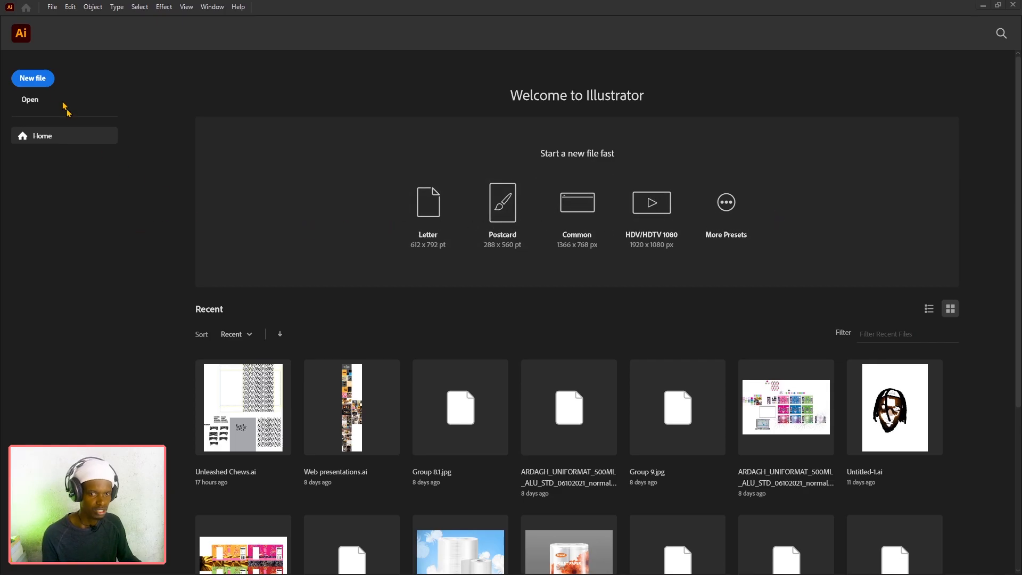
# Create a new 8.5 x 11 in Letter document named "Oat dialine" in CMYK Color at 300 ppi.
pyautogui.click(34, 80)
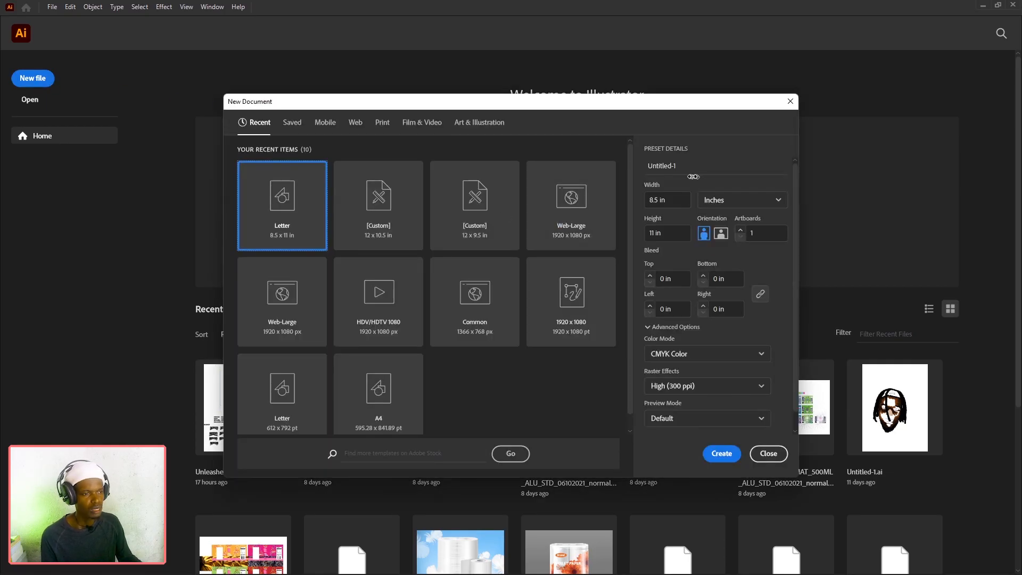
pyautogui.moveTo(683, 166); pyautogui.dragTo(641, 166)
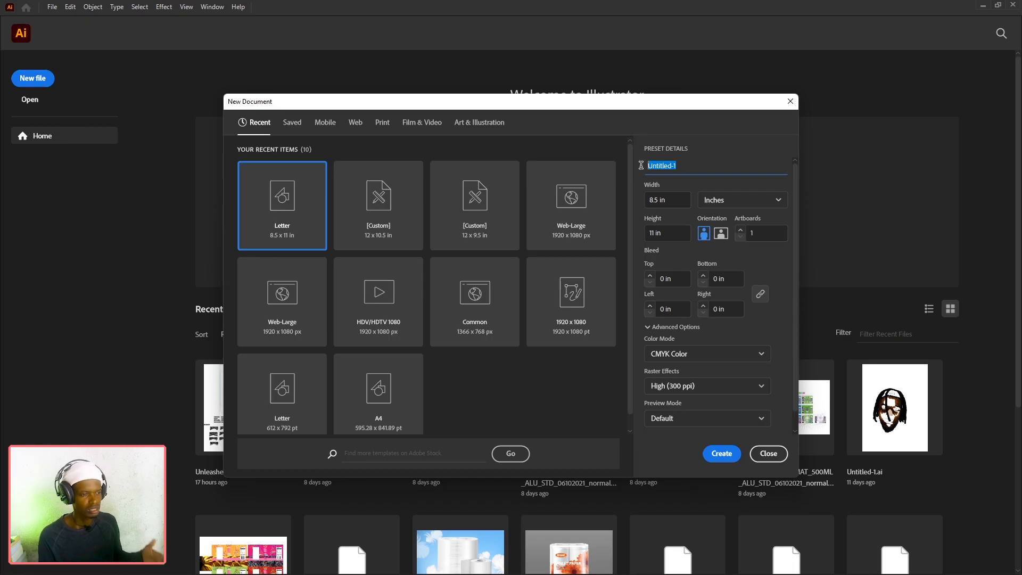
pyautogui.write('Oat')
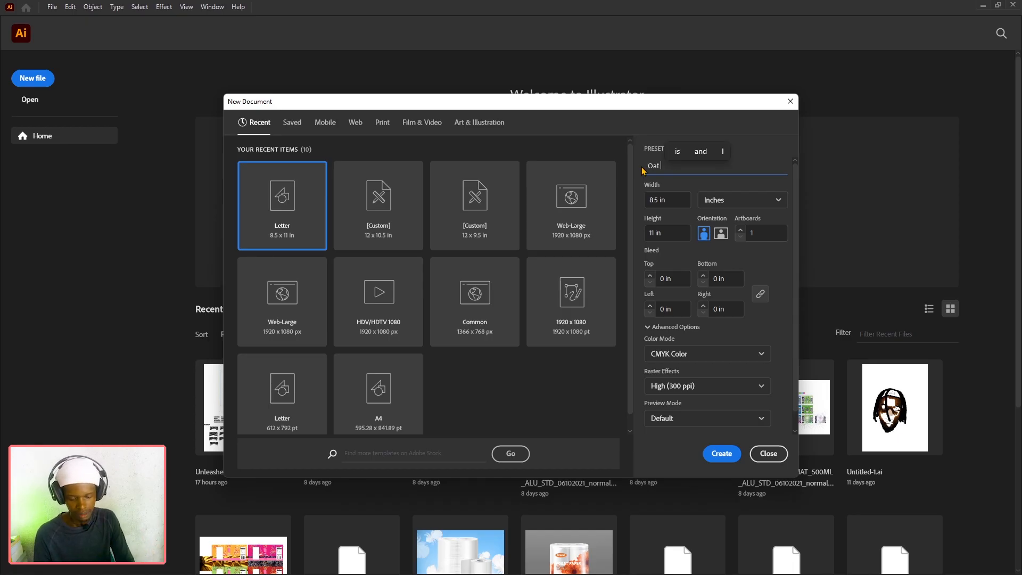
pyautogui.write(' diali')
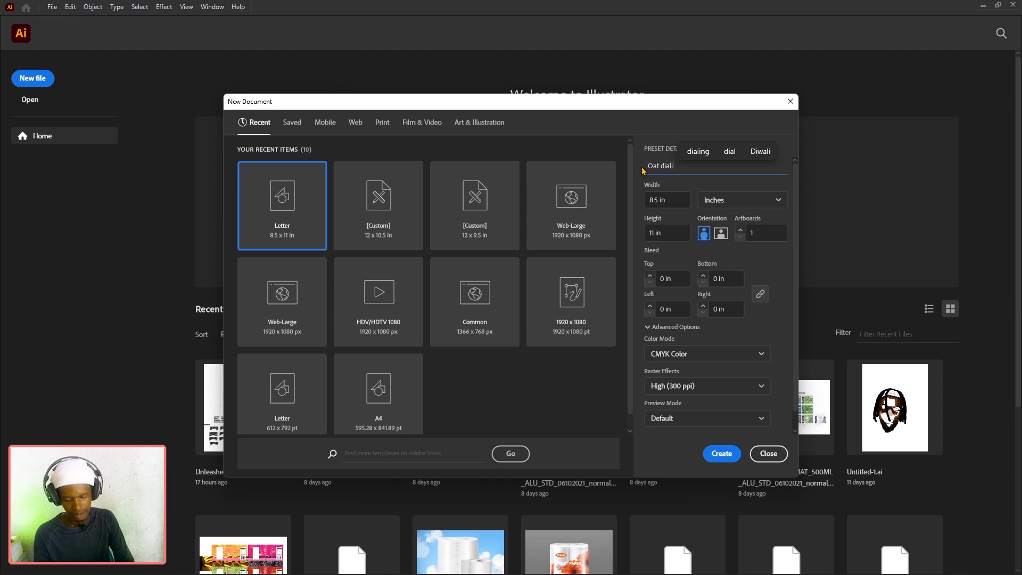
pyautogui.write('ne')
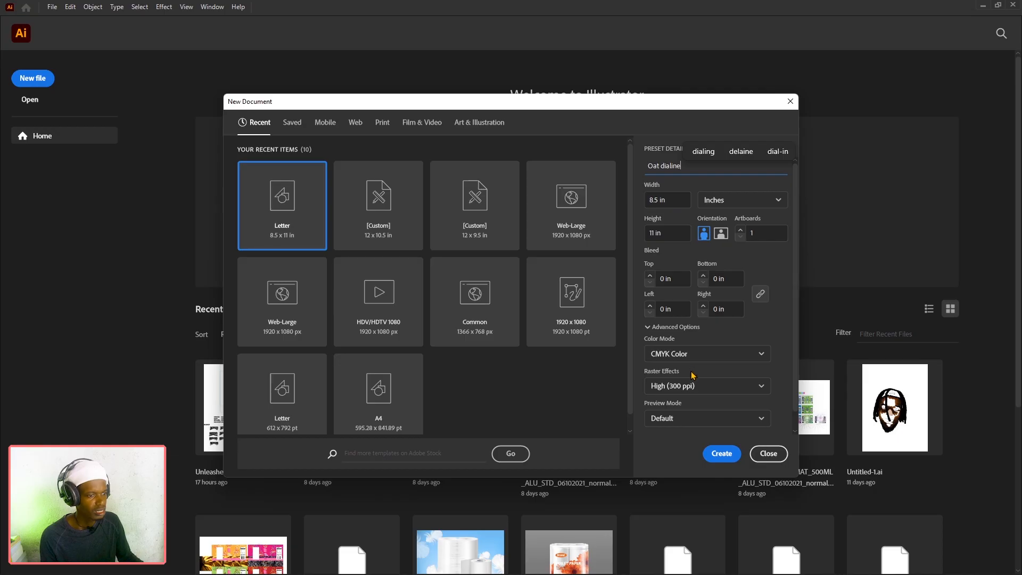
pyautogui.click(731, 460)
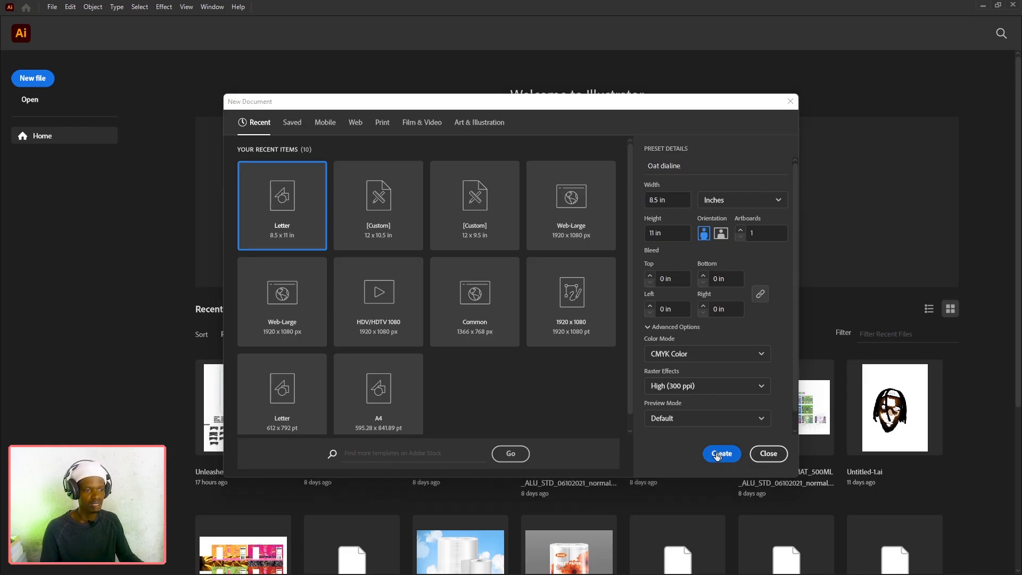
pyautogui.click(730, 454)
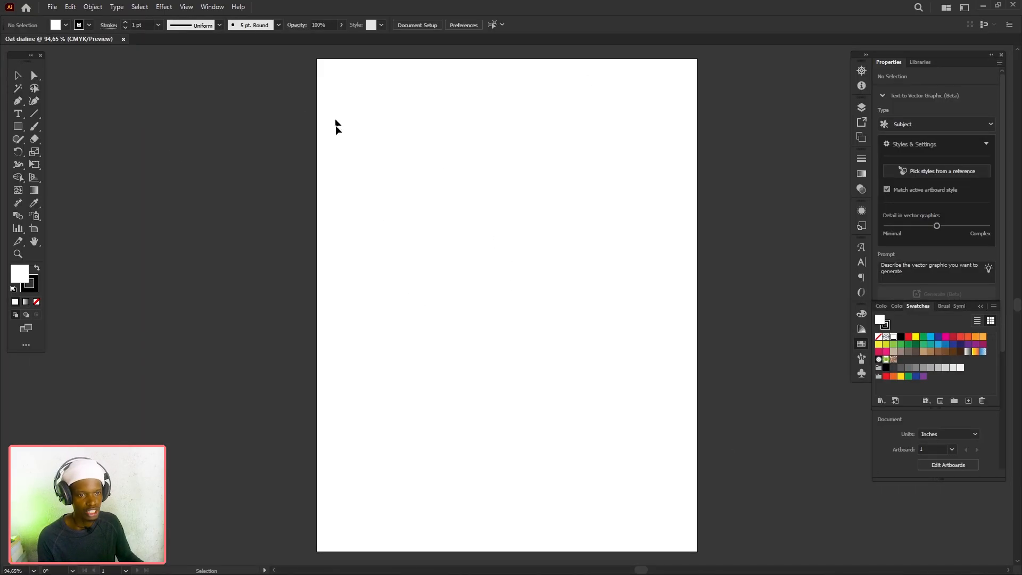
# Draw a rectangle about 8.5 x 11.15 in over the artboard and fill it with mid gray.
pyautogui.scroll(-3, 541, 155)
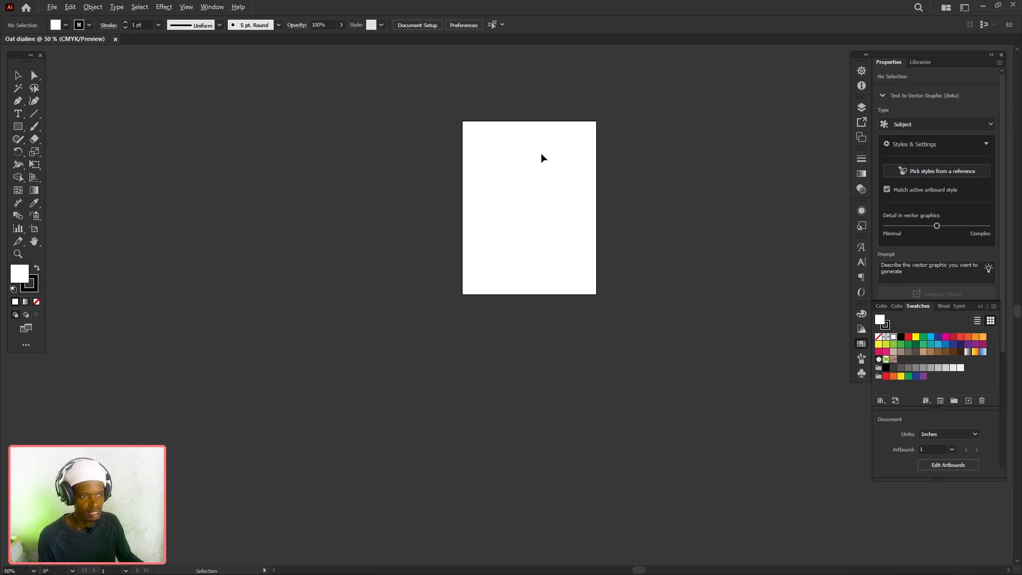
pyautogui.scroll(-1, 542, 155)
pyautogui.moveTo(606, 198); pyautogui.dragTo(270, 220)
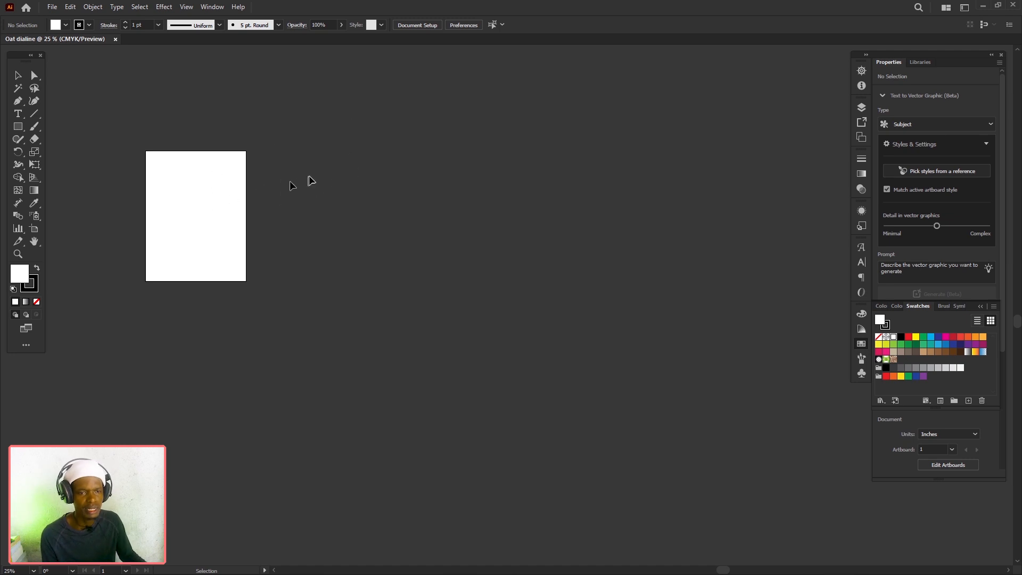
pyautogui.scroll(2, 230, 229)
pyautogui.moveTo(228, 230); pyautogui.dragTo(313, 280)
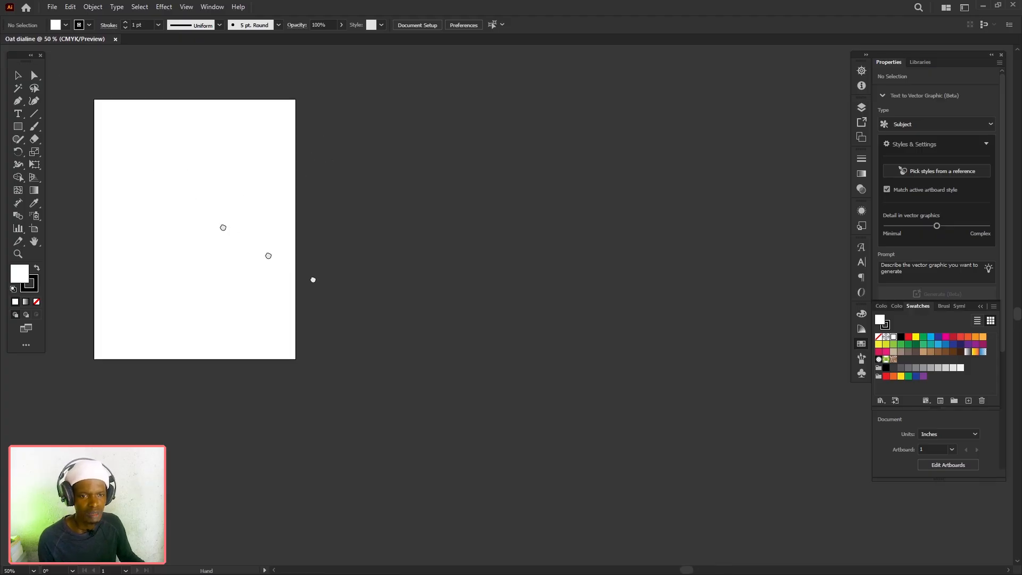
pyautogui.click(19, 127)
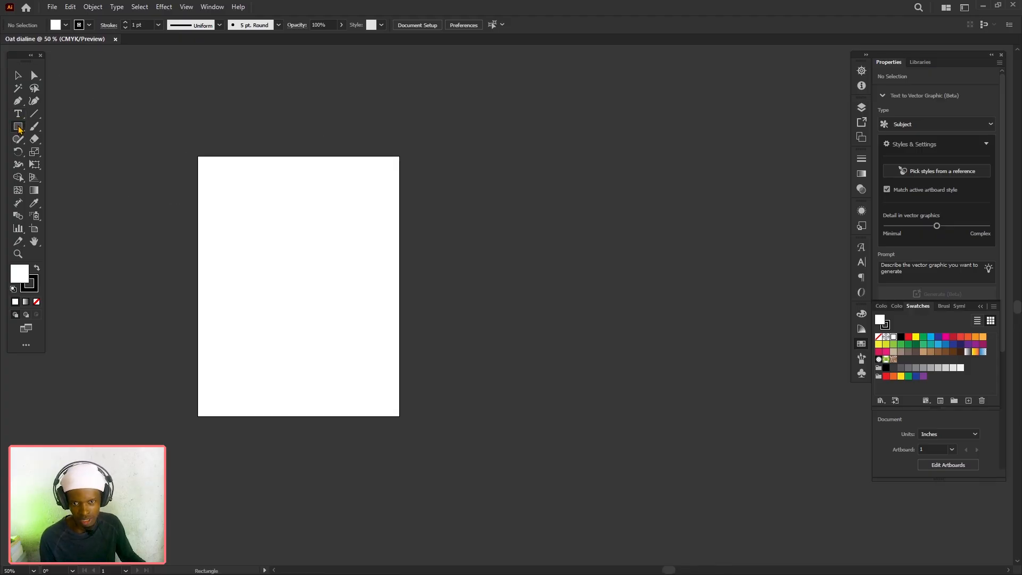
pyautogui.moveTo(198, 156); pyautogui.dragTo(399, 420)
pyautogui.doubleClick(20, 276)
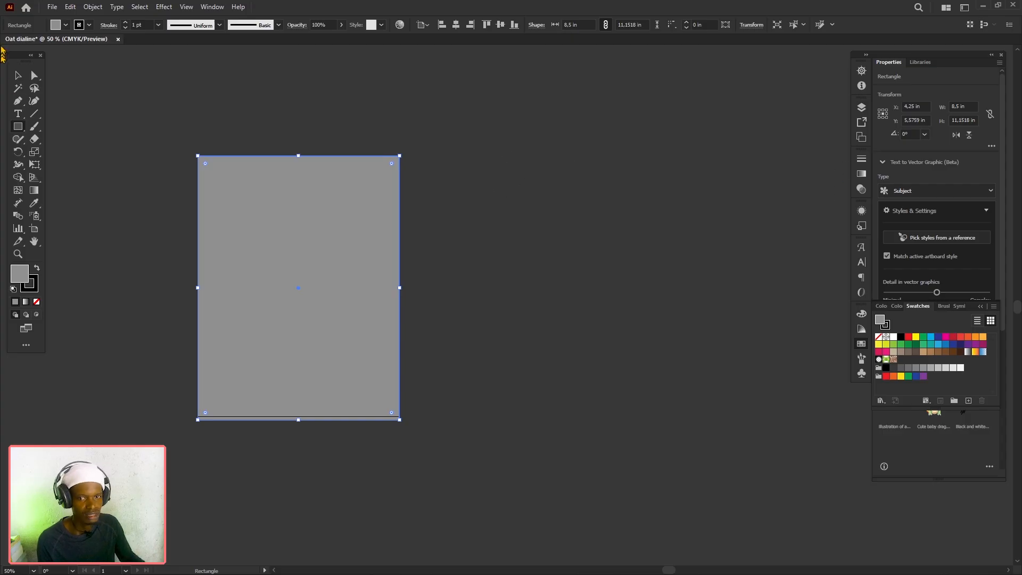
pyautogui.click(17, 75)
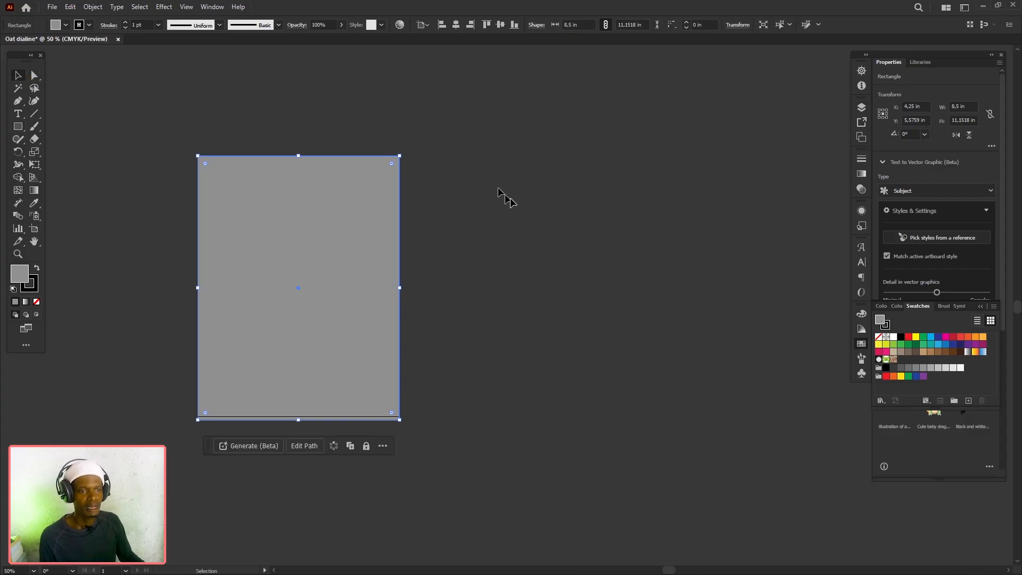
# Add a white 36 pt note beside the artboard with three lines: "13 in height", "8.5in width" and "3in dept".
pyautogui.moveTo(498, 189); pyautogui.dragTo(224, 158)
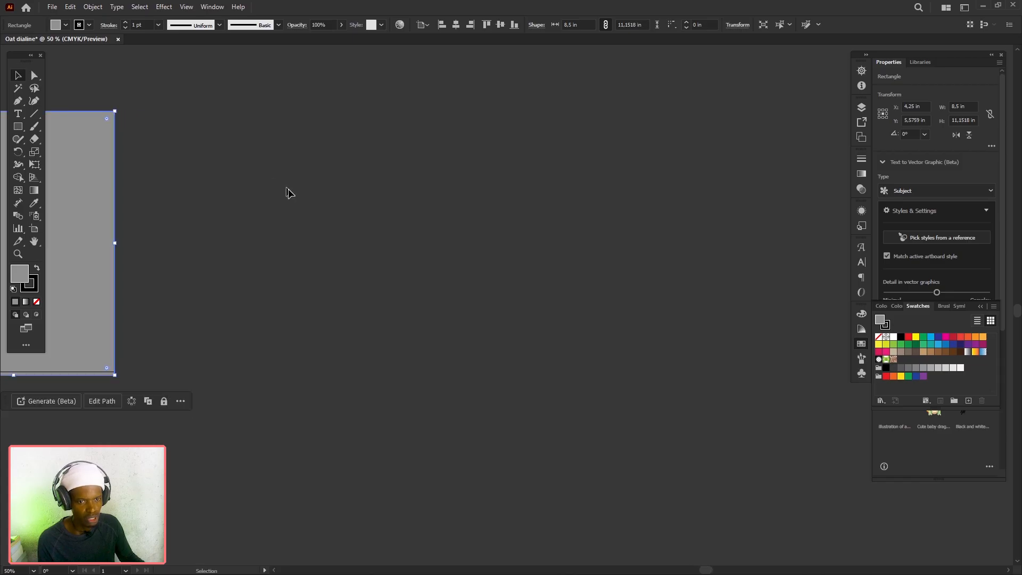
pyautogui.click(211, 121)
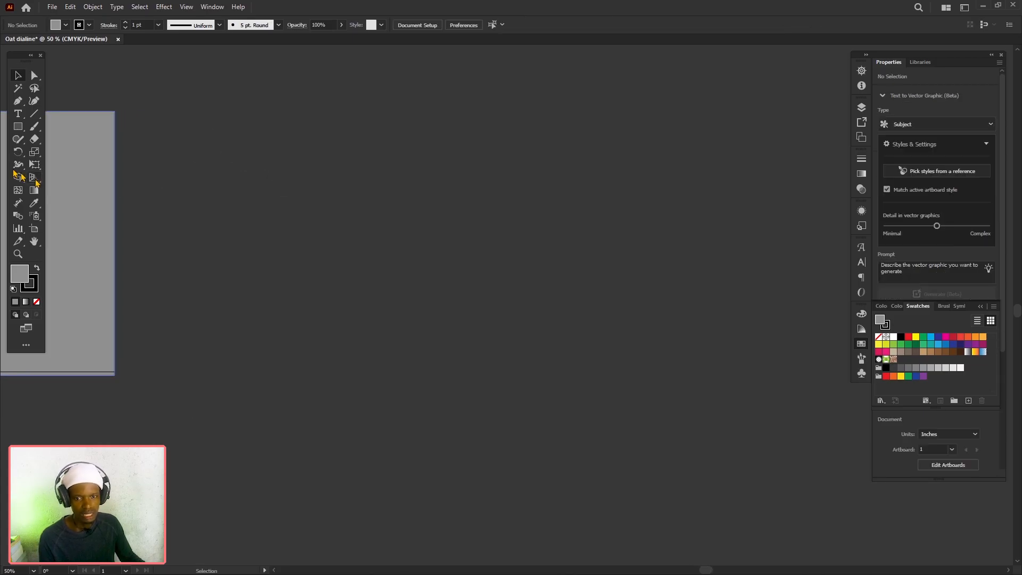
pyautogui.click(17, 113)
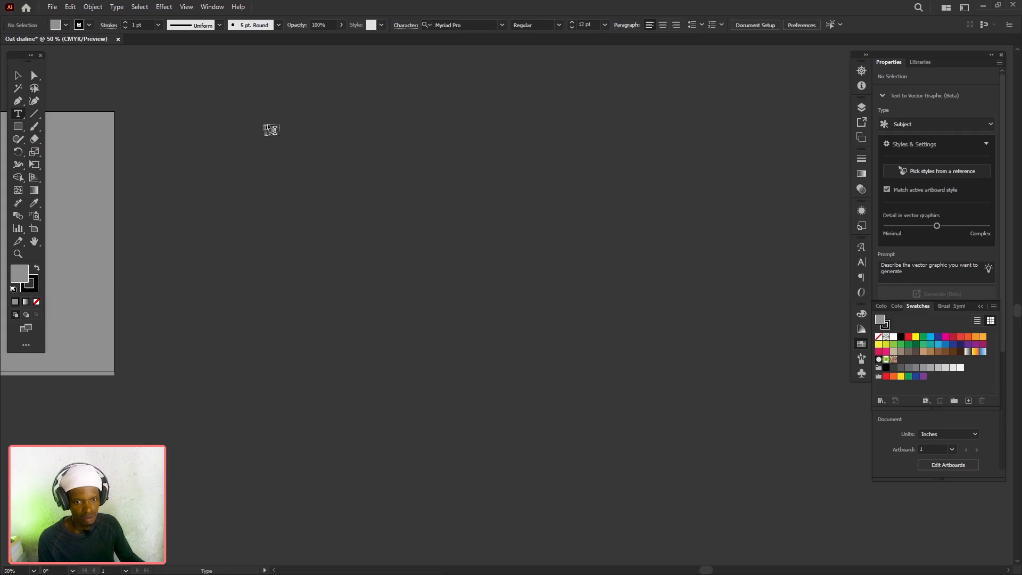
pyautogui.scroll(3, 251, 159)
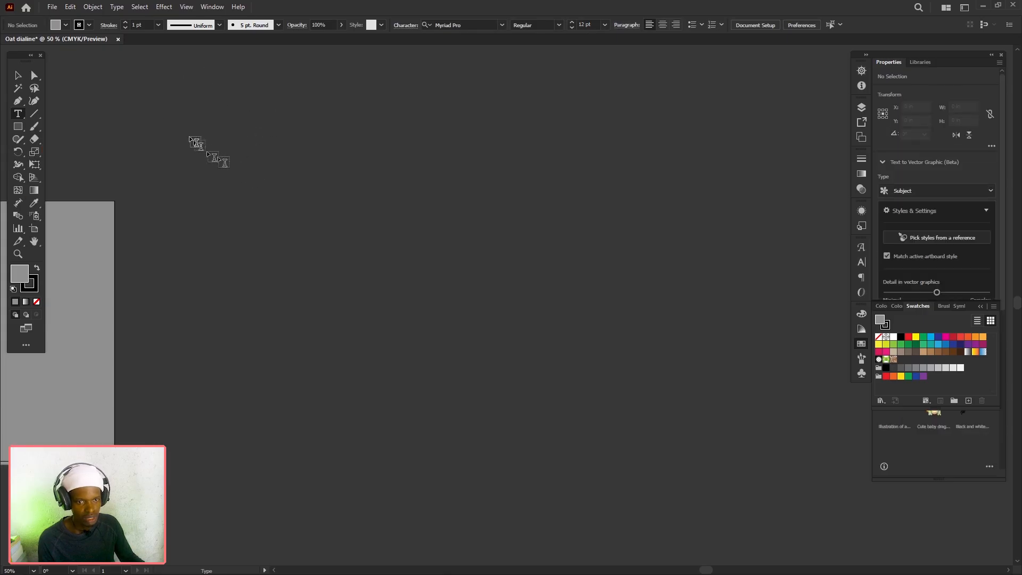
pyautogui.click(171, 78)
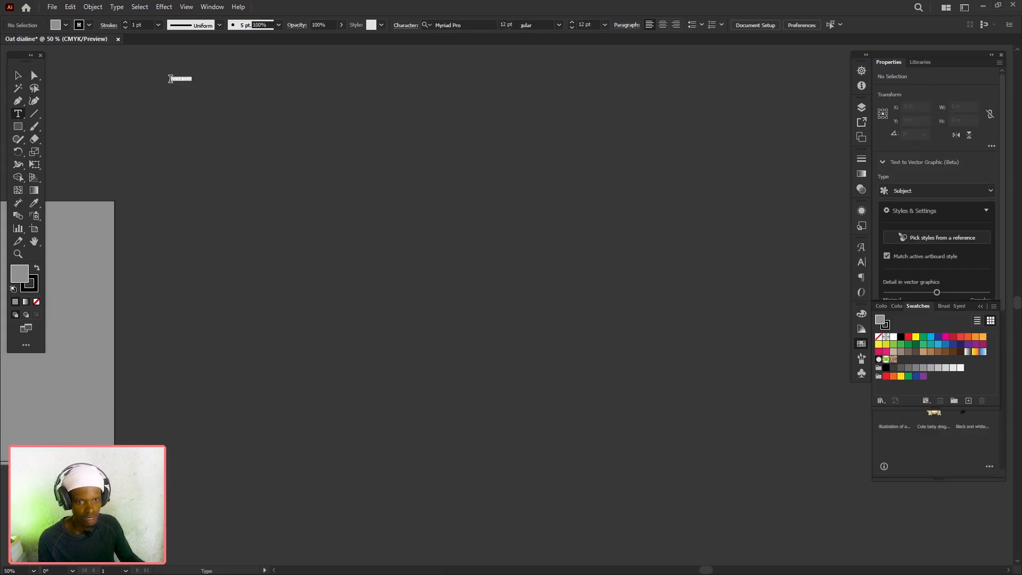
pyautogui.click(238, 109)
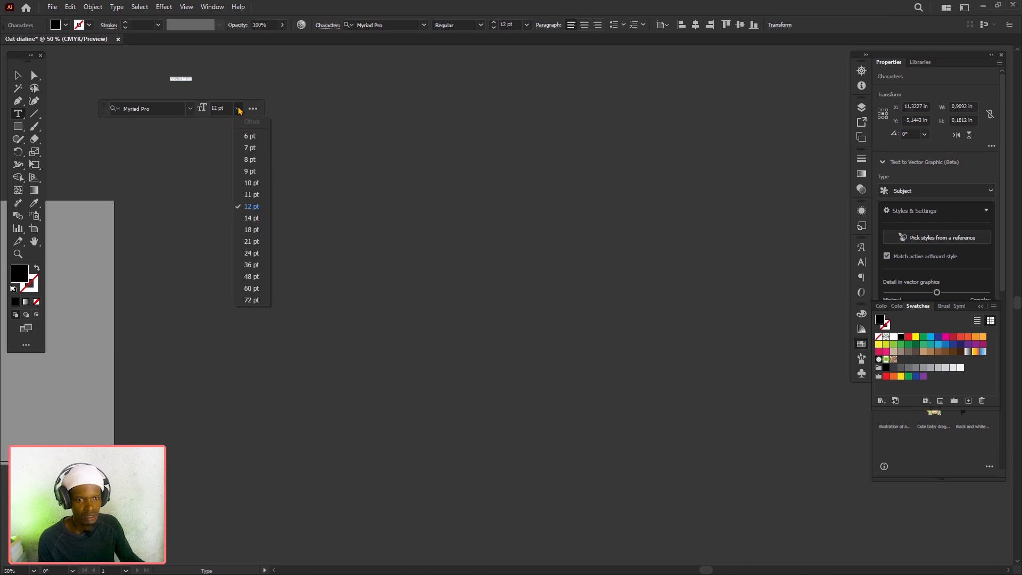
pyautogui.click(252, 265)
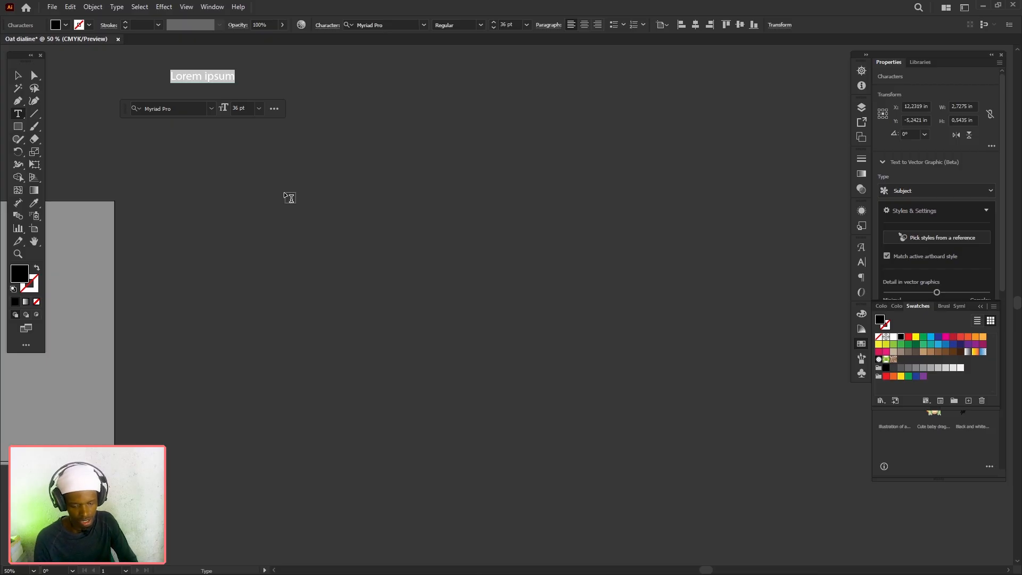
pyautogui.write('13')
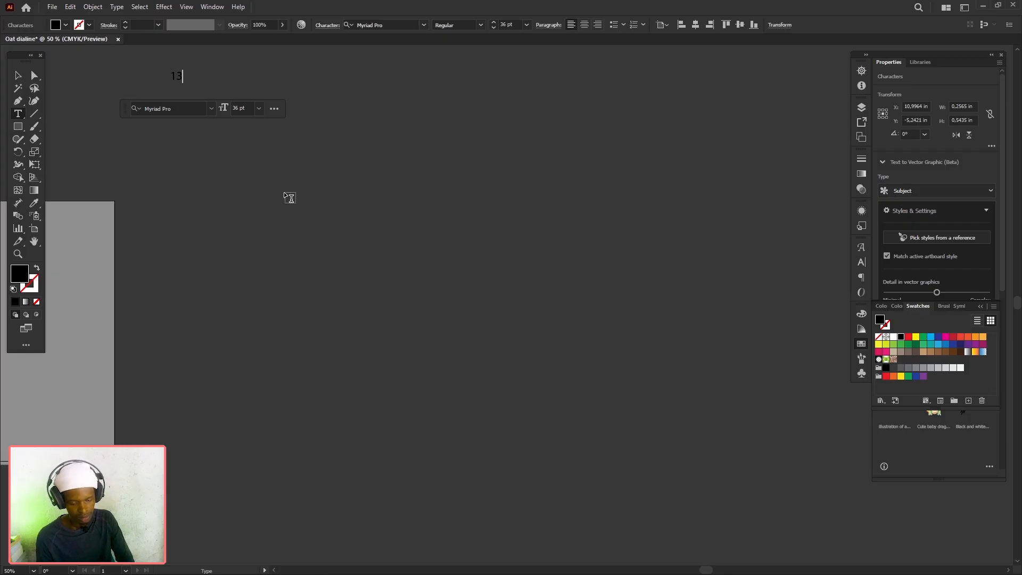
pyautogui.write('in height')
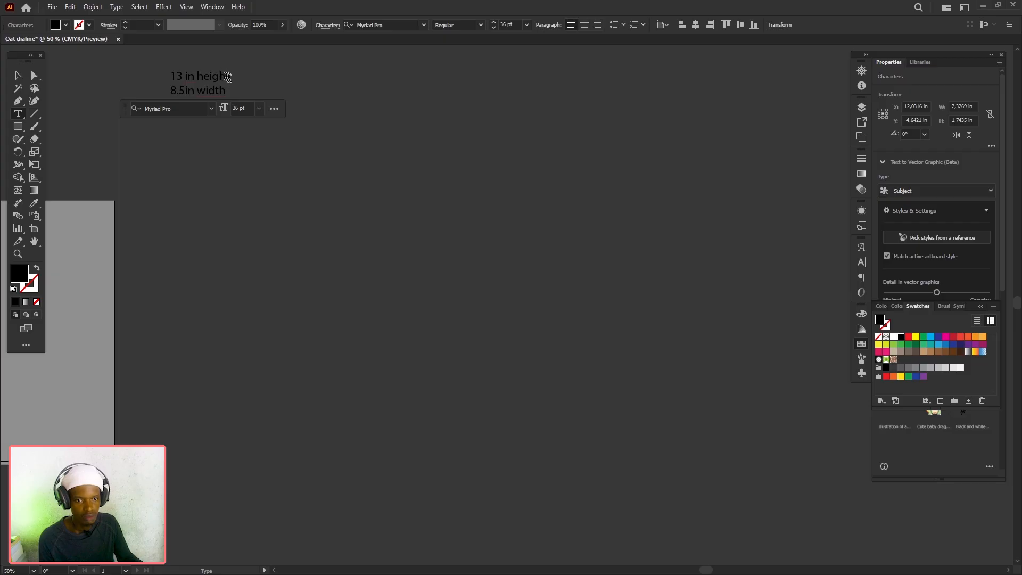
pyautogui.doubleClick(223, 74)
pyautogui.tripleClick(222, 75)
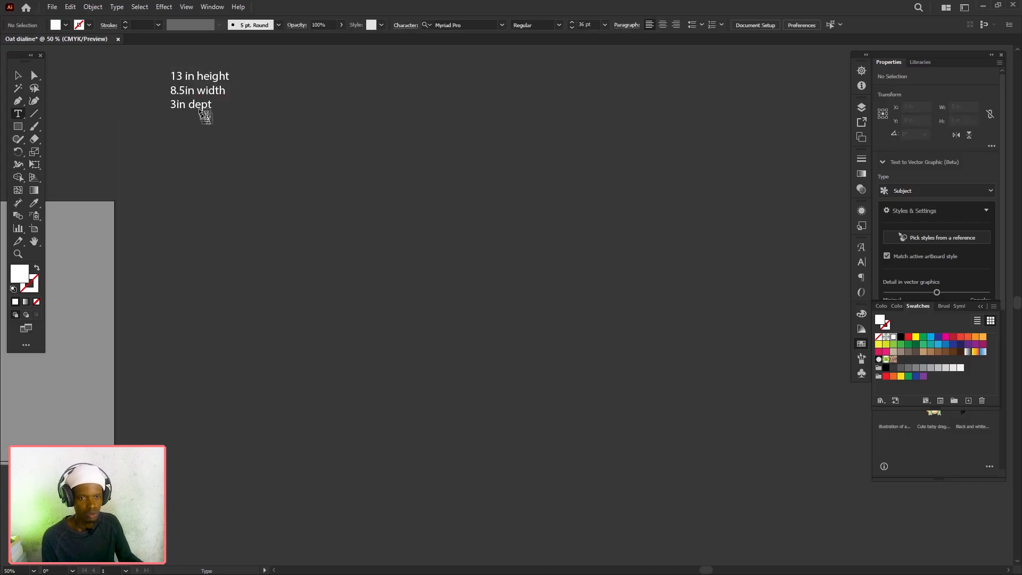
# Create a rectangle 8.5 in wide and 13 in high below the dimension note.
pyautogui.click(19, 128)
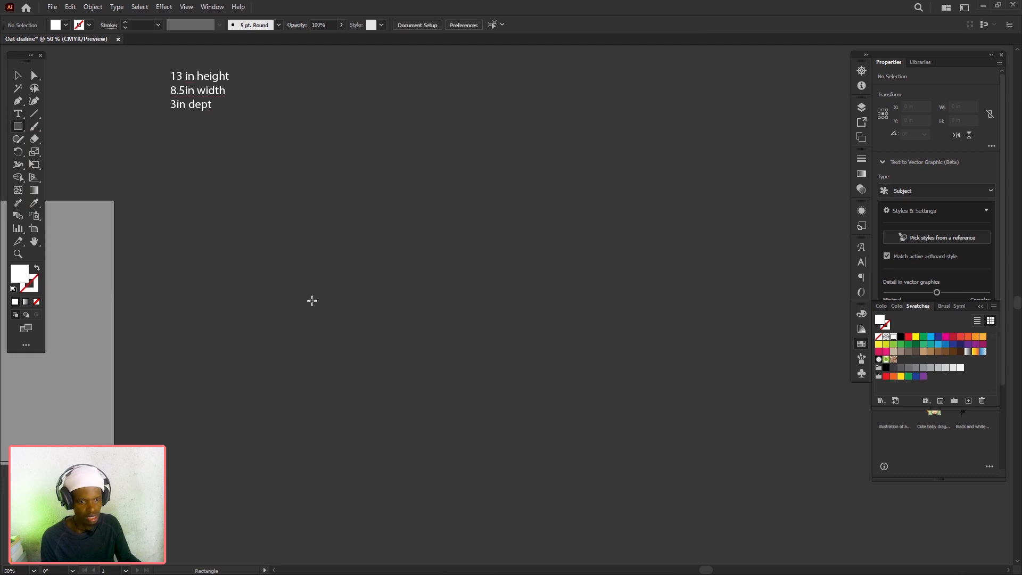
pyautogui.click(311, 304)
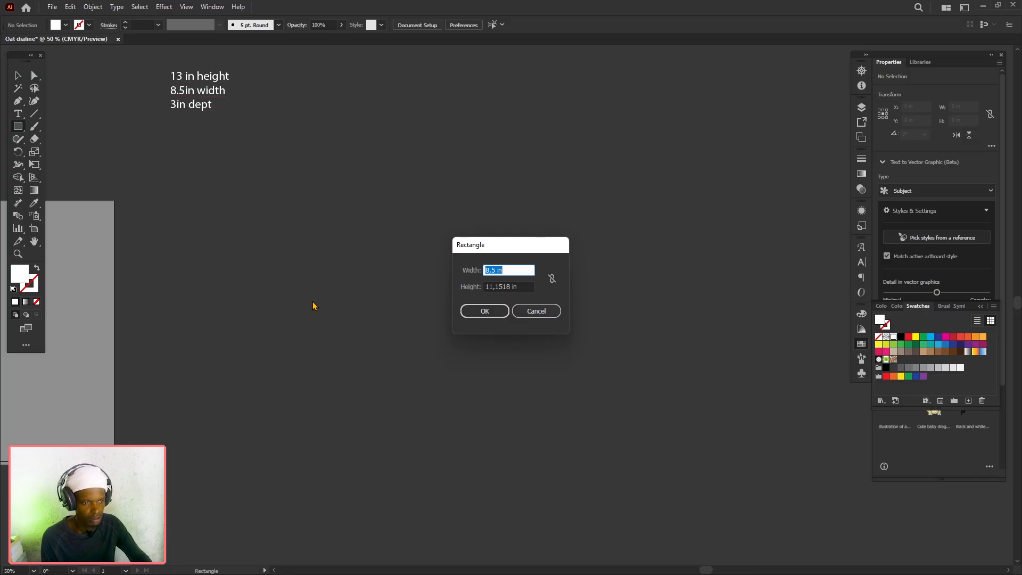
pyautogui.click(502, 286)
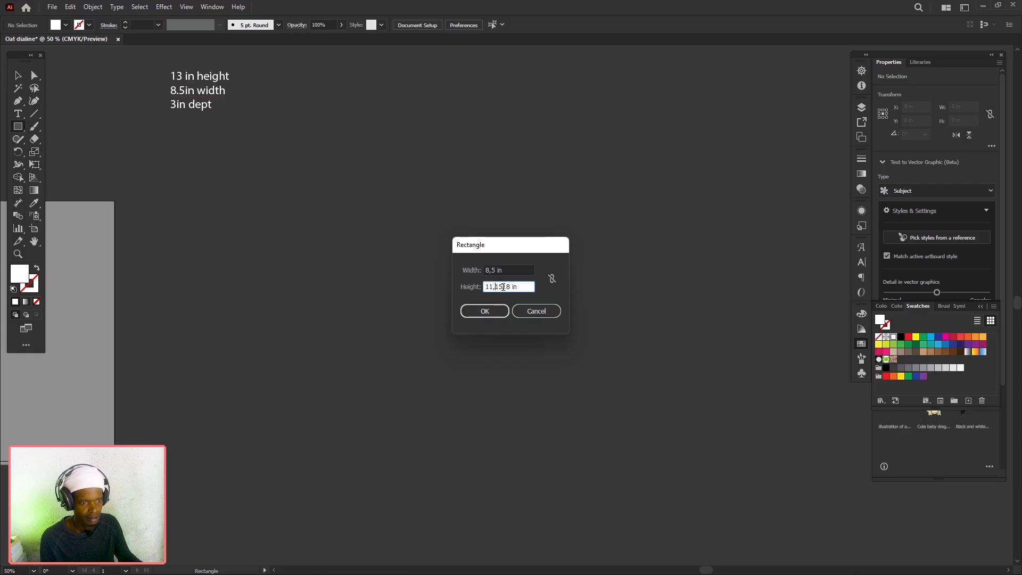
pyautogui.doubleClick(503, 287)
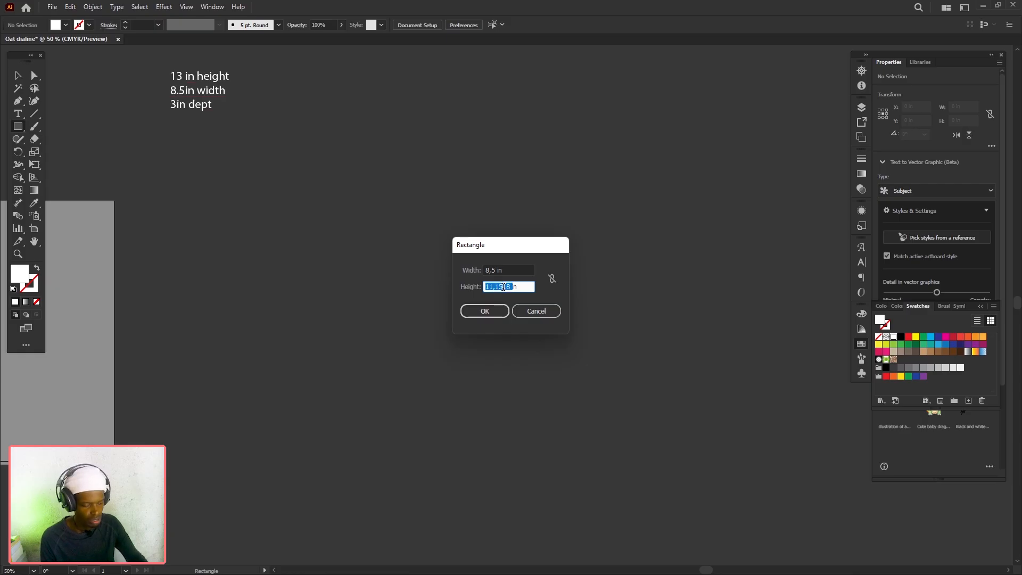
pyautogui.write('13in')
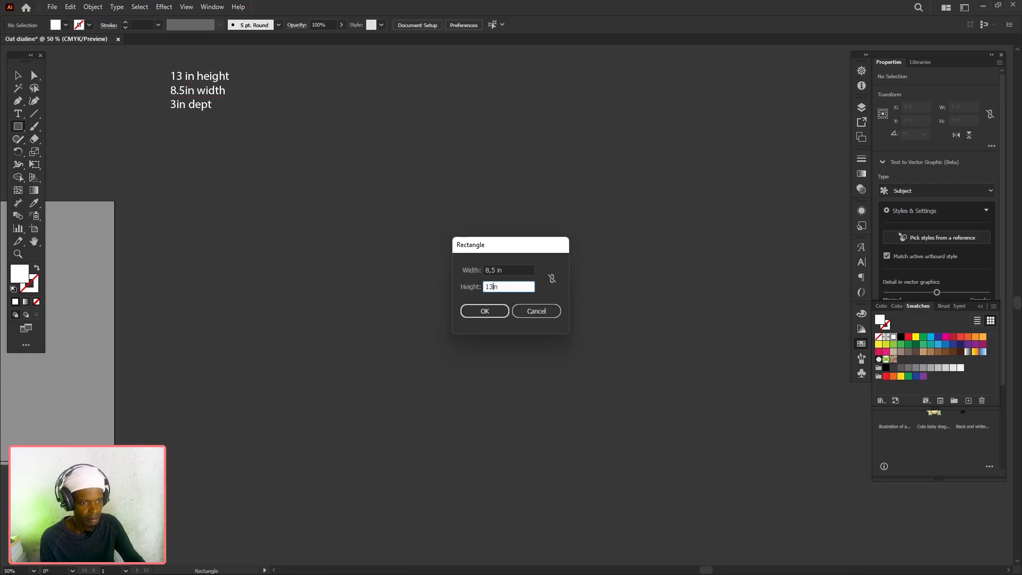
pyautogui.click(485, 311)
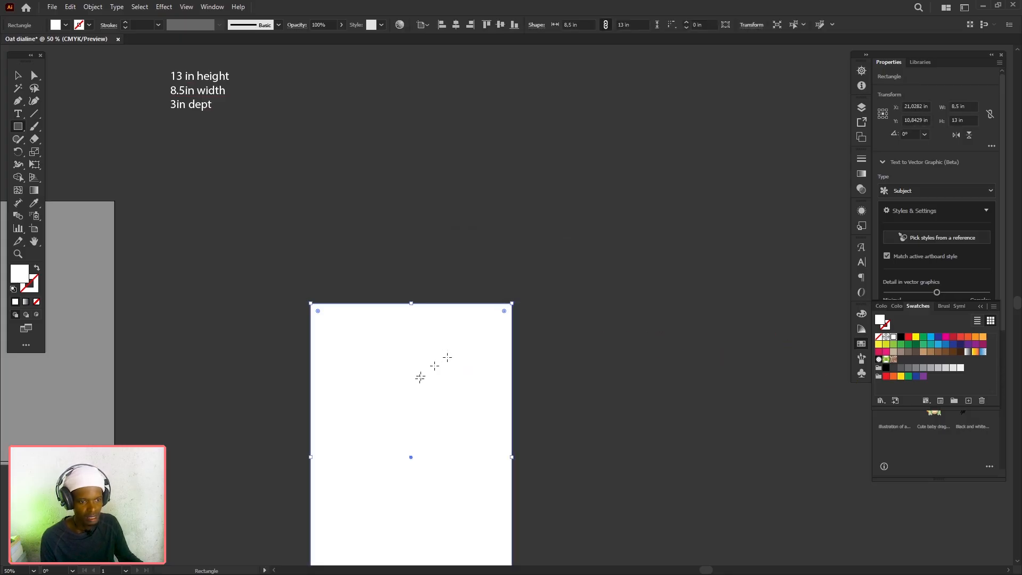
# Create a second rectangle 3 in wide and 13 in high, to the right of the 8.5 in wide panel.
pyautogui.scroll(-3, 420, 377)
pyautogui.scroll(2, 419, 379)
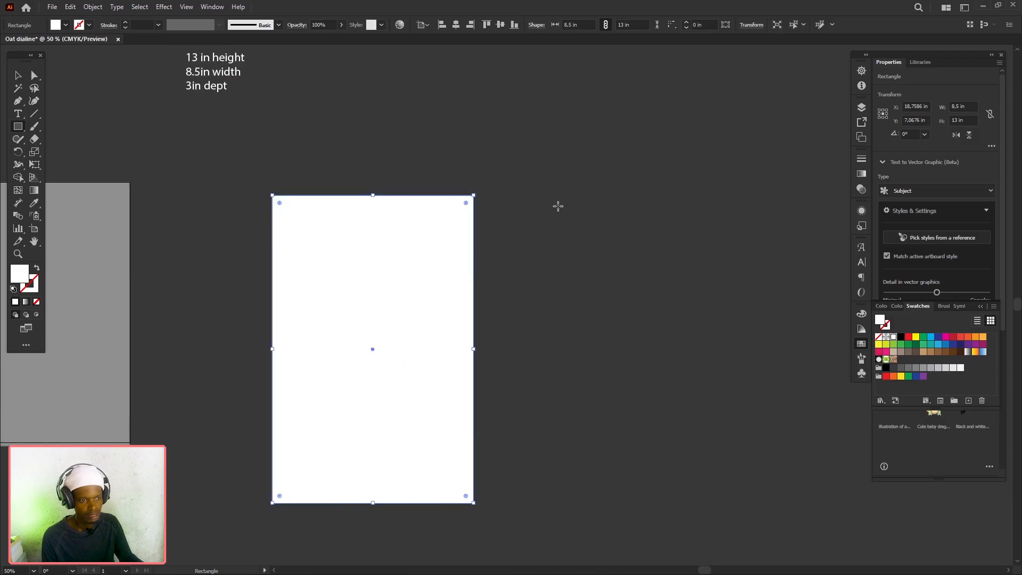
pyautogui.click(559, 211)
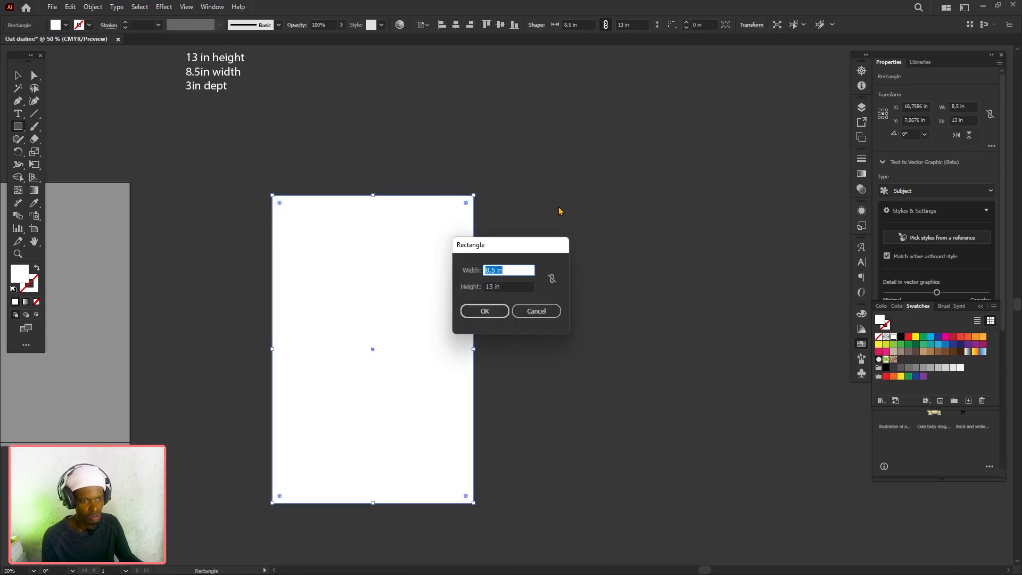
pyautogui.click(492, 269)
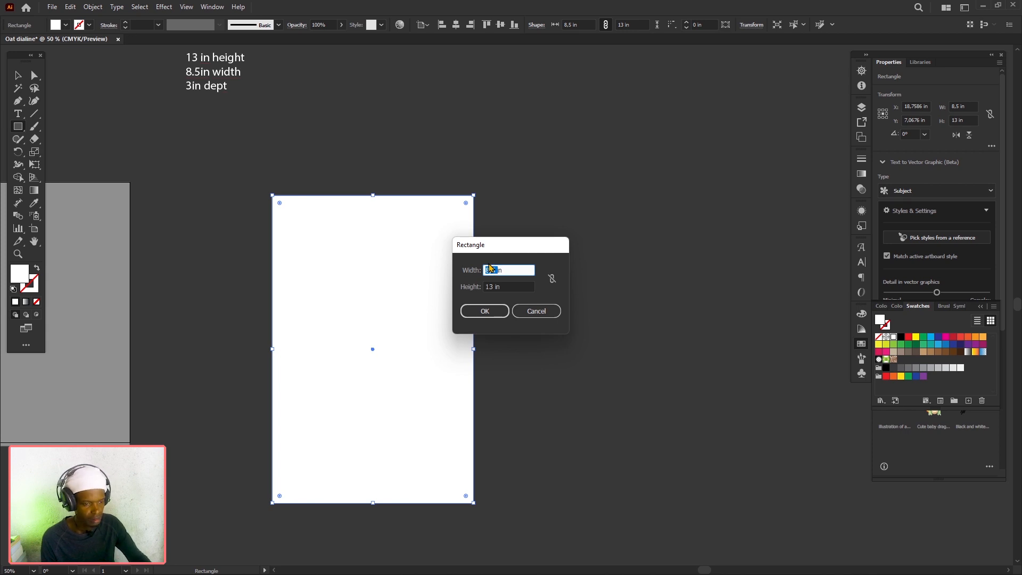
pyautogui.write('3')
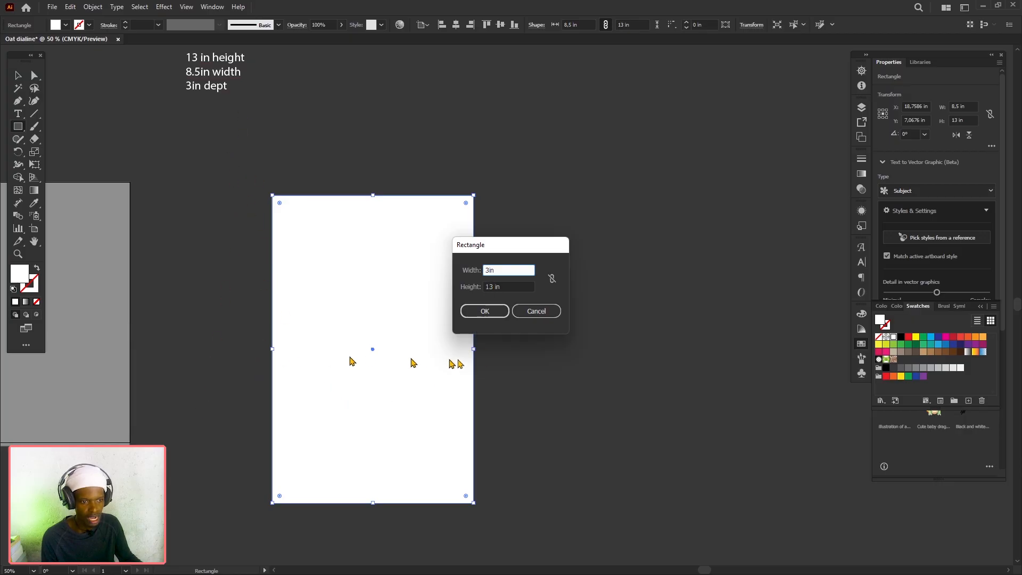
pyautogui.click(485, 312)
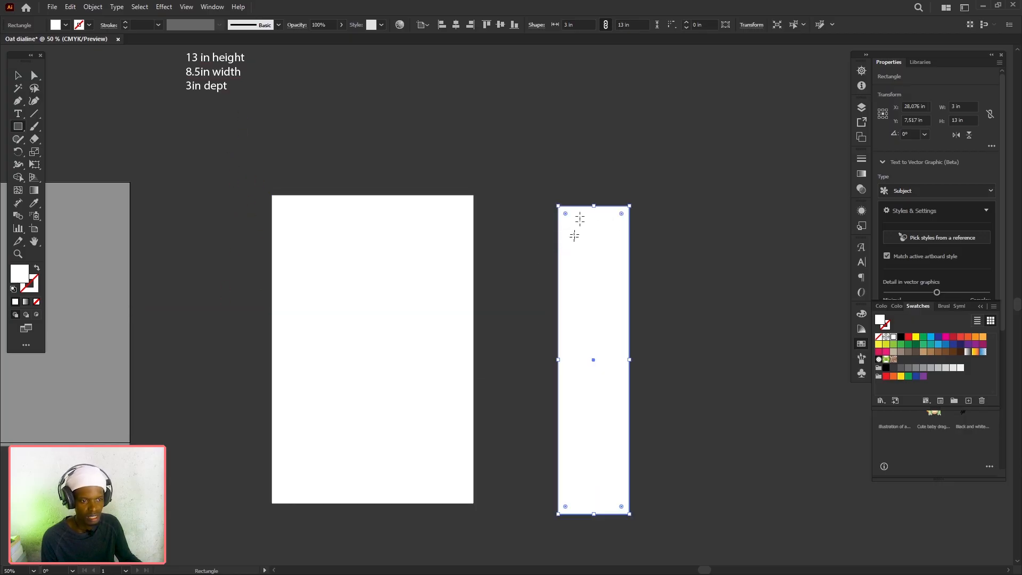
pyautogui.click(18, 75)
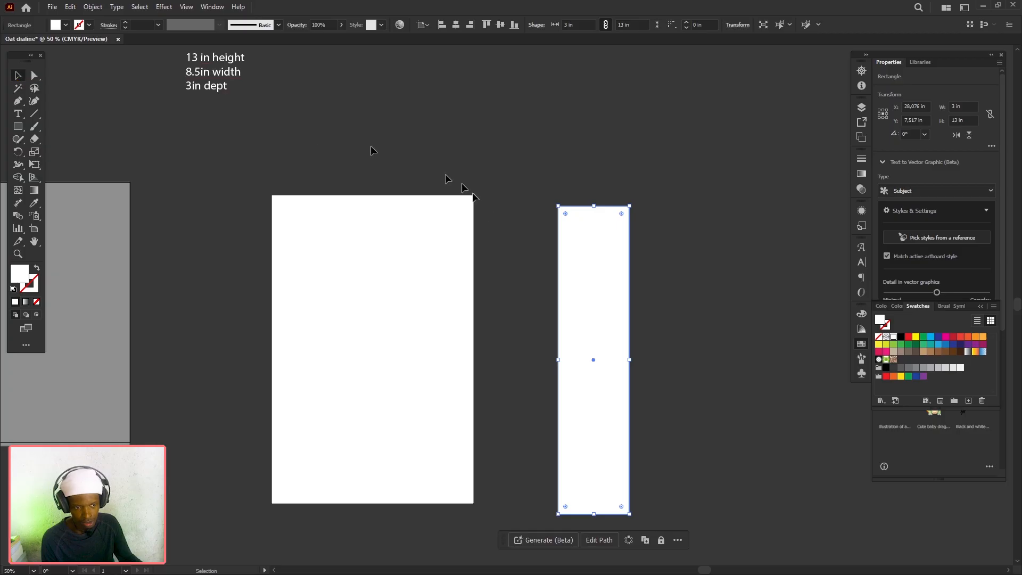
# Snap the 3 in panel against the right edge of the 8.5 in panel and duplicate the pair directly beside it.
pyautogui.moveTo(570, 278); pyautogui.dragTo(501, 245)
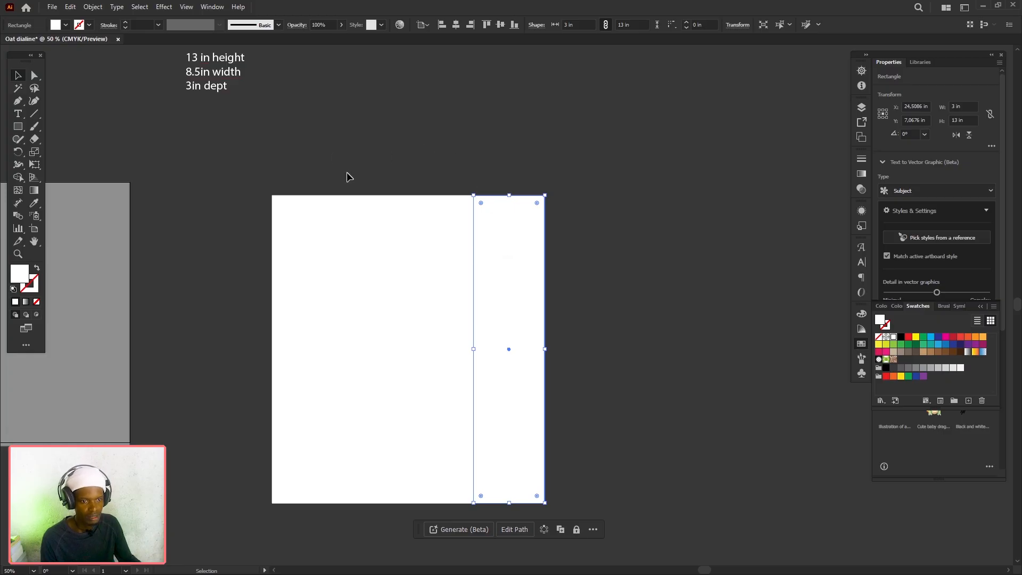
pyautogui.moveTo(374, 201); pyautogui.dragTo(516, 294)
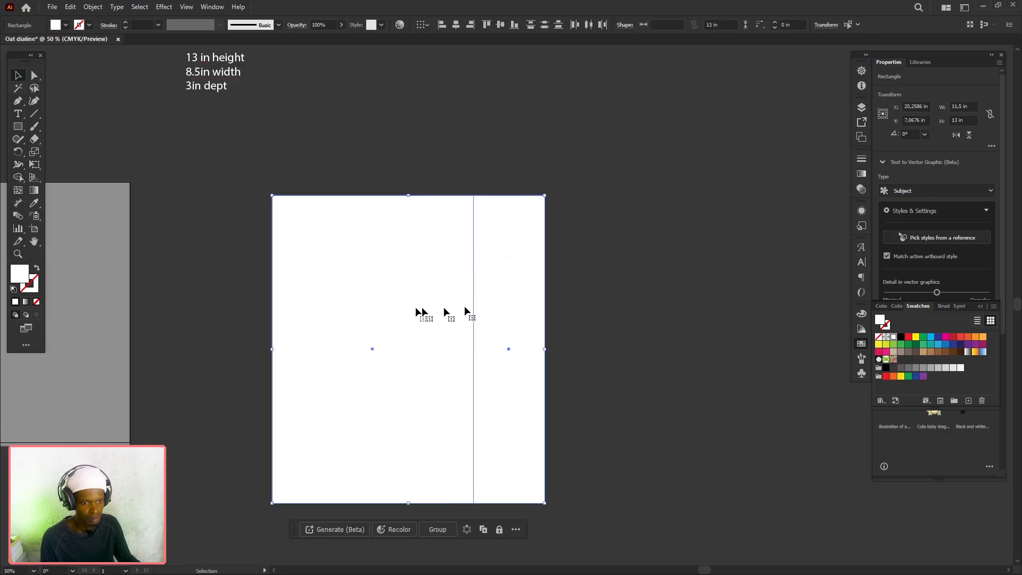
pyautogui.moveTo(367, 303); pyautogui.dragTo(629, 292)
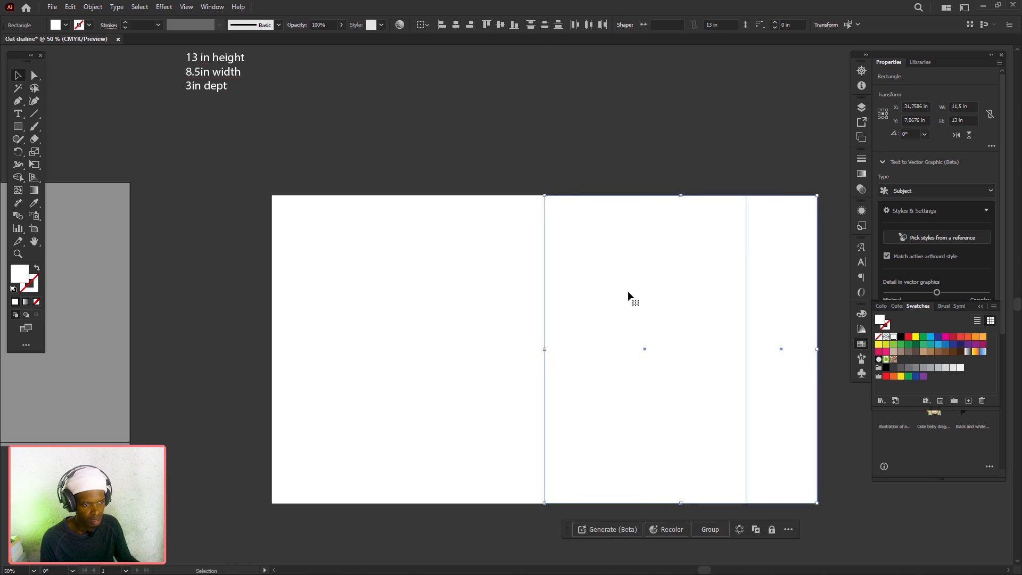
# Duplicate the last 3 in panel onto the dieline's right end and narrow the copy to about 0.64 in as a glue flap.
pyautogui.click(630, 271)
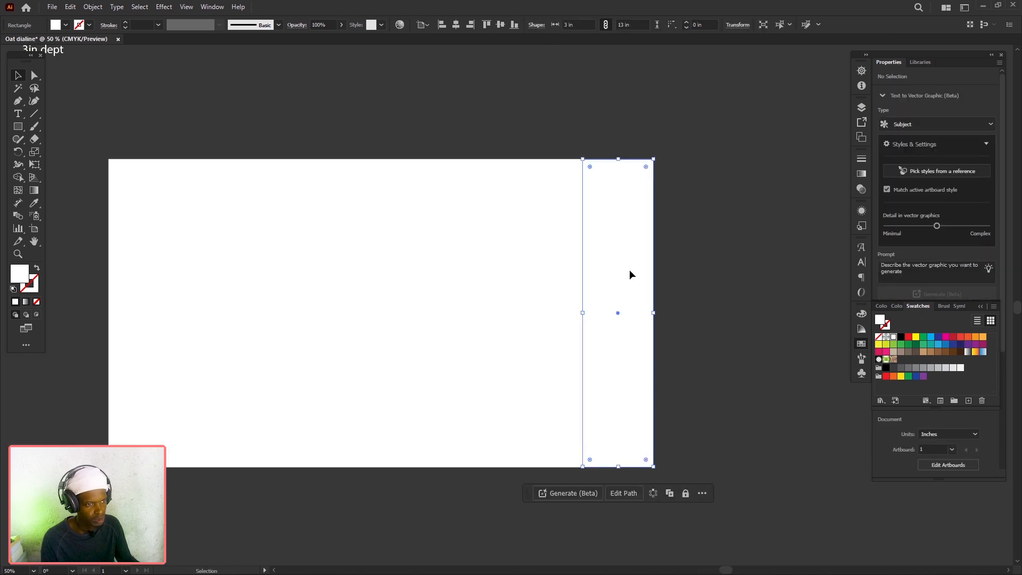
pyautogui.moveTo(630, 271); pyautogui.dragTo(706, 261)
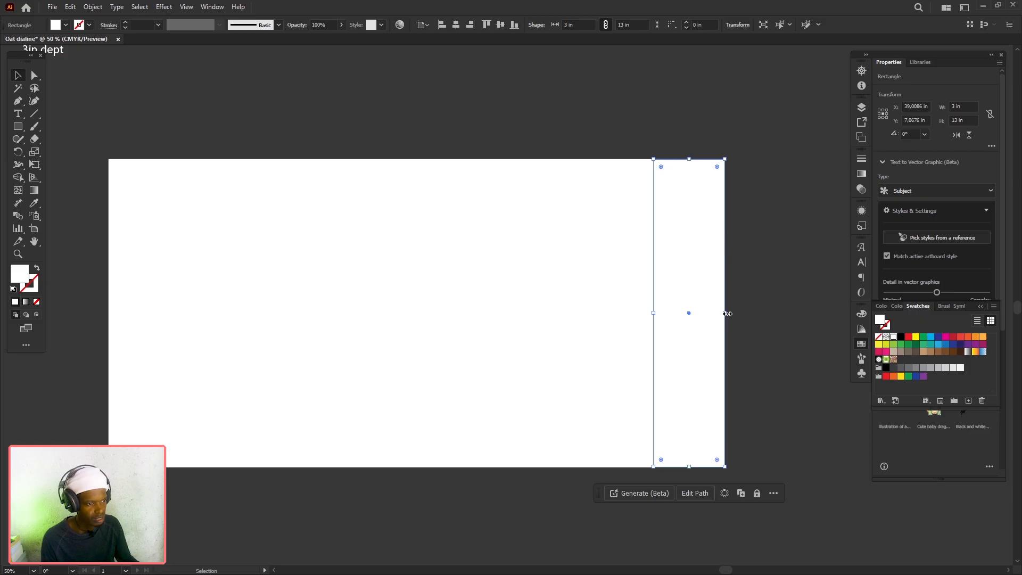
pyautogui.moveTo(727, 314); pyautogui.dragTo(670, 305)
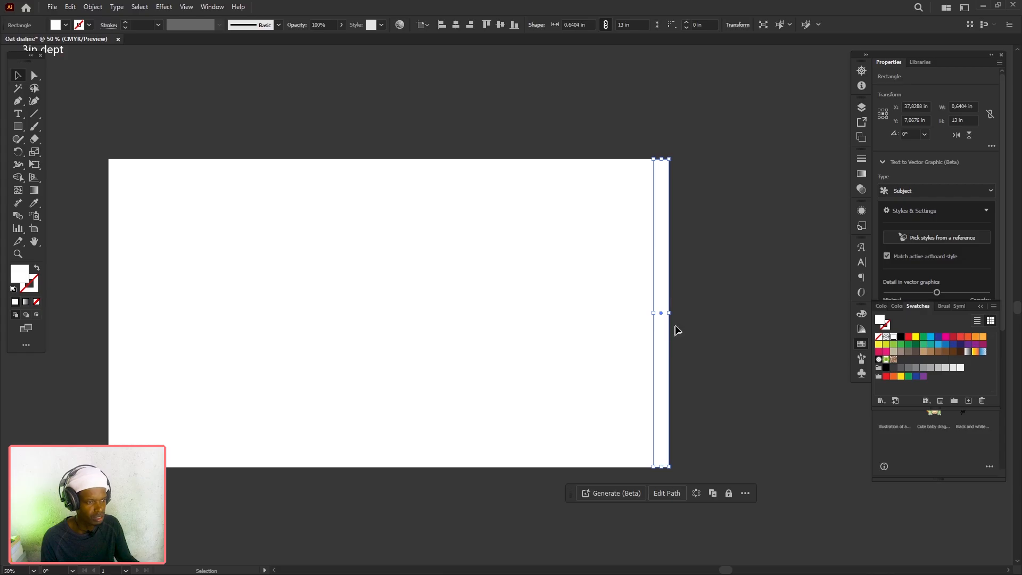
# Move the glue flap's two outer corner points inward to bevel its ends, leaving the flap about 0.39 in wide.
pyautogui.scroll(-1, 673, 355)
pyautogui.scroll(3, 672, 354)
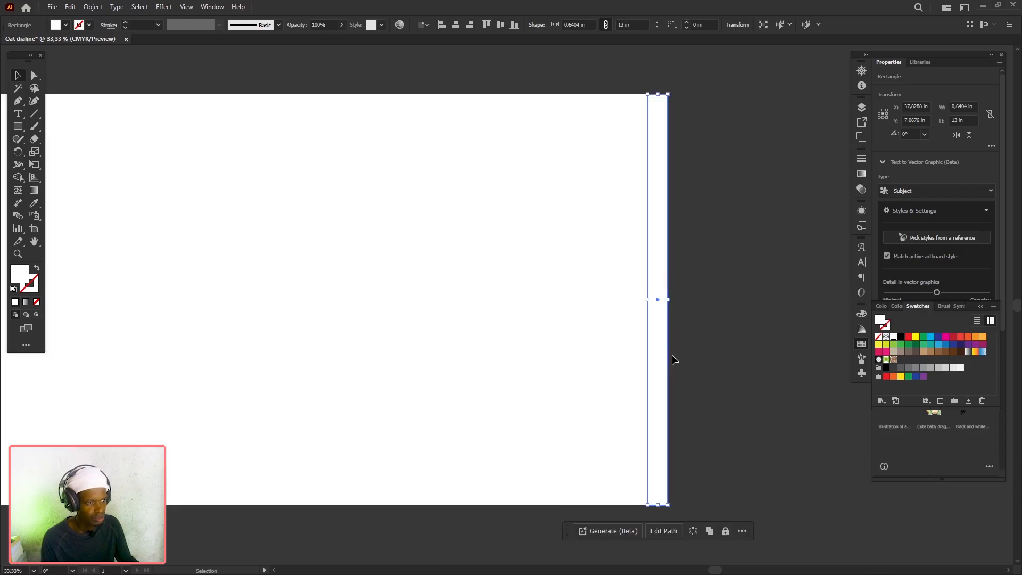
pyautogui.scroll(-3, 672, 354)
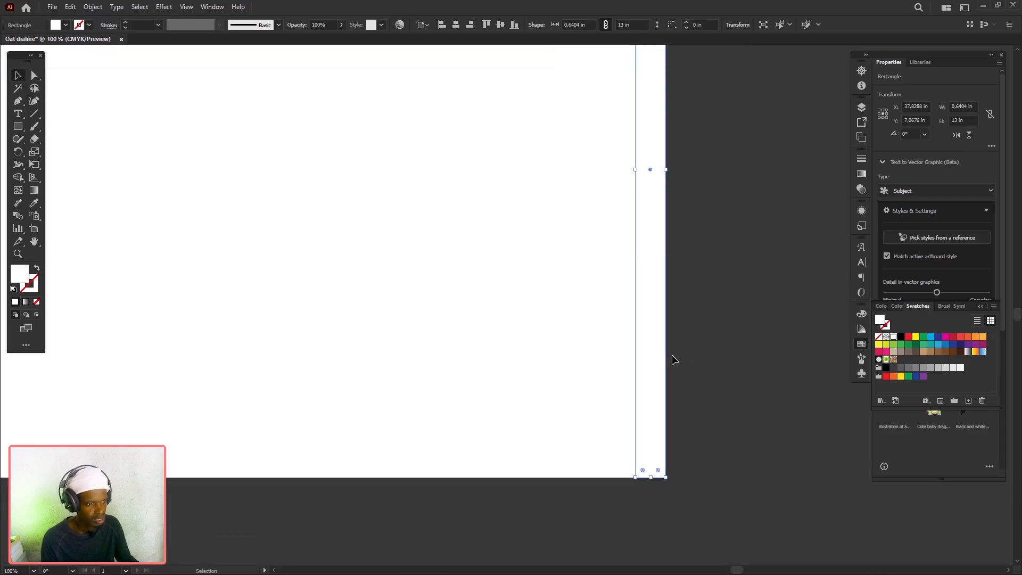
pyautogui.click(34, 75)
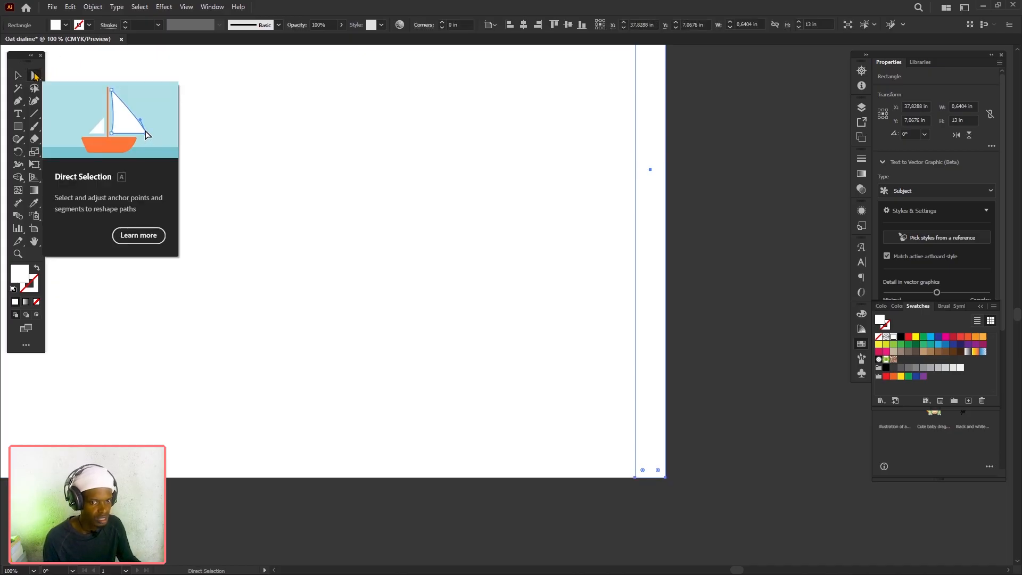
pyautogui.click(666, 478)
pyautogui.moveTo(666, 478); pyautogui.dragTo(657, 467)
pyautogui.scroll(5, 639, 213)
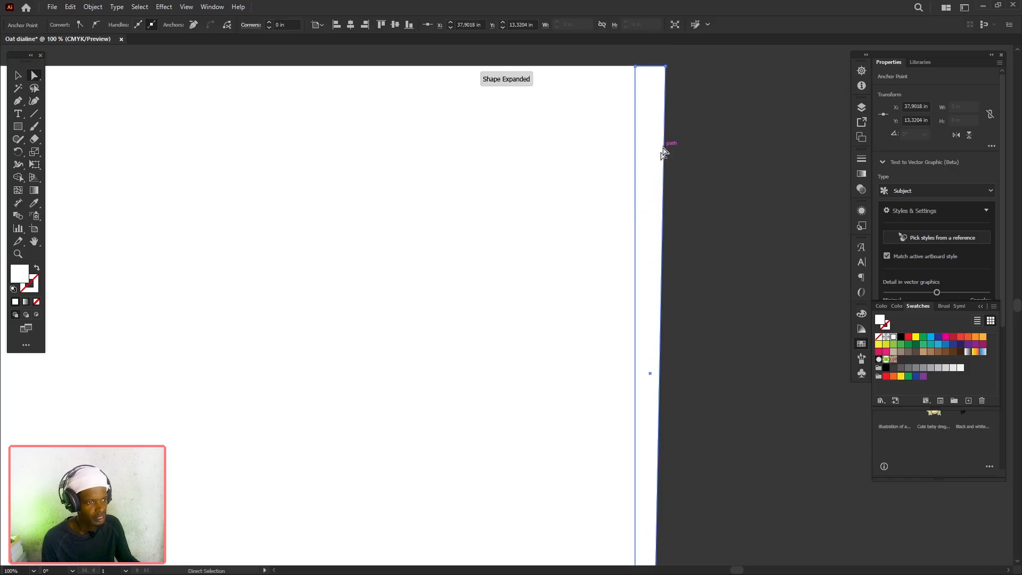
pyautogui.scroll(2, 663, 152)
pyautogui.moveTo(668, 123); pyautogui.dragTo(660, 127)
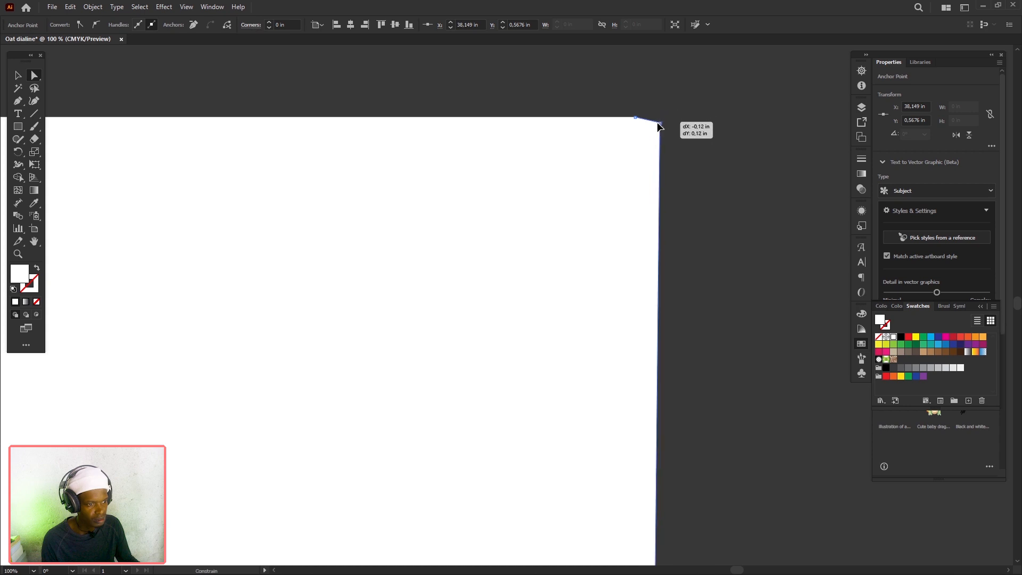
pyautogui.moveTo(660, 127); pyautogui.dragTo(653, 132)
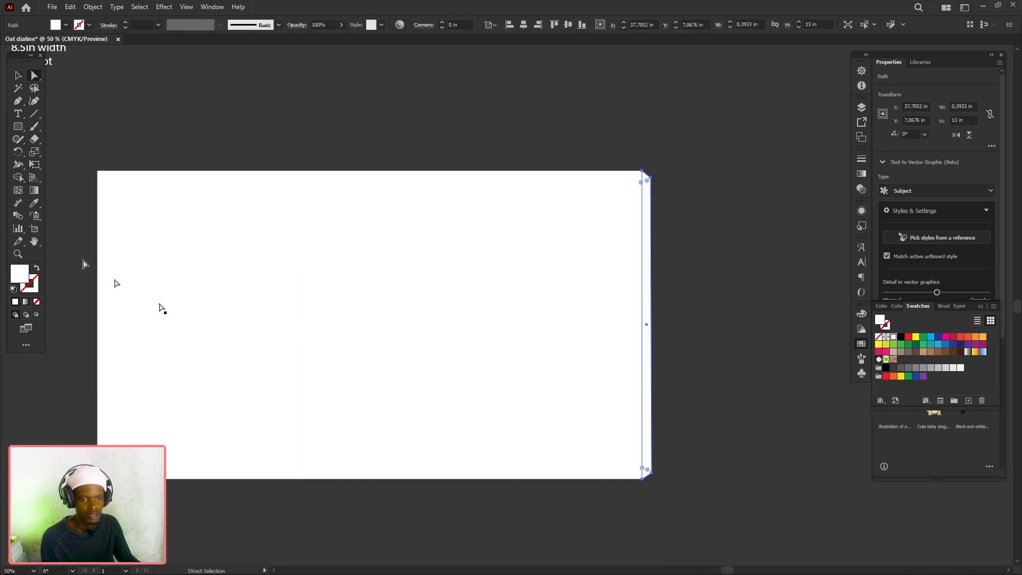
# Copy the first 3 x 13 in panel above the dieline and rotate the copy 90°.
pyautogui.scroll(-2, 162, 308)
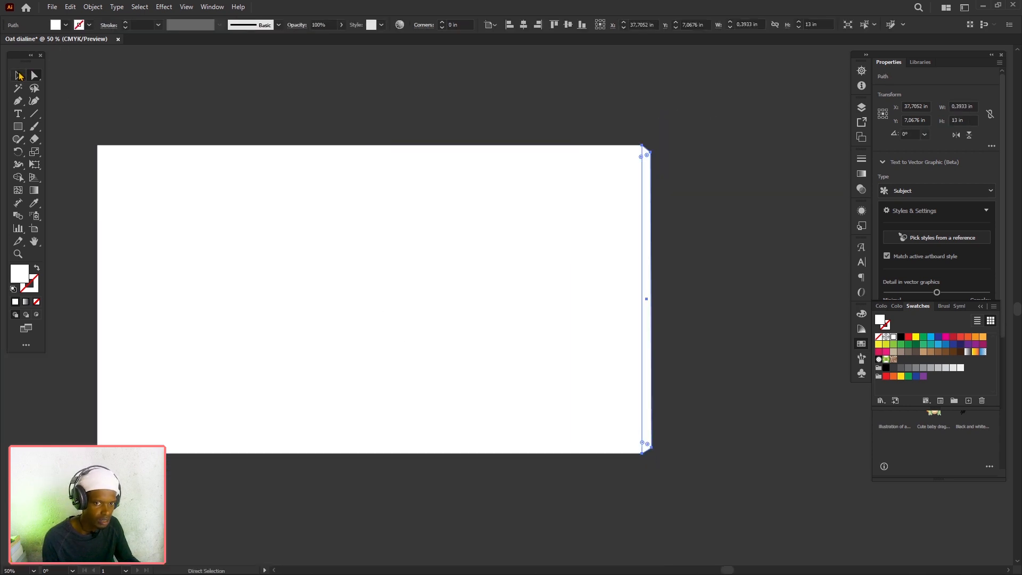
pyautogui.click(19, 75)
pyautogui.click(348, 267)
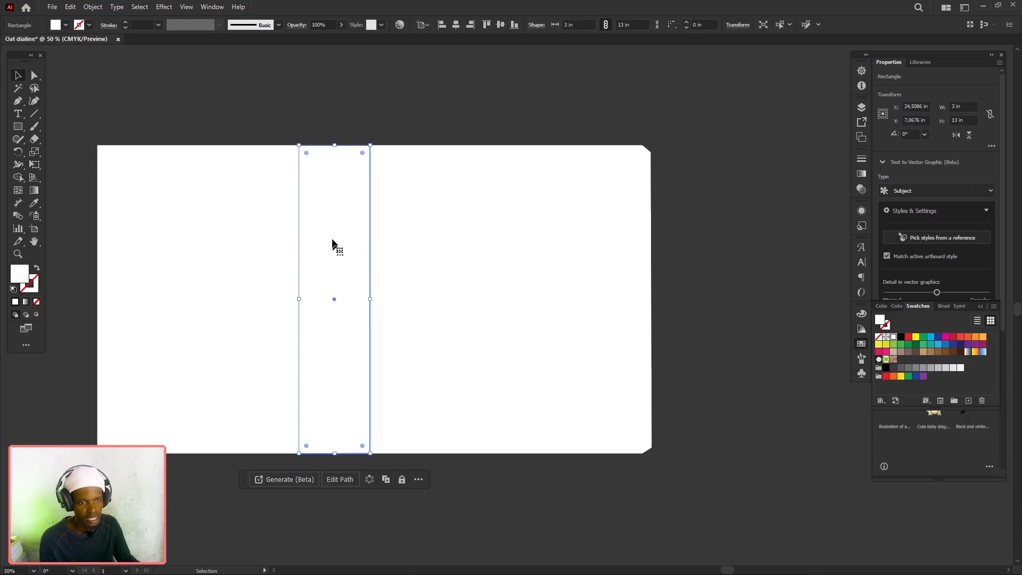
pyautogui.scroll(6, 334, 244)
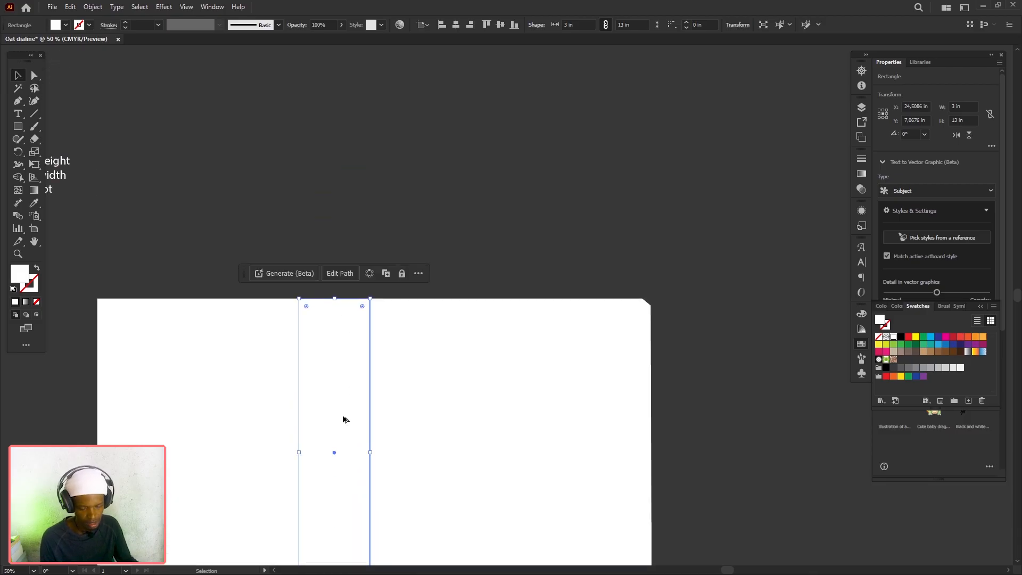
pyautogui.moveTo(343, 419); pyautogui.dragTo(395, 110)
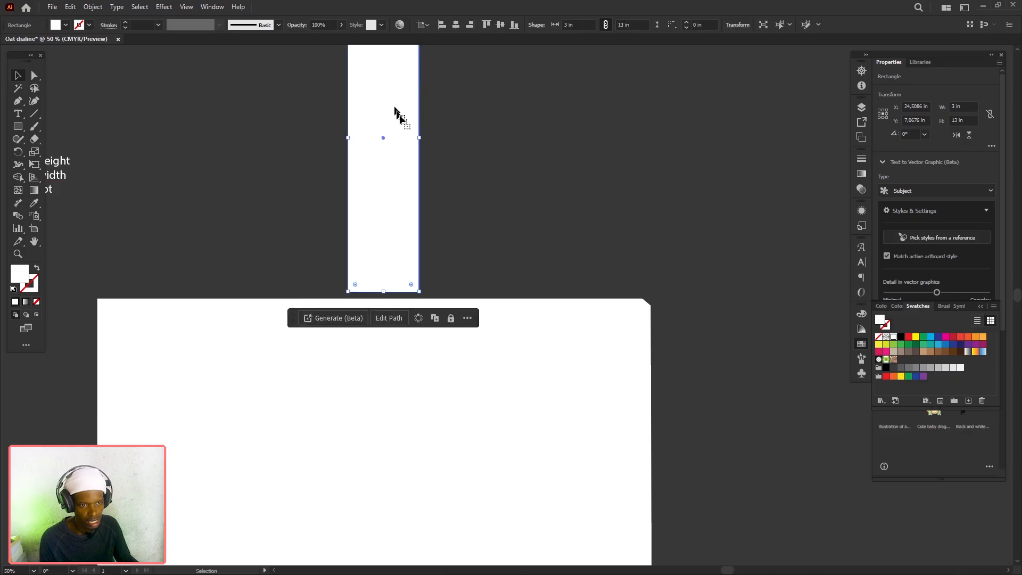
pyautogui.rightClick(397, 210)
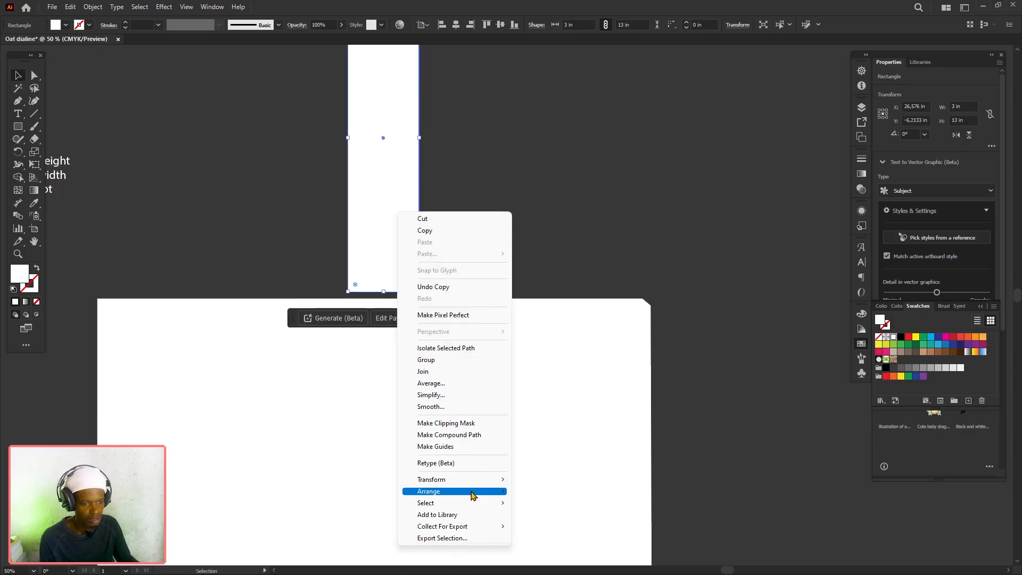
pyautogui.moveTo(472, 480)
pyautogui.click(553, 412)
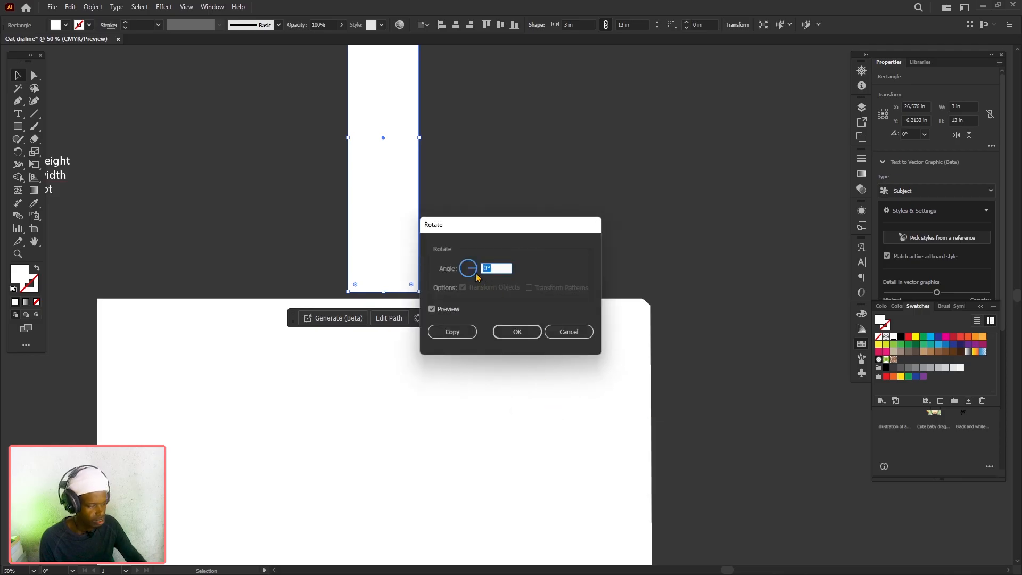
pyautogui.write('90')
pyautogui.press('Return')
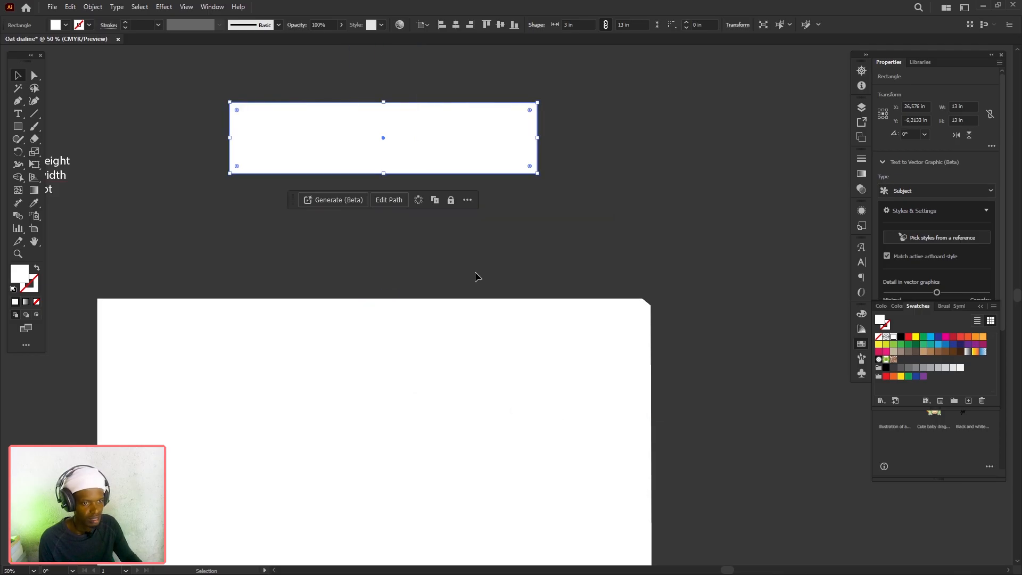
# Snap the rotated panel onto the top edge of the first 8.5 in panel and shorten its width to 8.5 in.
pyautogui.moveTo(417, 124); pyautogui.dragTo(287, 250)
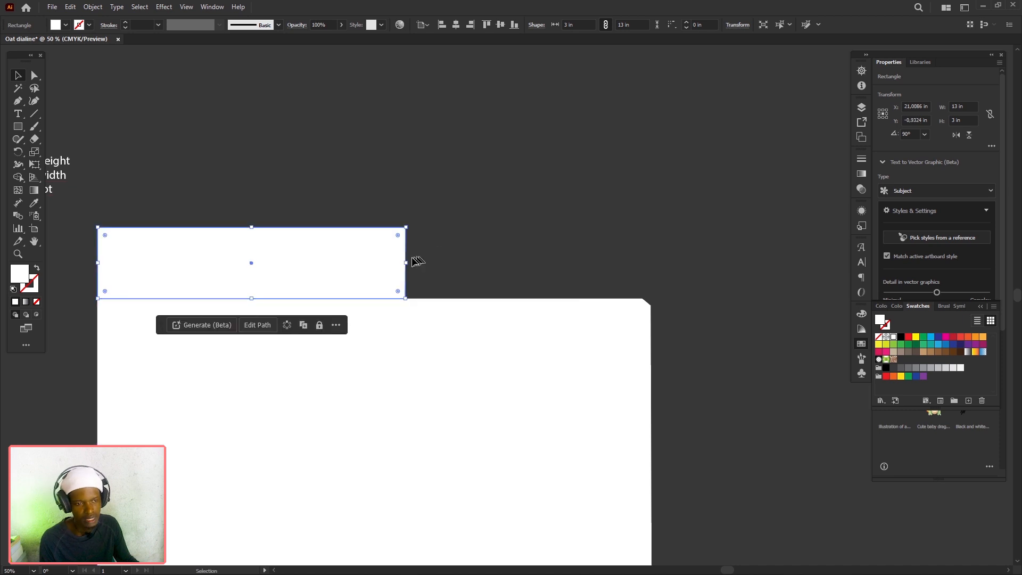
pyautogui.moveTo(406, 264); pyautogui.dragTo(311, 280)
pyautogui.moveTo(246, 144); pyautogui.dragTo(239, 144)
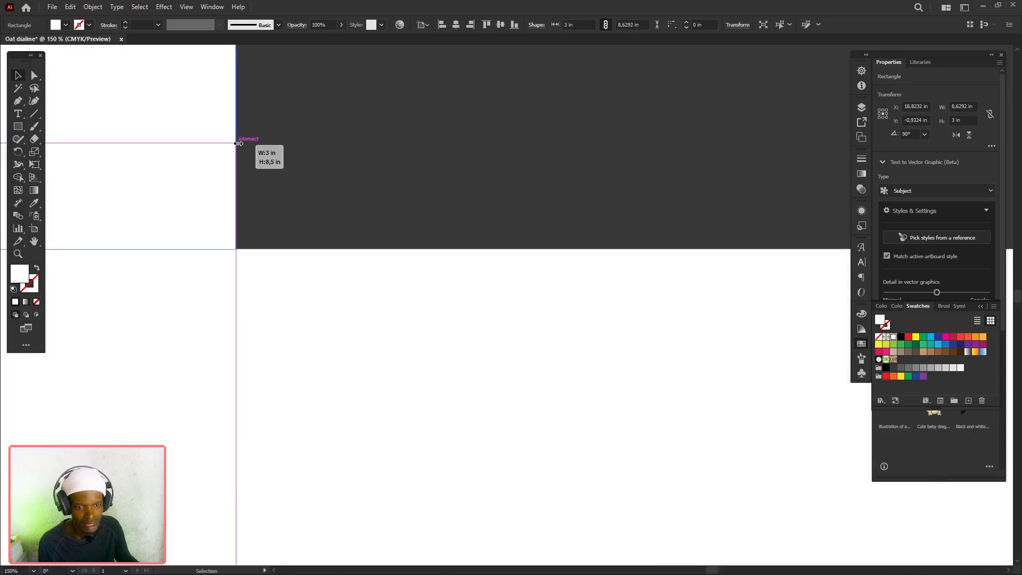
# Duplicate the 3 in high top flap over the other three panels, making the flaps 3 in, 8.5 in and 3 in wide.
pyautogui.scroll(-5, 380, 211)
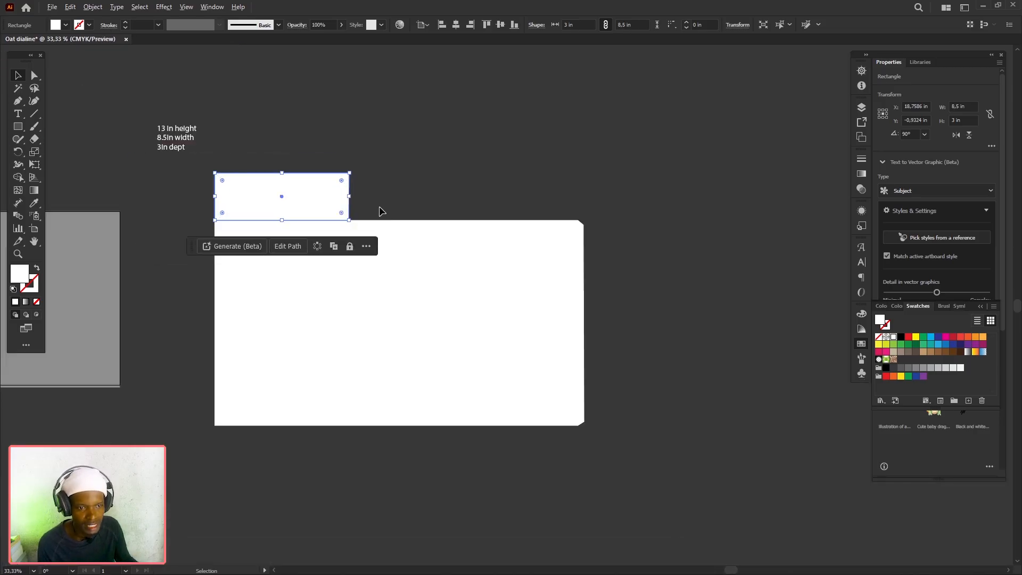
pyautogui.moveTo(293, 199)
pyautogui.mouseDown()
pyautogui.moveTo(437, 210)
pyautogui.moveTo(427, 210)
pyautogui.moveTo(473, 201)
pyautogui.moveTo(307, 209)
pyautogui.mouseUp()
pyautogui.scroll(2, 488, 196)
pyautogui.hotkey('ctrl', '-')
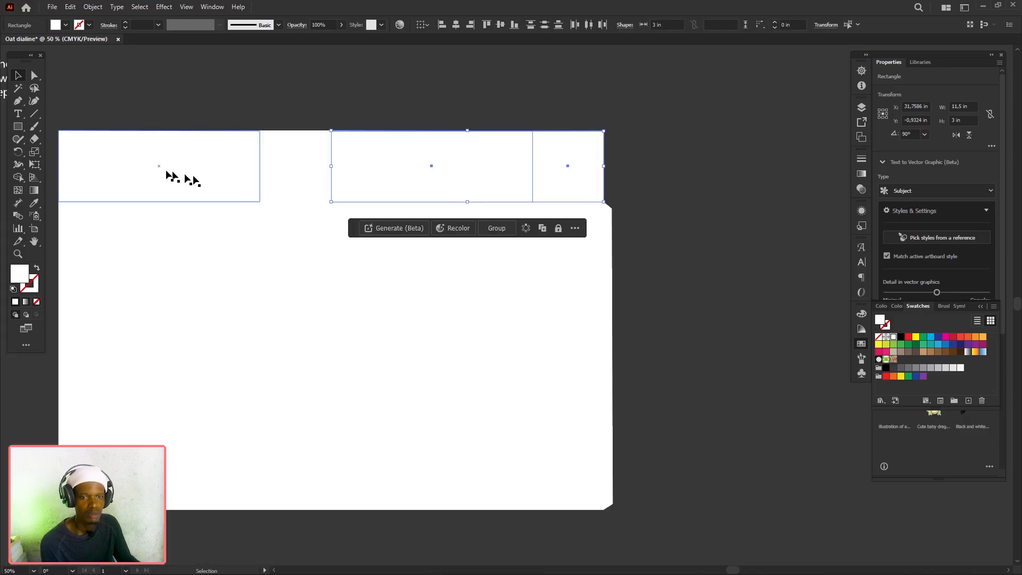
# Lower the top edge of the first 8.5 in wide flap to make it about 2.78 in high.
pyautogui.click(159, 169)
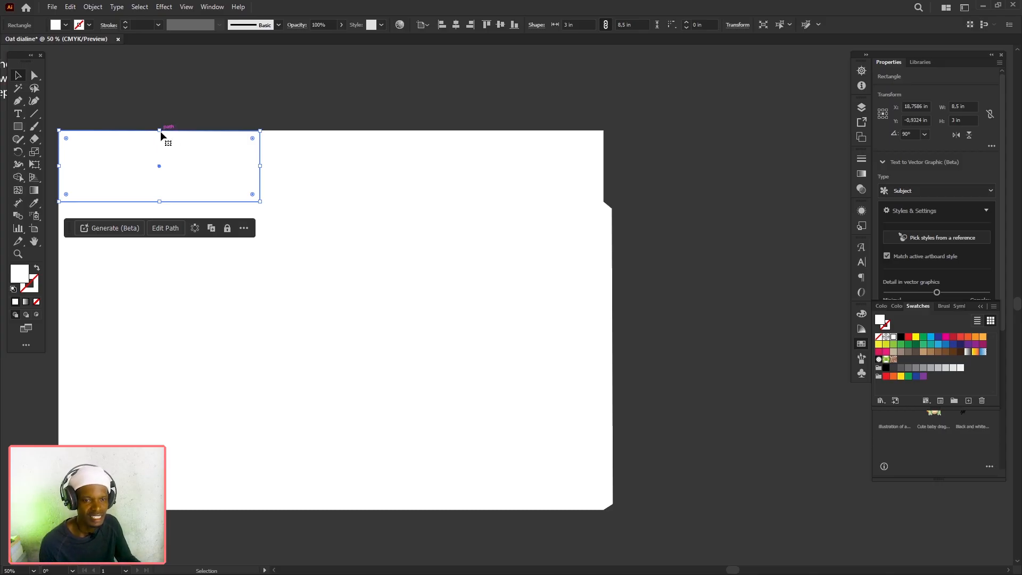
pyautogui.scroll(2, 161, 131)
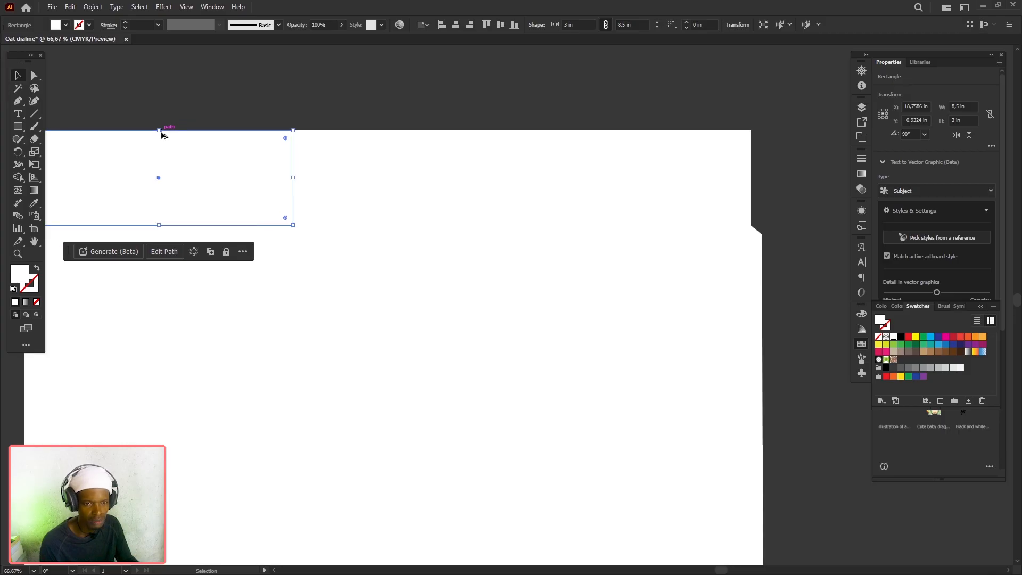
pyautogui.moveTo(179, 179); pyautogui.dragTo(287, 189)
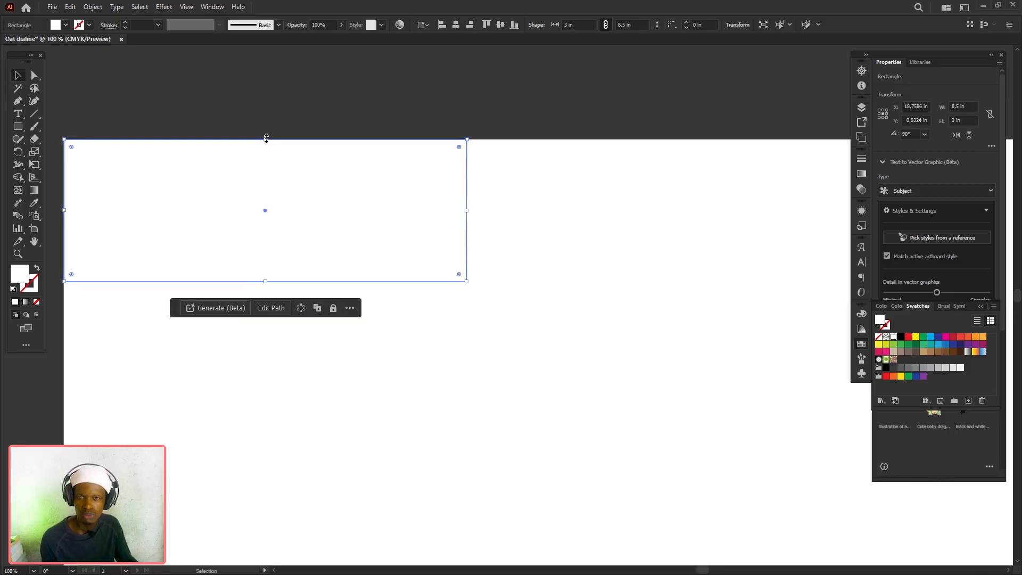
pyautogui.moveTo(266, 139); pyautogui.dragTo(266, 151)
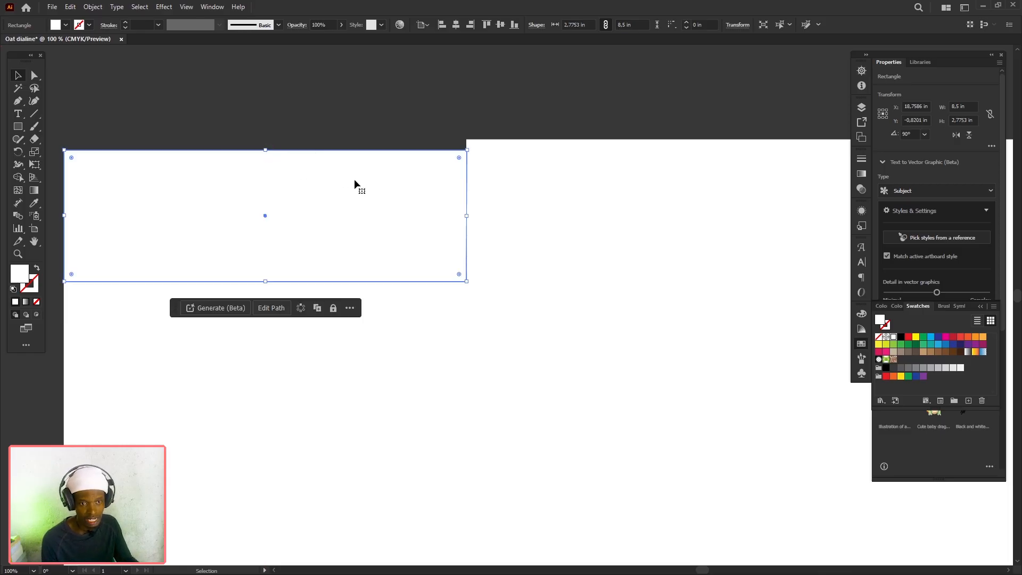
# Round the two upper corners of the first 8.5 in wide flap, the left one with about a 0.2 in radius.
pyautogui.press('a')
pyautogui.moveTo(61, 142); pyautogui.dragTo(466, 168)
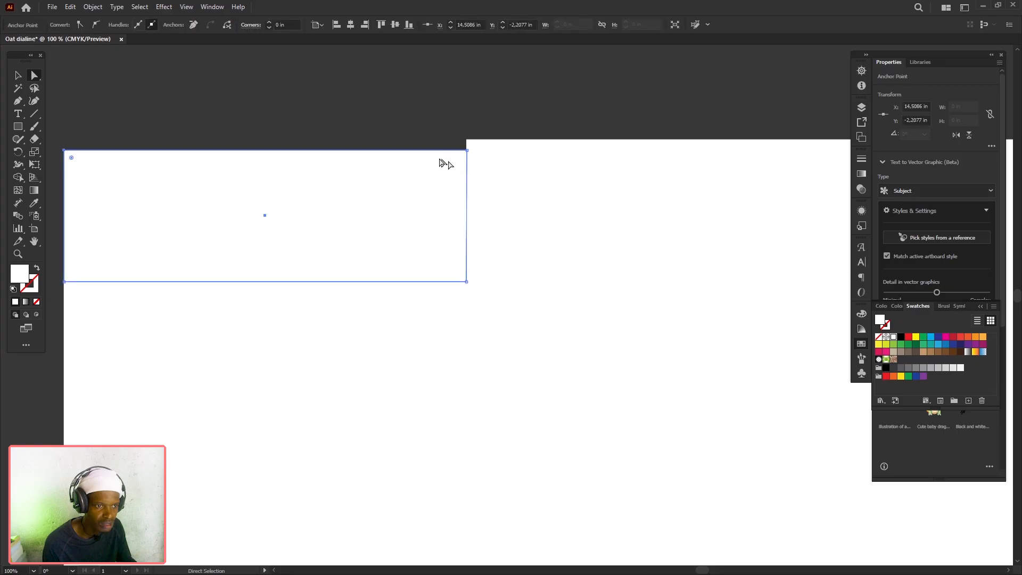
pyautogui.moveTo(72, 158); pyautogui.dragTo(75, 160)
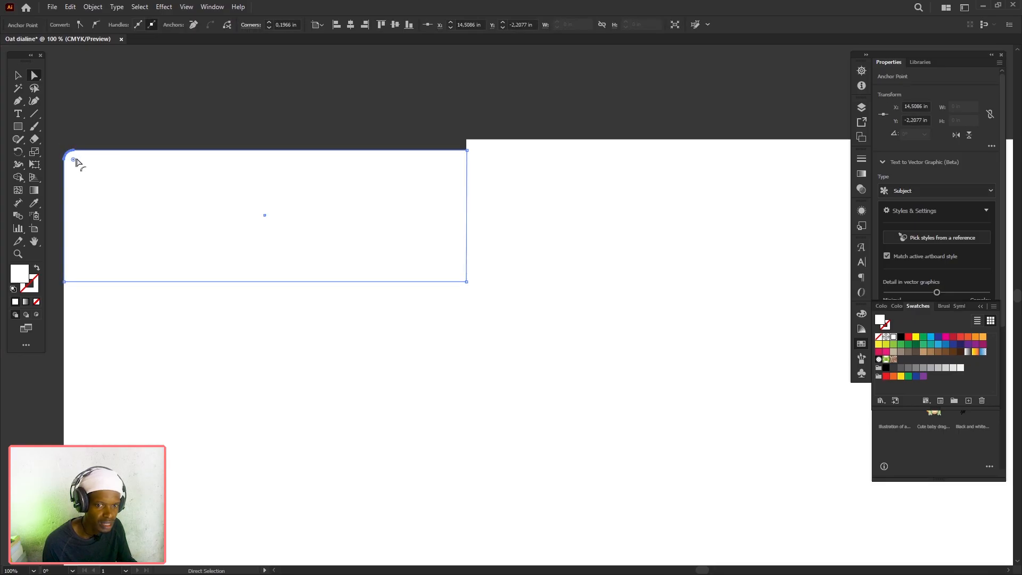
pyautogui.click(428, 163)
pyautogui.click(468, 151)
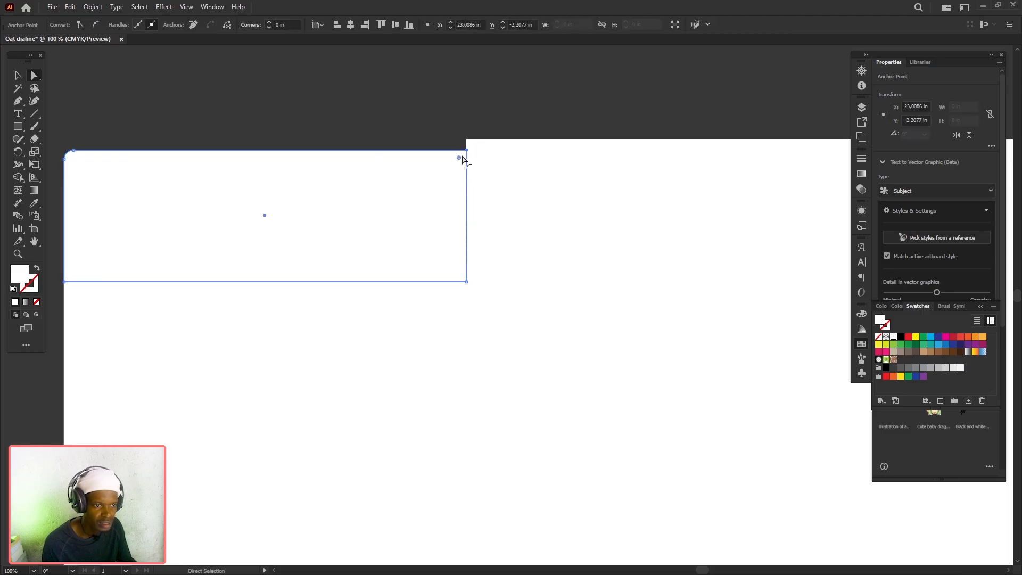
pyautogui.moveTo(463, 157); pyautogui.dragTo(458, 163)
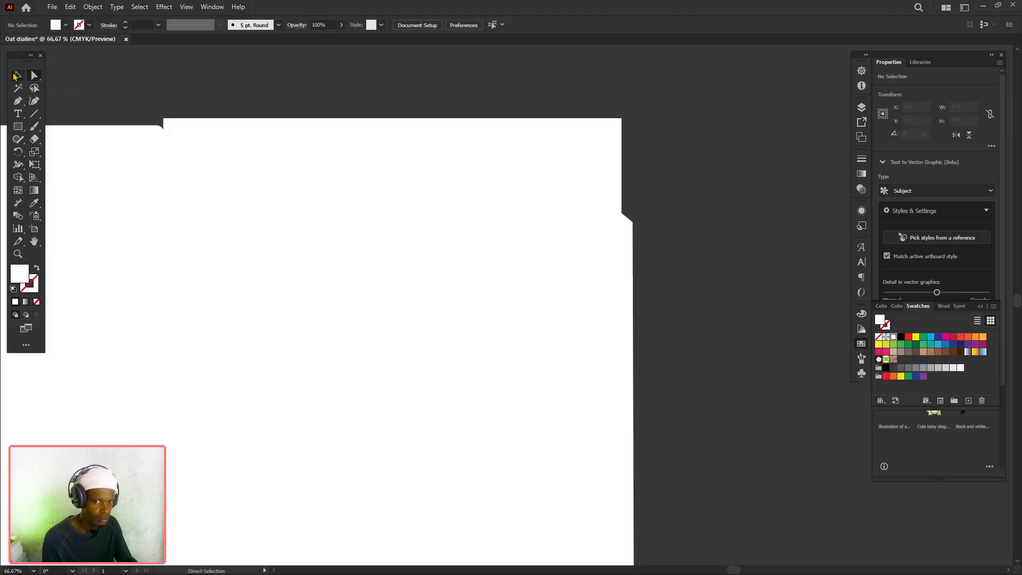
# Slant the left side of the first 3 in wide top flap by moving its upper left corner inward about 0.66 in.
pyautogui.click(18, 76)
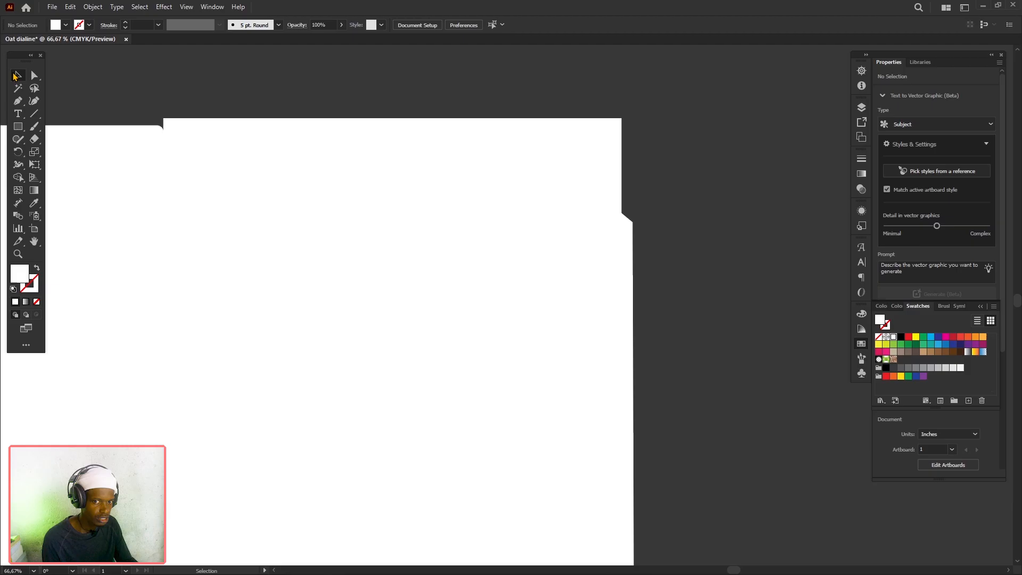
pyautogui.click(217, 142)
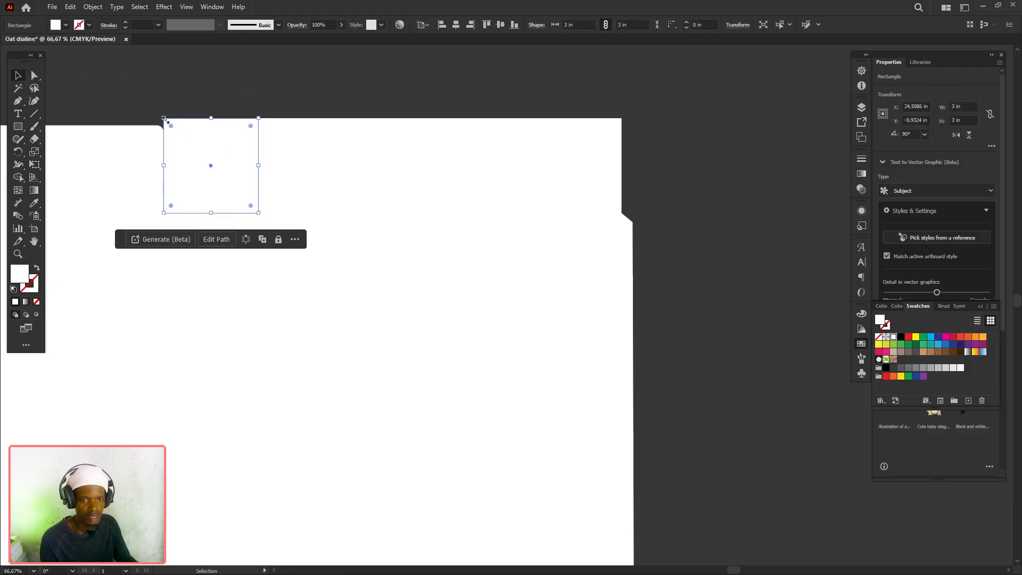
pyautogui.click(34, 76)
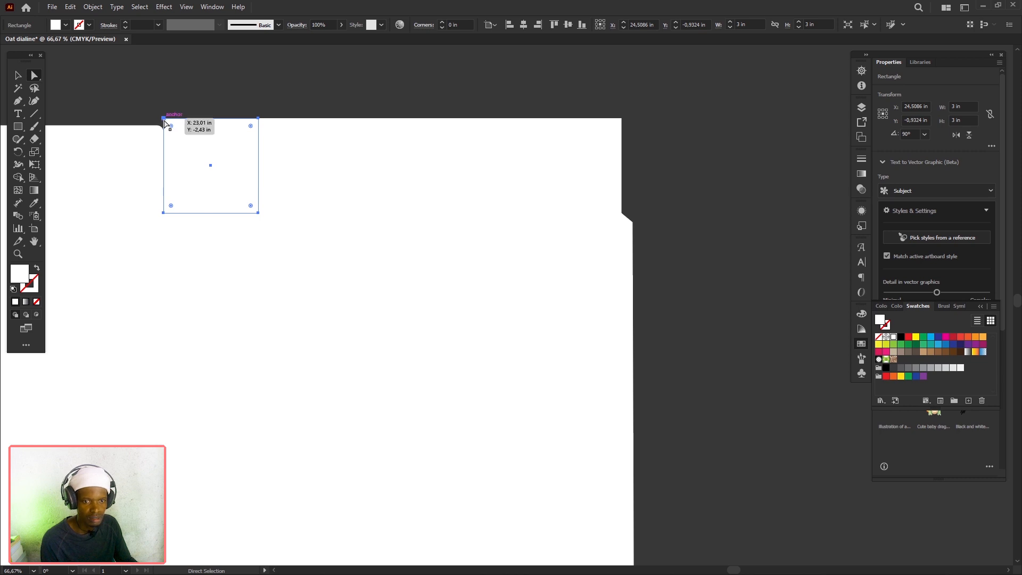
pyautogui.moveTo(164, 118); pyautogui.dragTo(172, 119)
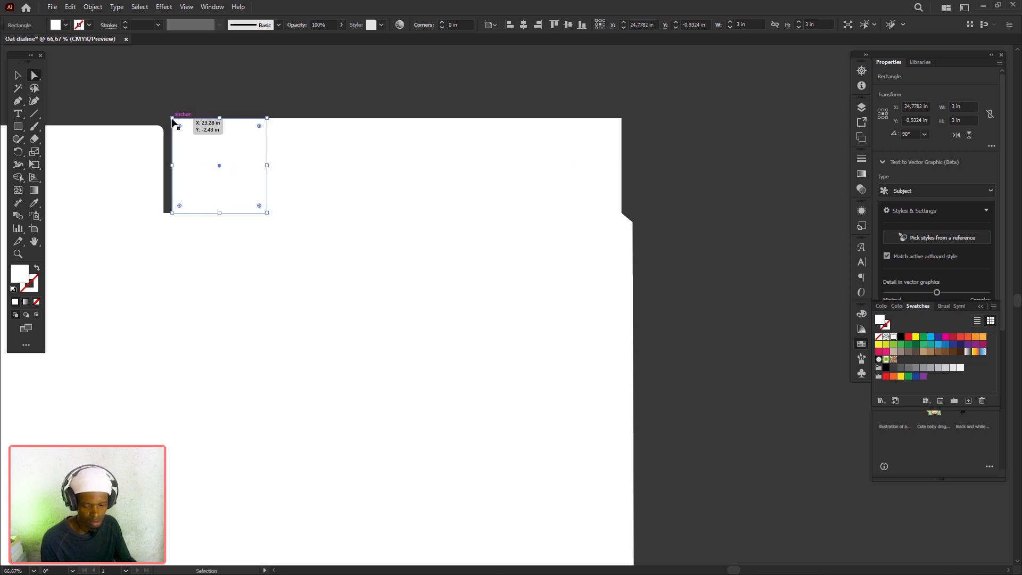
pyautogui.hotkey('ctrl', 'z')
pyautogui.click(164, 120)
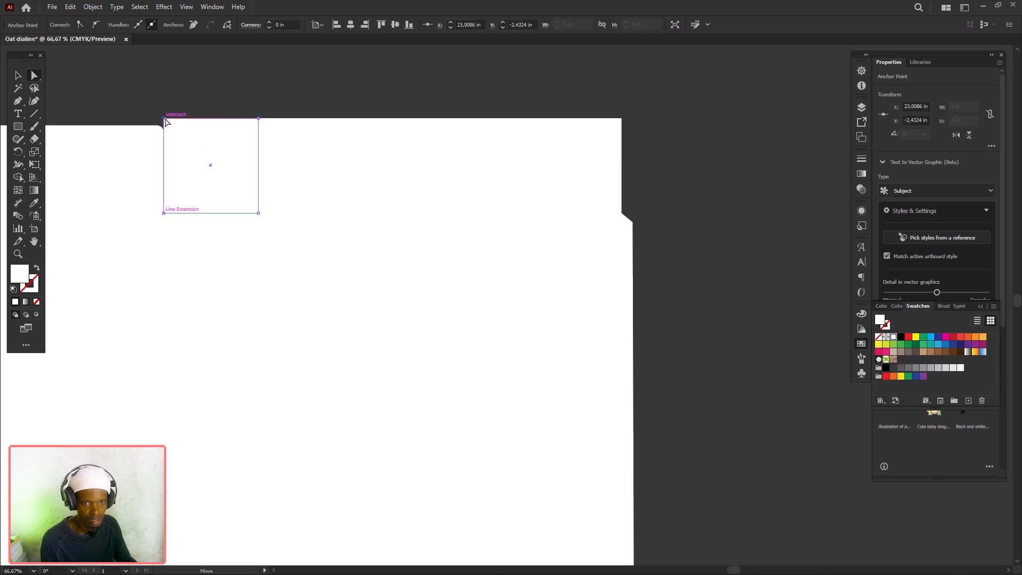
pyautogui.moveTo(165, 119); pyautogui.dragTo(184, 118)
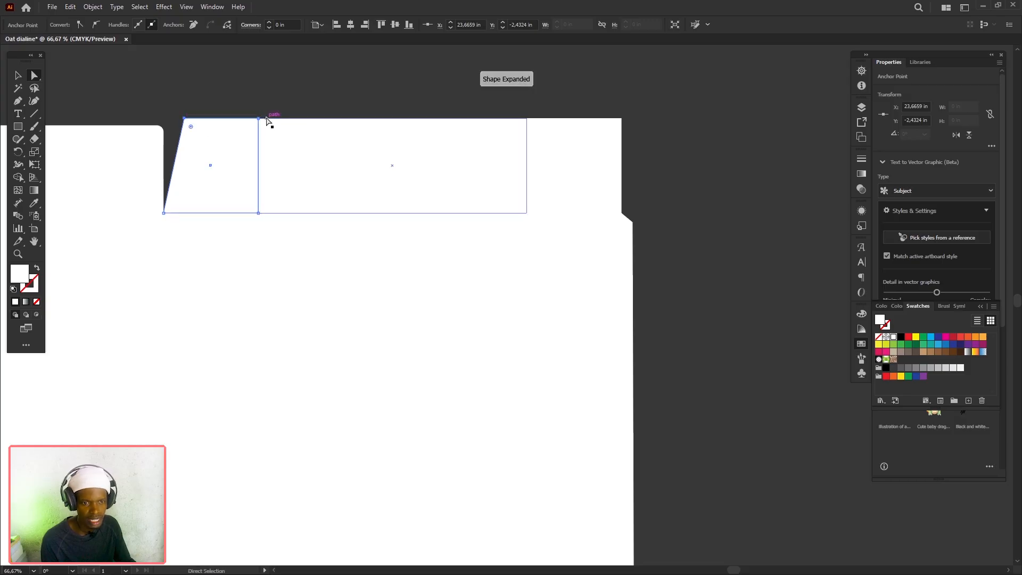
# Slant the right side of the first 3 in wide top flap by moving its upper right corner inward.
pyautogui.hotkey('ctrl', 'shift', 'a')
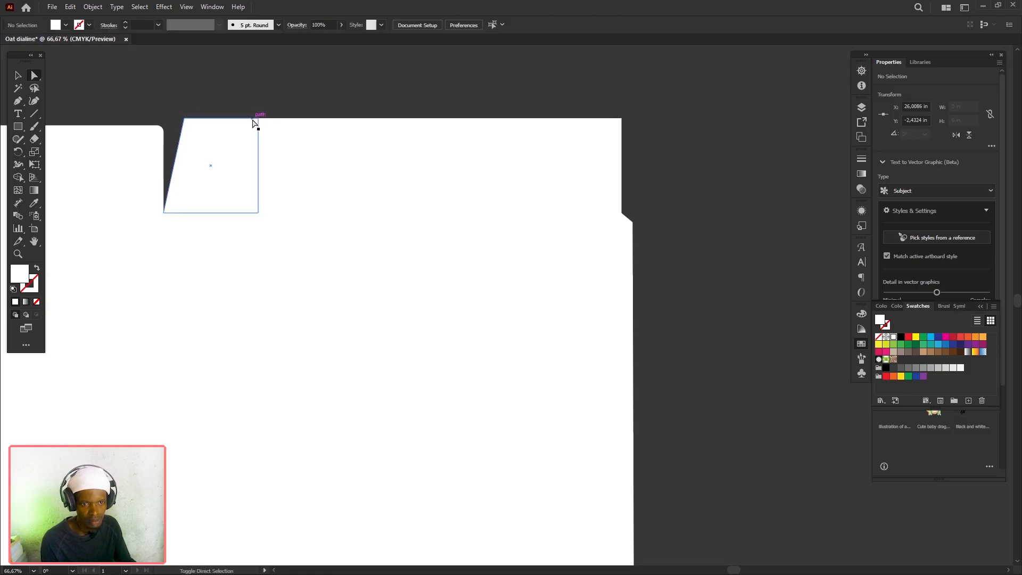
pyautogui.moveTo(259, 119); pyautogui.dragTo(241, 120)
pyautogui.hotkey('ctrl', 'z')
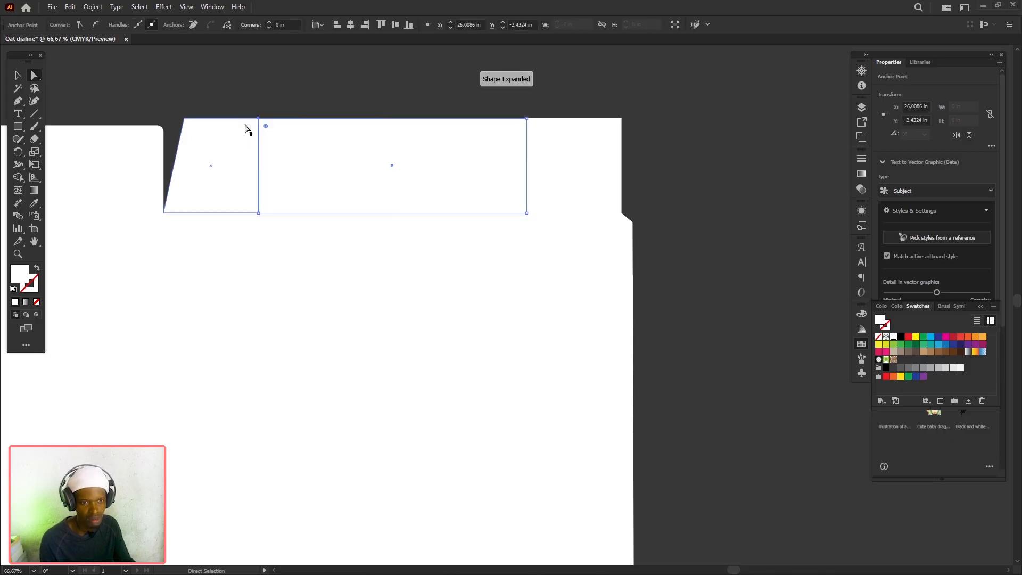
pyautogui.click(259, 121)
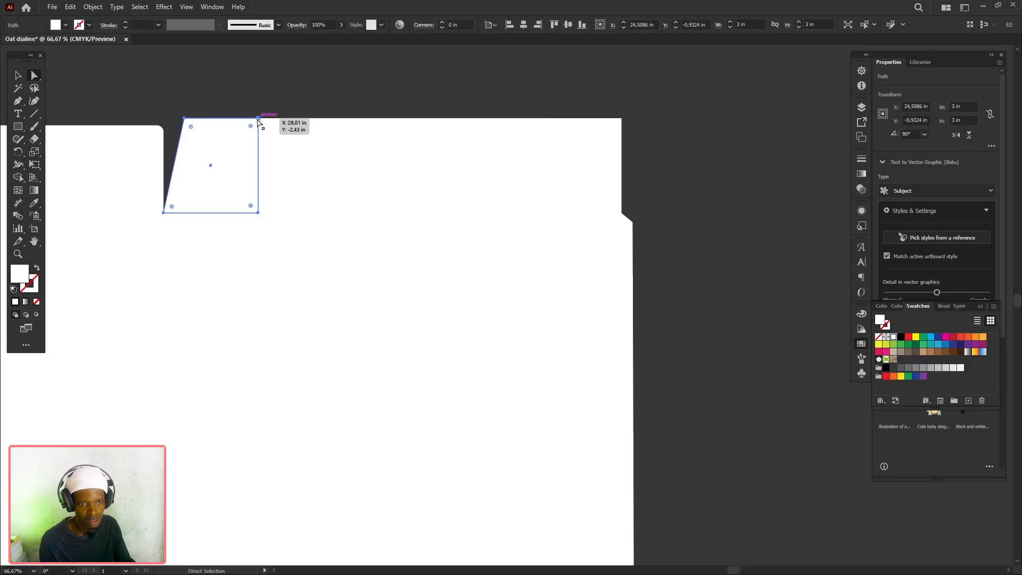
# Taper the second 8.5 in wide flap and the last 3 in wide flap by moving their upper corners inward.
pyautogui.click(527, 119)
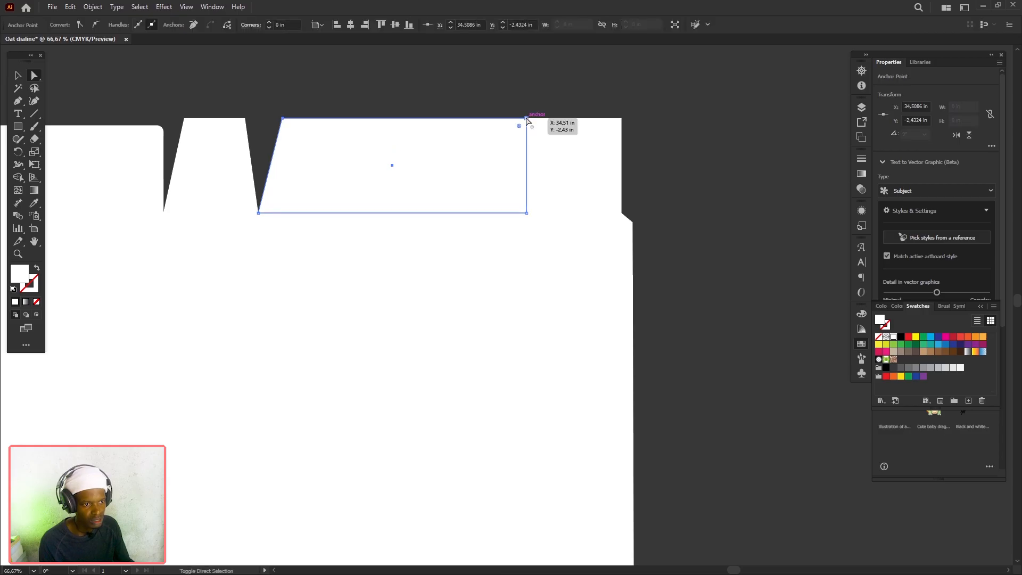
pyautogui.keyDown('shift'); pyautogui.click(527, 118); pyautogui.keyUp('shift')
pyautogui.click(518, 128)
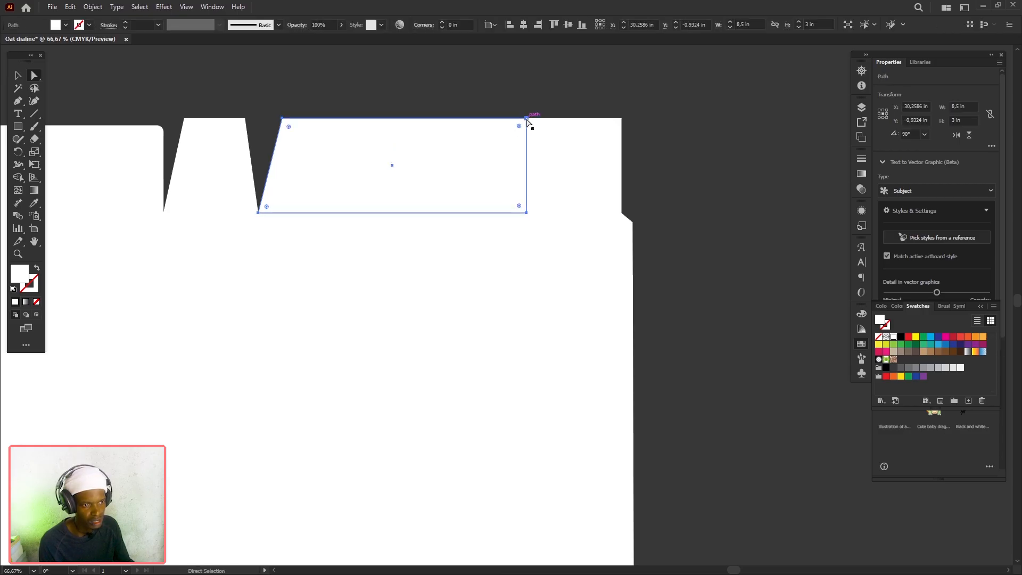
pyautogui.moveTo(527, 119); pyautogui.dragTo(532, 119)
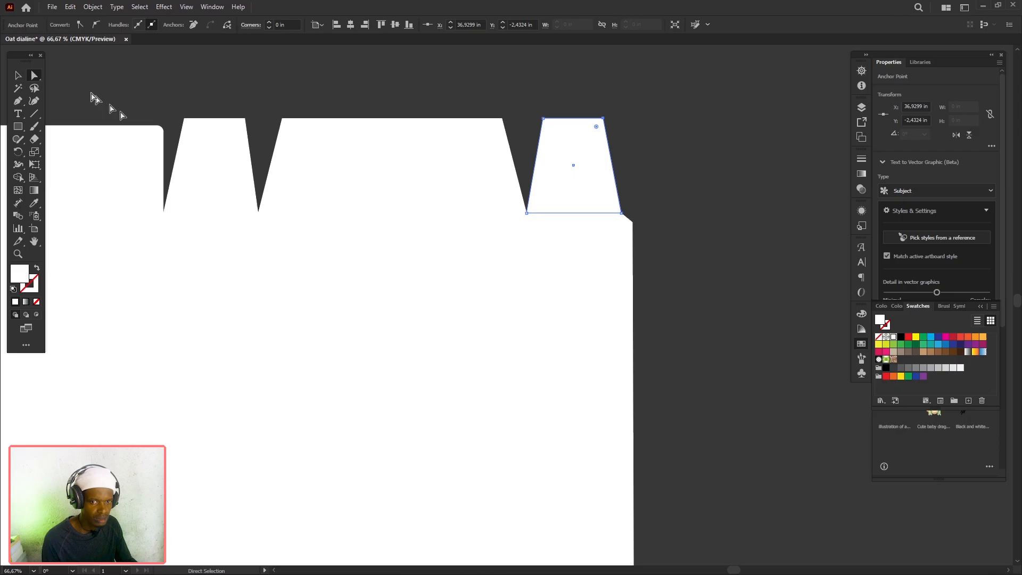
# Lower the top edge of the three tapered flaps together to make them about 2.4 in high.
pyautogui.press('v')
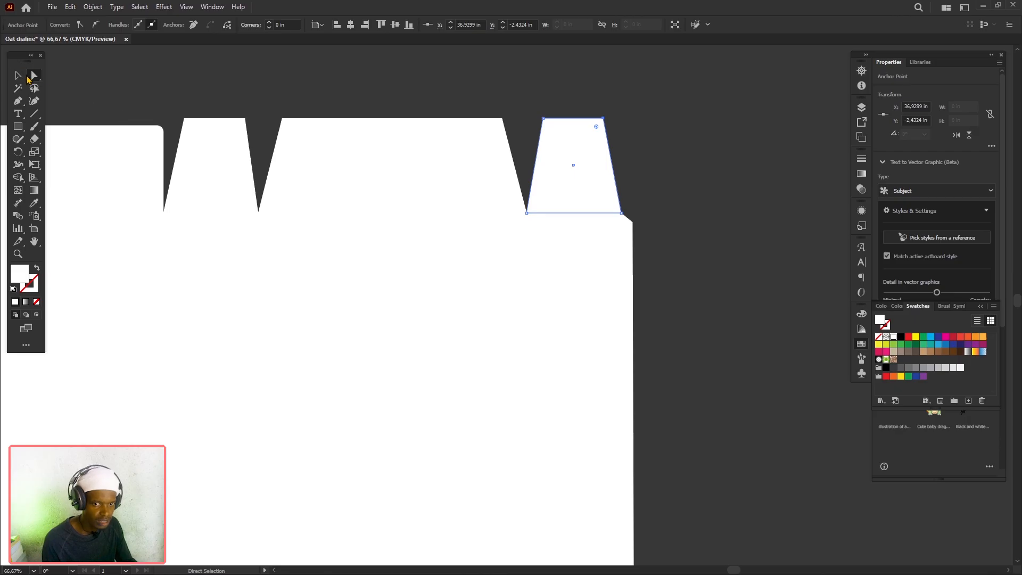
pyautogui.moveTo(178, 109); pyautogui.dragTo(602, 139)
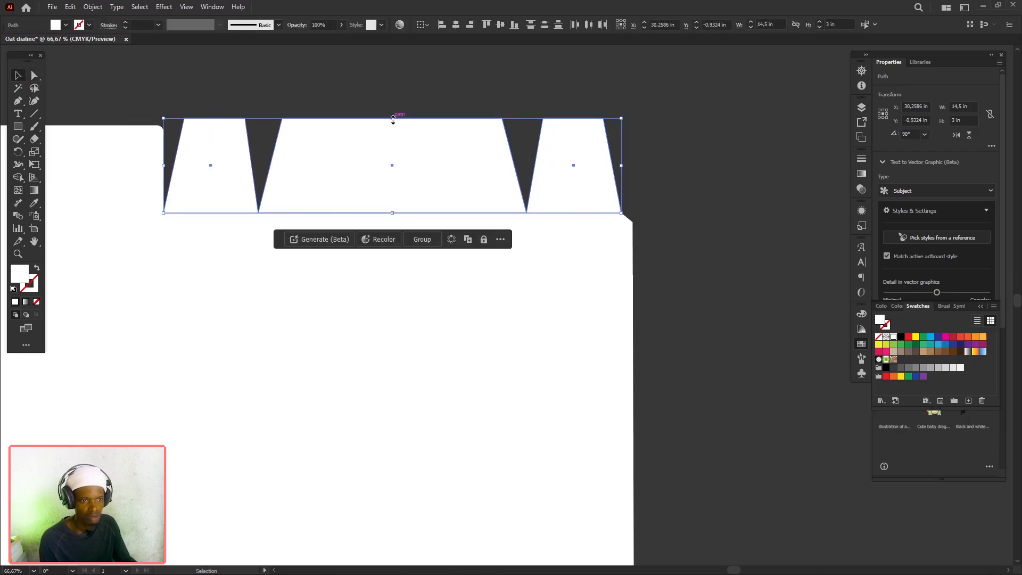
pyautogui.moveTo(393, 118); pyautogui.dragTo(393, 138)
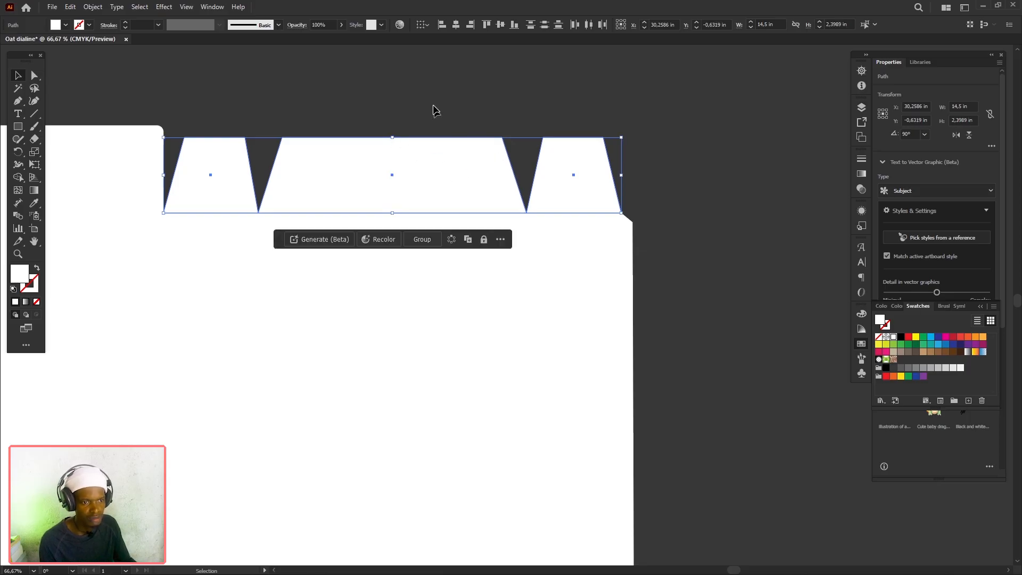
pyautogui.click(405, 107)
# Round the upper corners of all three tapered flaps together with about a 0.49 in radius.
pyautogui.click(37, 78)
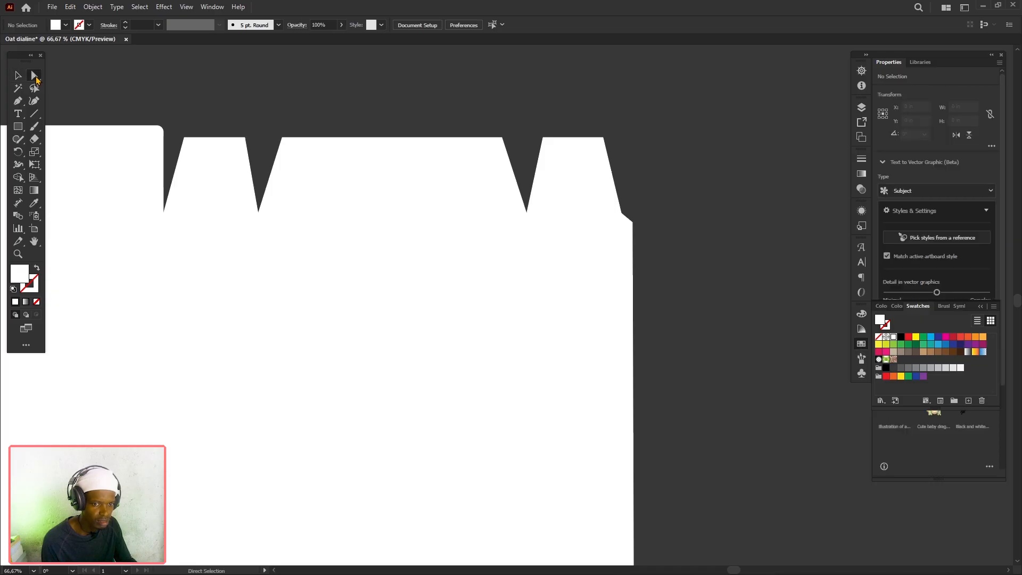
pyautogui.click(196, 153)
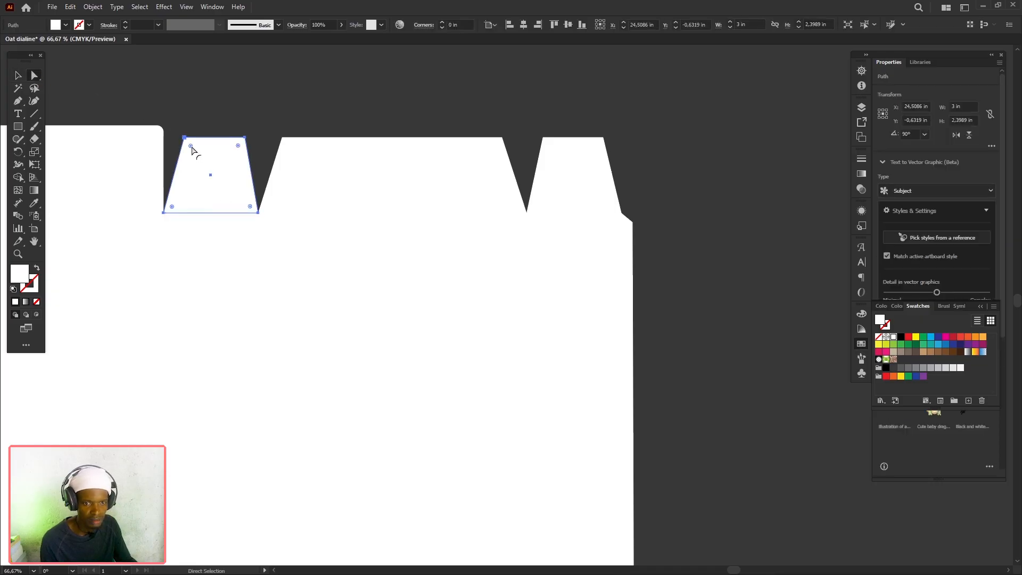
pyautogui.moveTo(191, 146); pyautogui.dragTo(618, 154)
pyautogui.hotkey('ctrl', 'z')
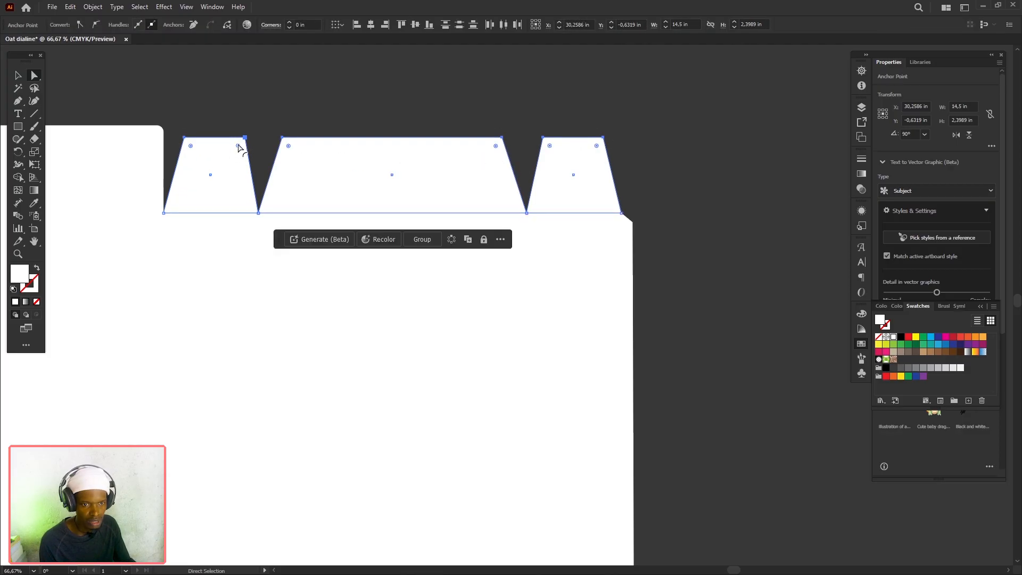
pyautogui.moveTo(239, 147); pyautogui.dragTo(229, 154)
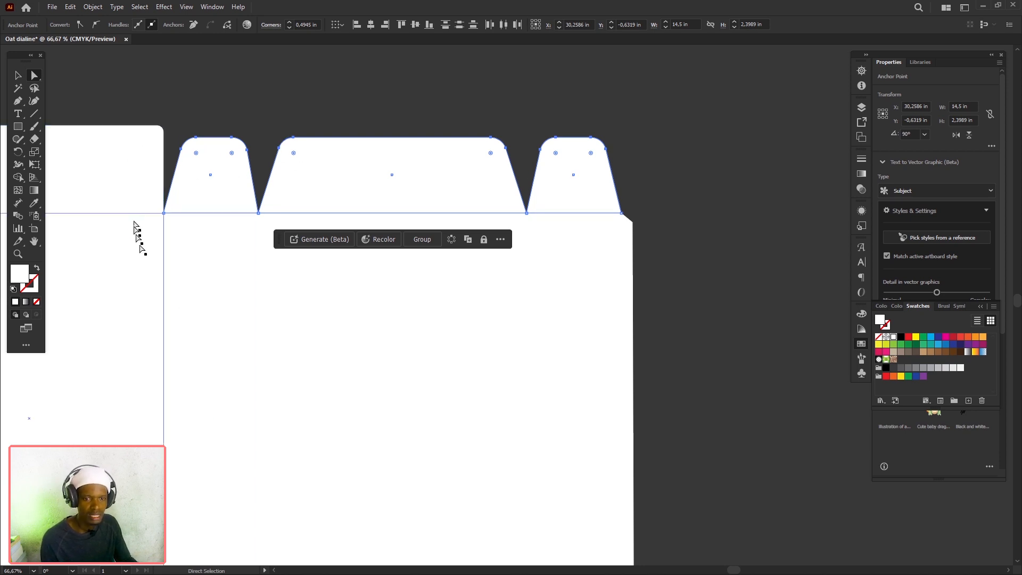
# Narrow the first 3 in wide tapered flap from its right side to about 2.985 in, leaving a small gap beside the 8.5 in flap.
pyautogui.moveTo(137, 229); pyautogui.dragTo(172, 230)
pyautogui.moveTo(206, 304); pyautogui.dragTo(447, 297)
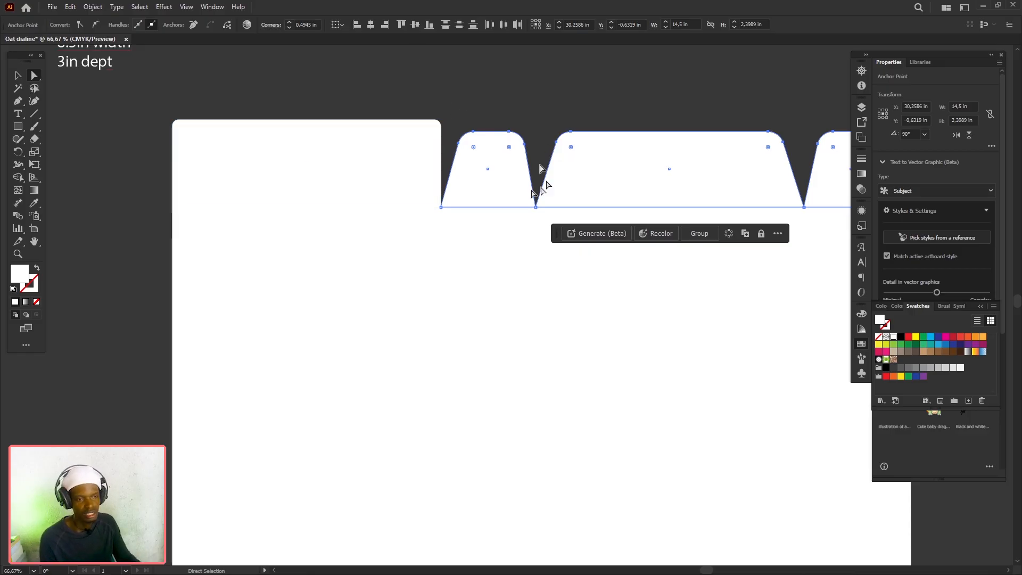
pyautogui.moveTo(632, 374); pyautogui.dragTo(483, 351)
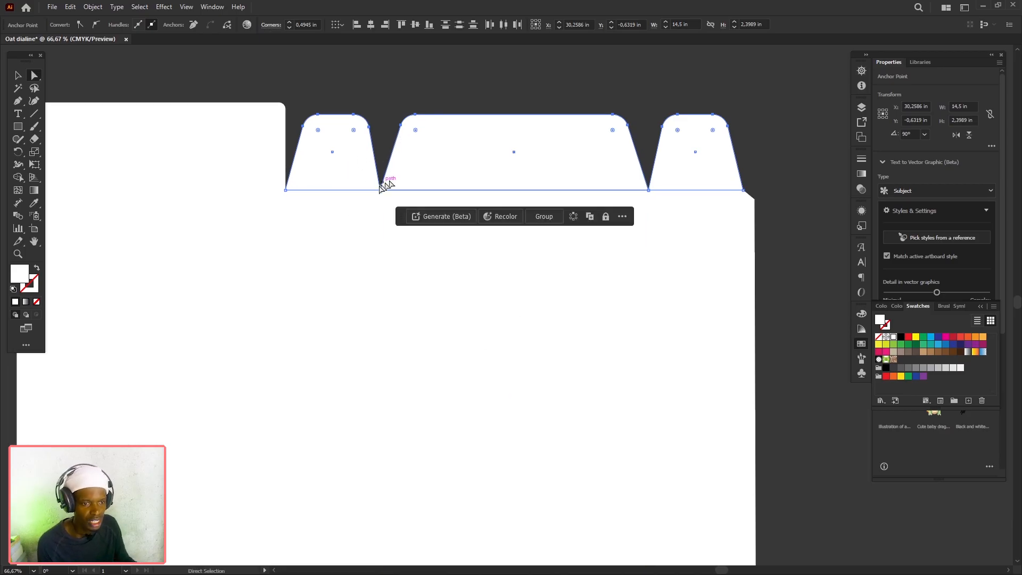
pyautogui.scroll(-1, 379, 191)
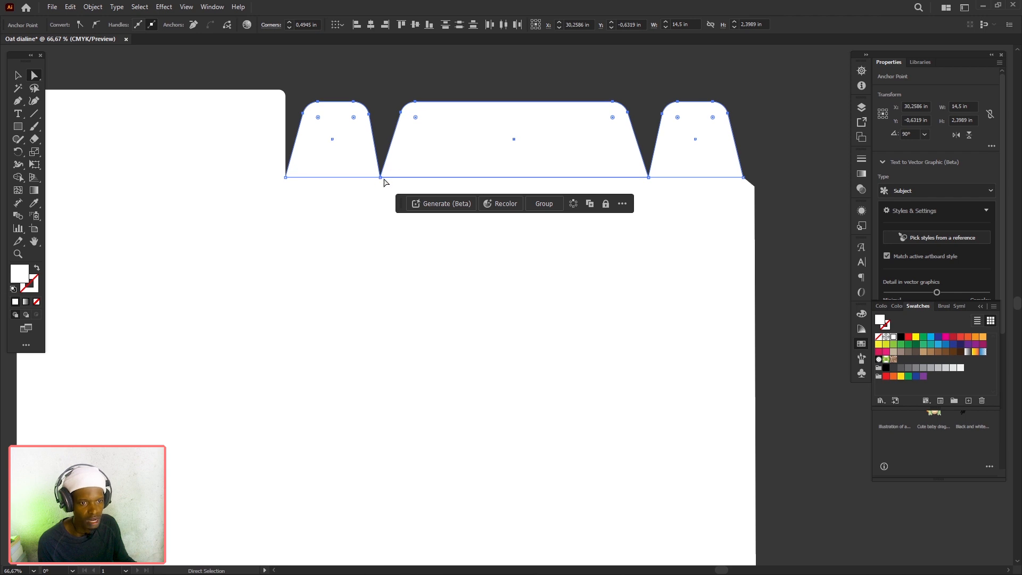
pyautogui.scroll(2, 384, 192)
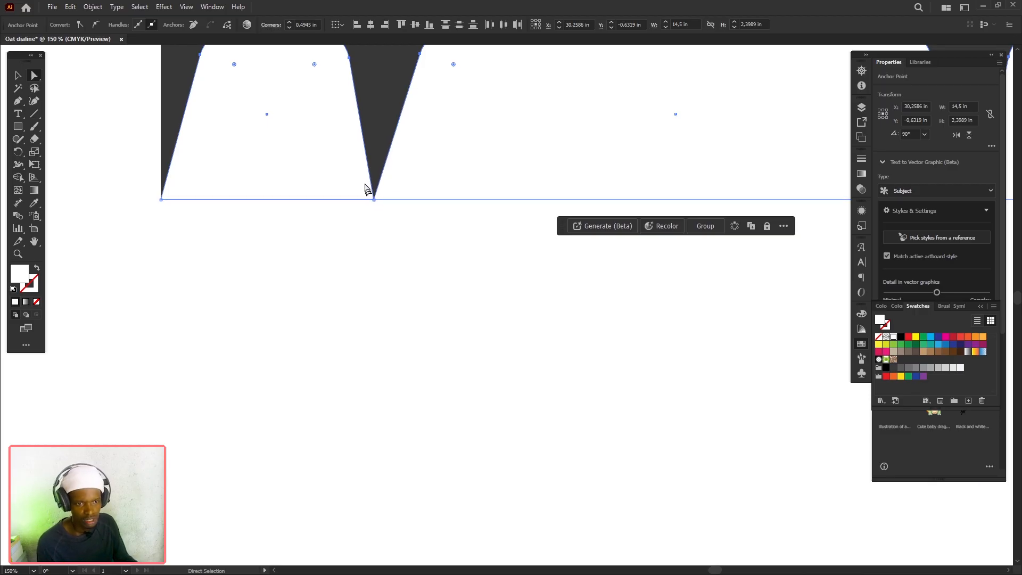
pyautogui.click(19, 69)
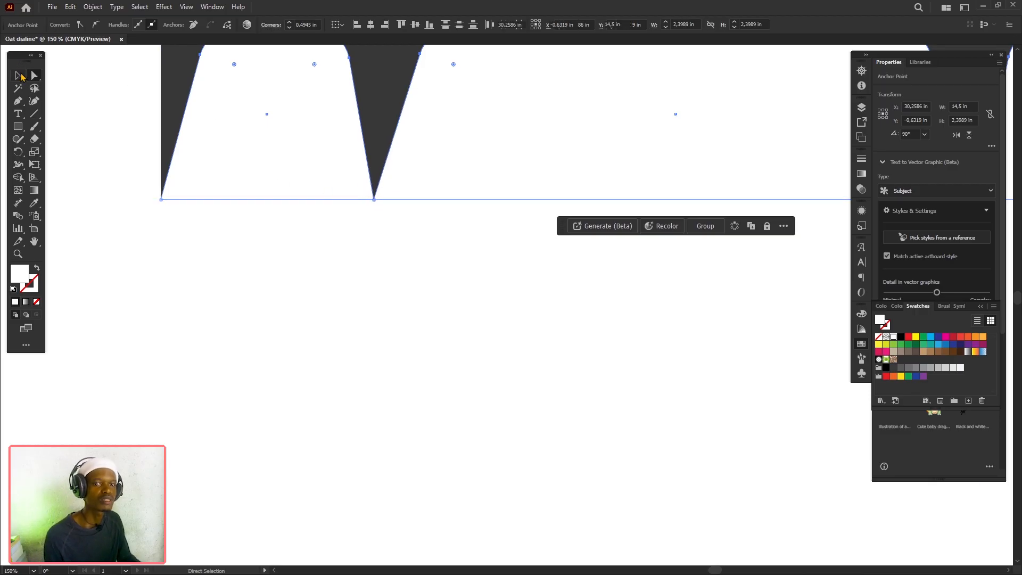
pyautogui.click(342, 127)
pyautogui.click(340, 122)
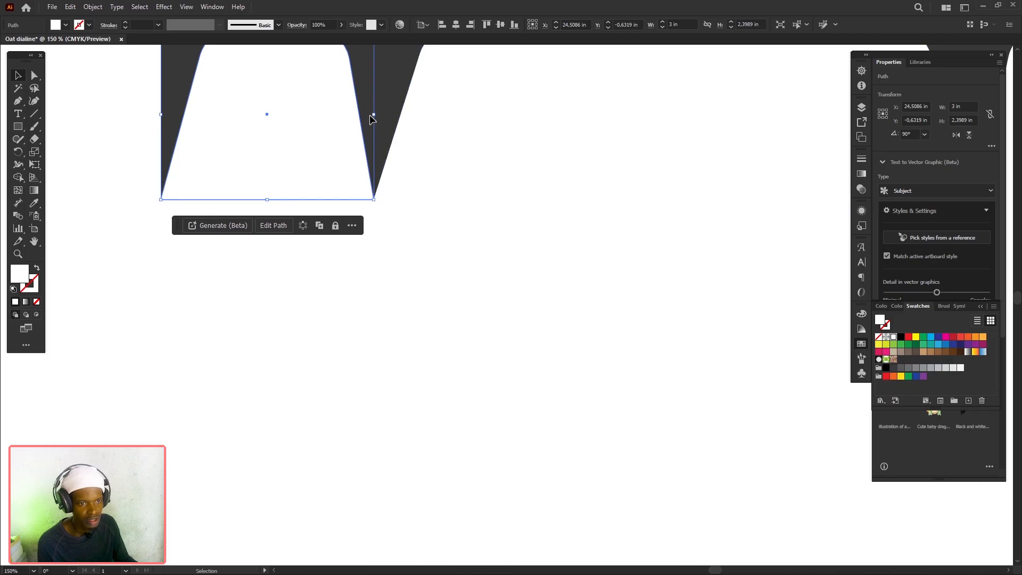
pyautogui.scroll(4, 374, 117)
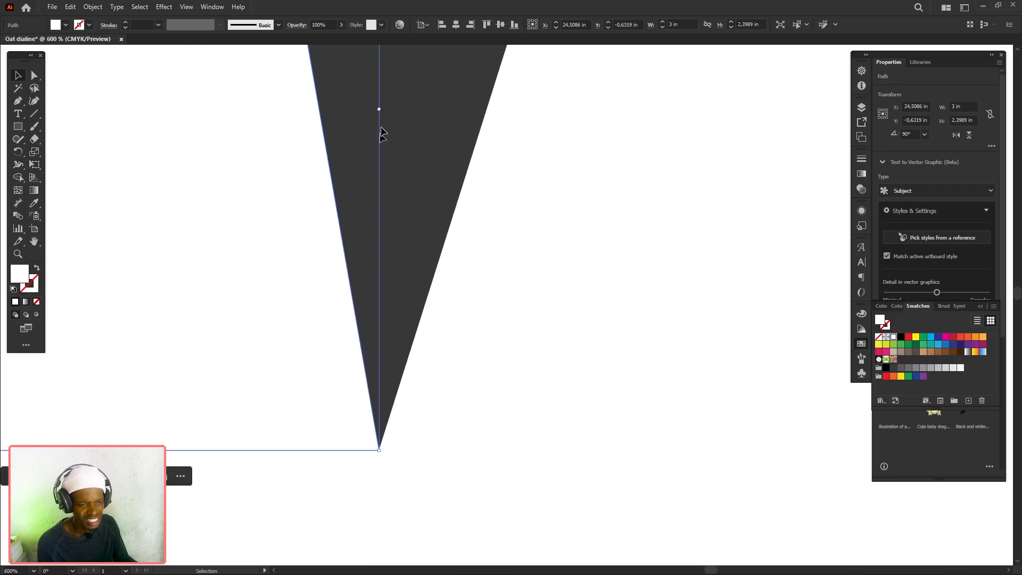
pyautogui.moveTo(382, 109); pyautogui.dragTo(375, 109)
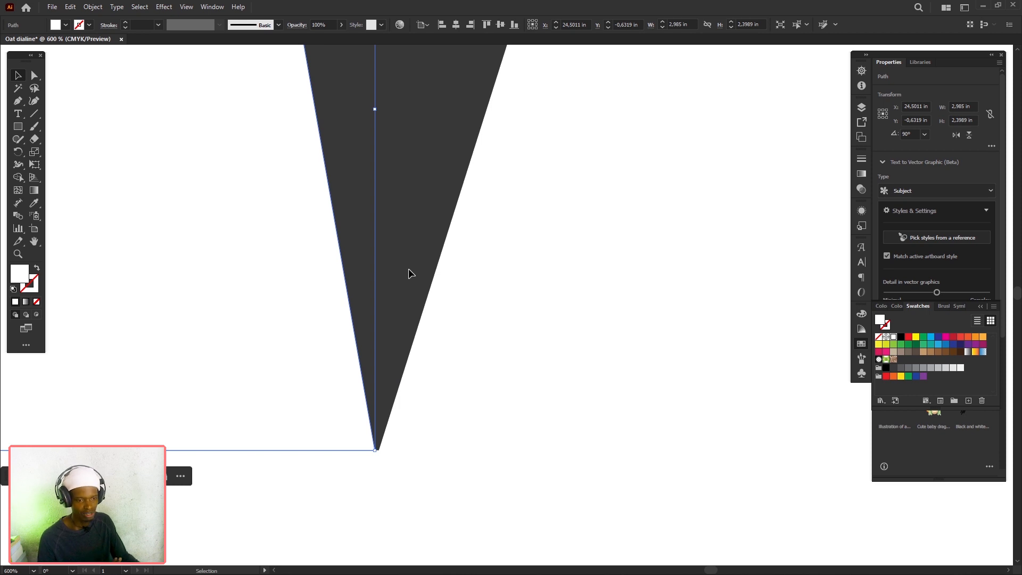
pyautogui.hotkey('ctrl', 'shift', 'a')
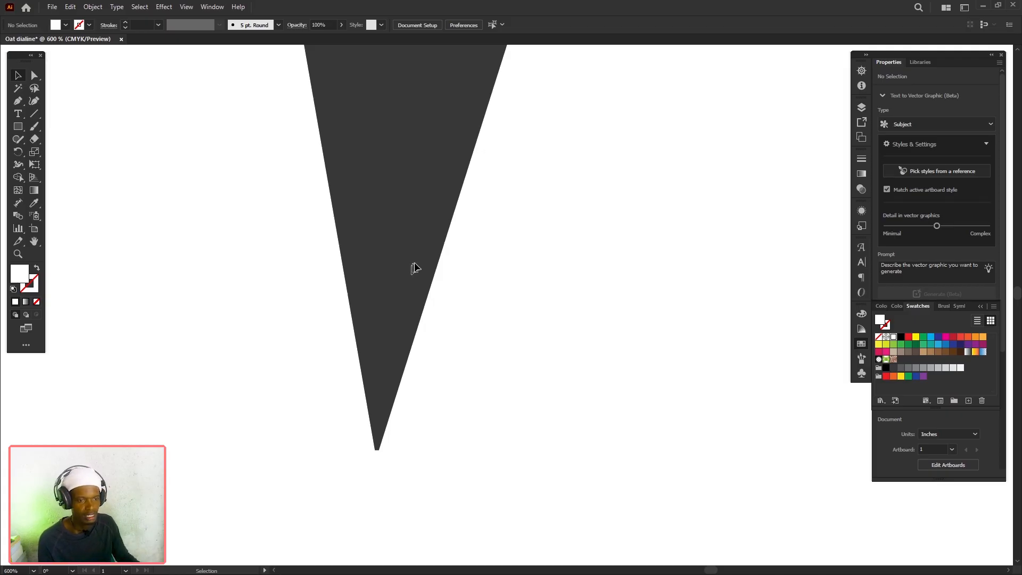
# Narrow the last 3 in wide tapered flap from its left side to about 2.98 in, leaving a small gap beside the 8.5 in flap.
pyautogui.scroll(-5, 408, 269)
pyautogui.moveTo(632, 320); pyautogui.dragTo(376, 309)
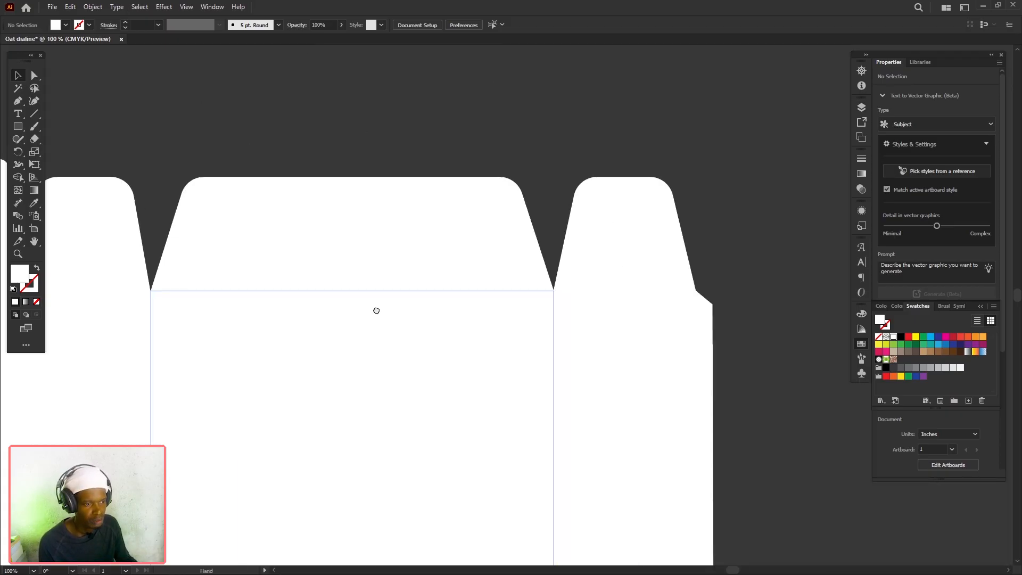
pyautogui.scroll(3, 587, 308)
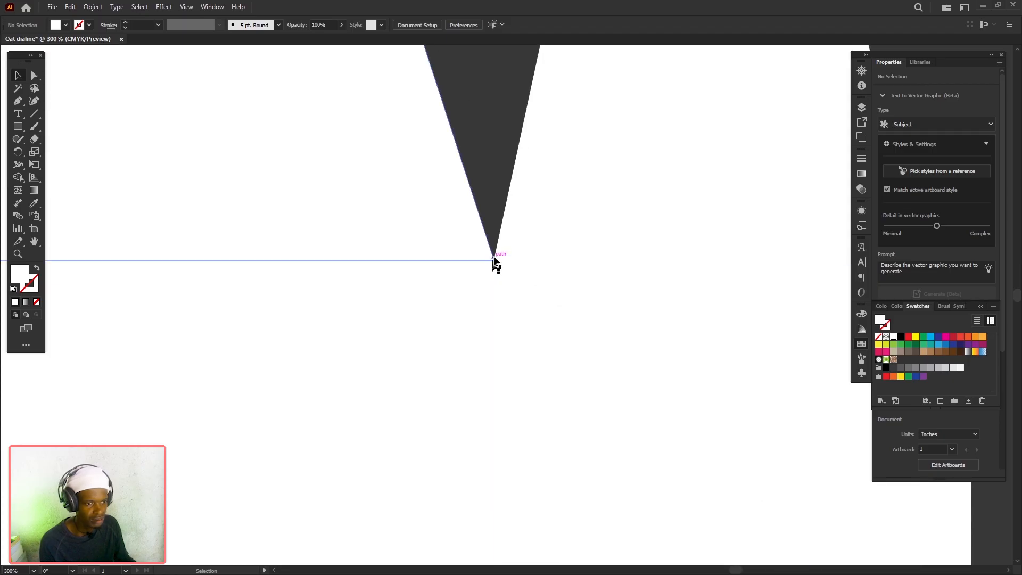
pyautogui.click(514, 227)
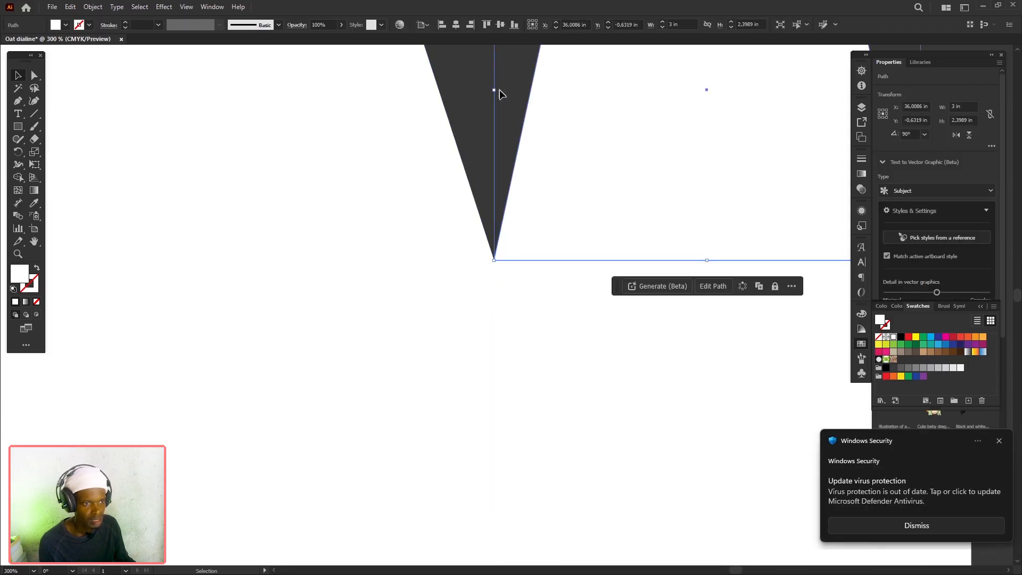
pyautogui.moveTo(496, 90); pyautogui.dragTo(500, 90)
pyautogui.scroll(-1, 564, 301)
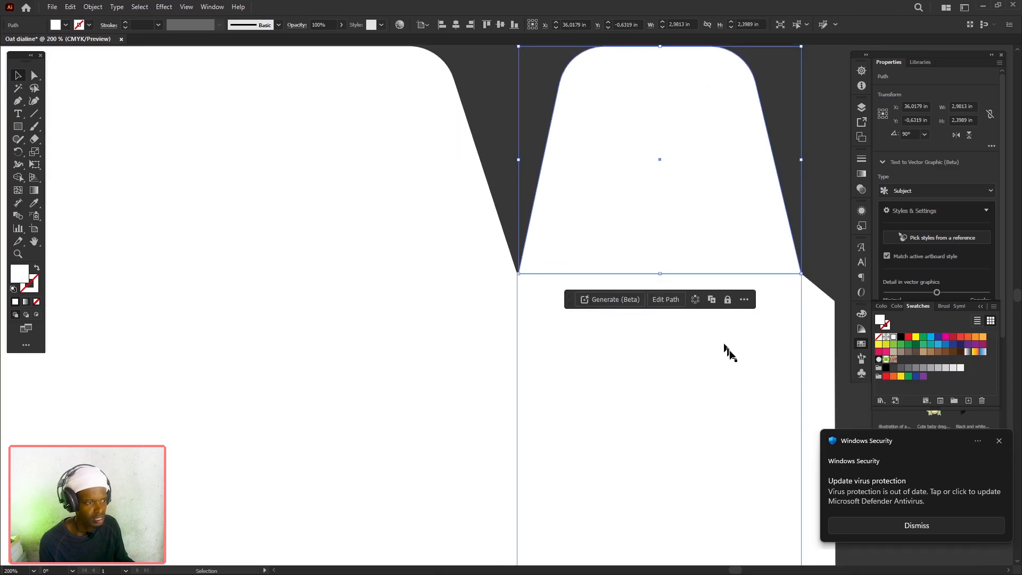
pyautogui.scroll(-1, 663, 392)
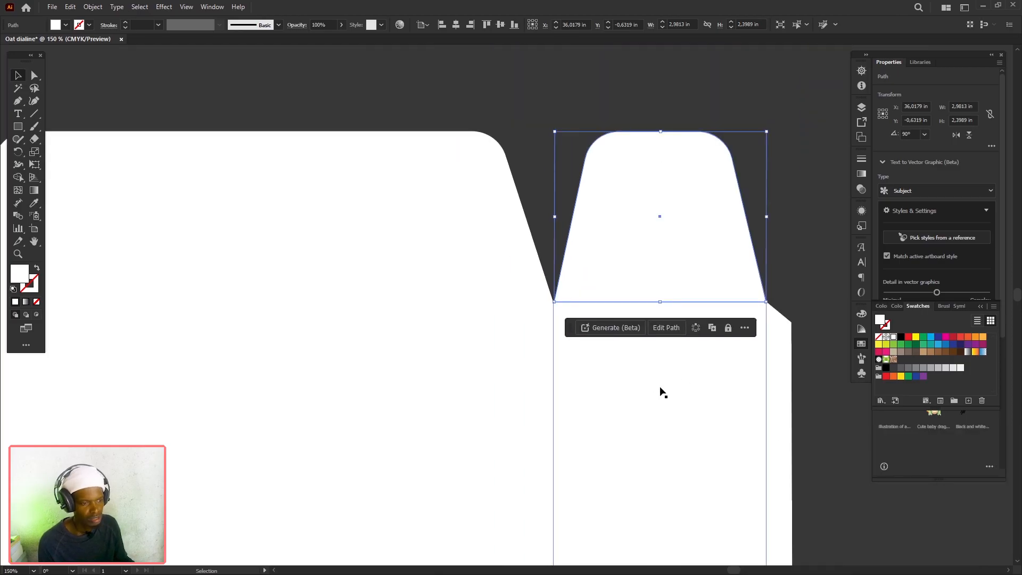
pyautogui.moveTo(660, 390); pyautogui.dragTo(589, 383)
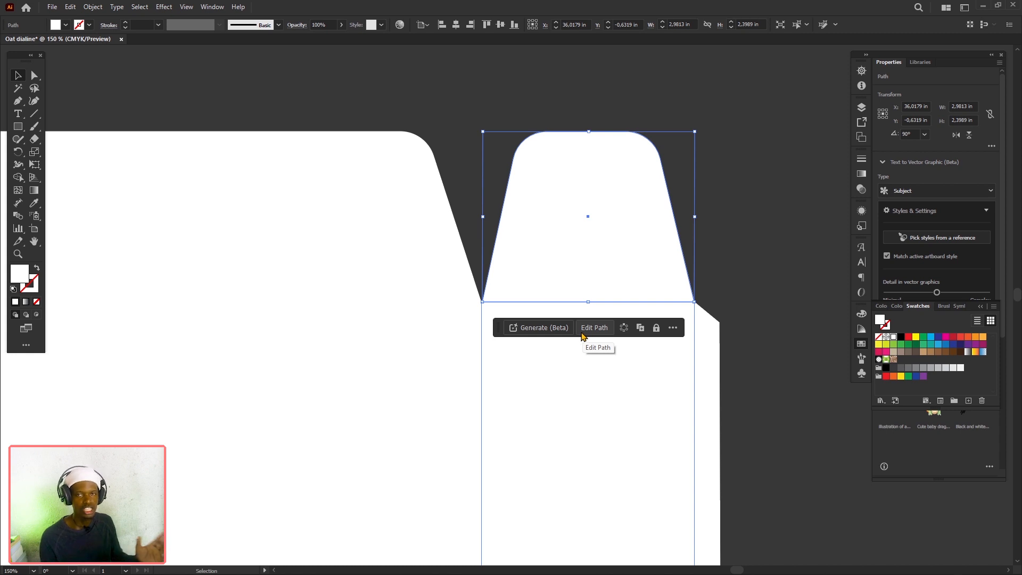
pyautogui.scroll(-1, 581, 334)
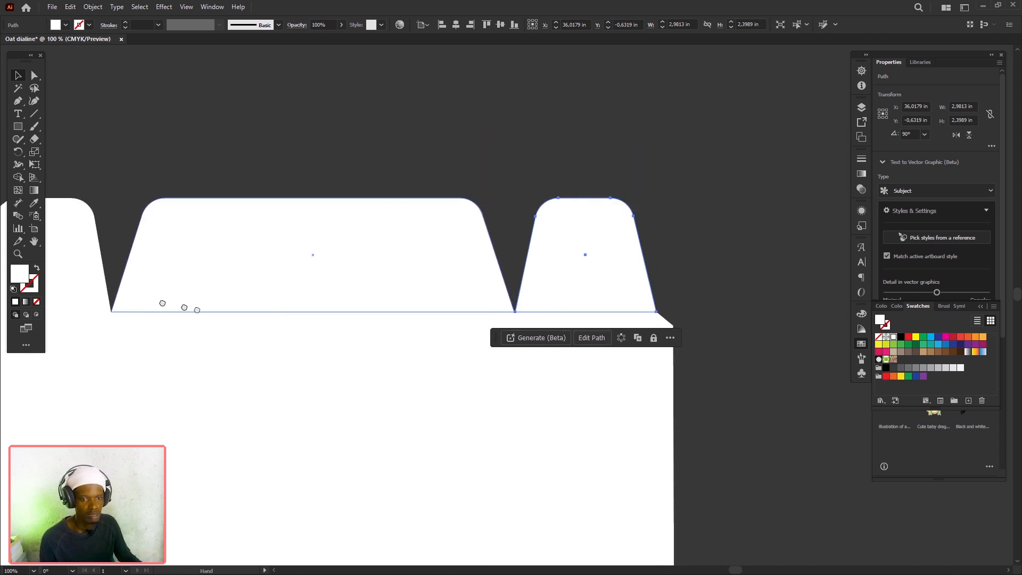
# Examine the joints between the top flaps, the panels and the glue flap along the dieline's upper edge.
pyautogui.moveTo(162, 301); pyautogui.dragTo(638, 279)
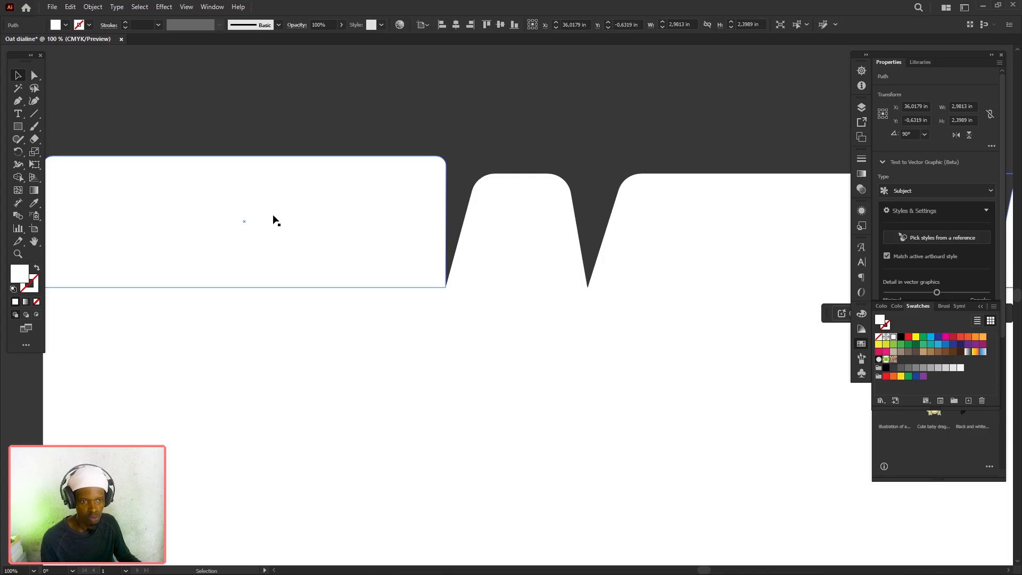
pyautogui.scroll(-1, 563, 273)
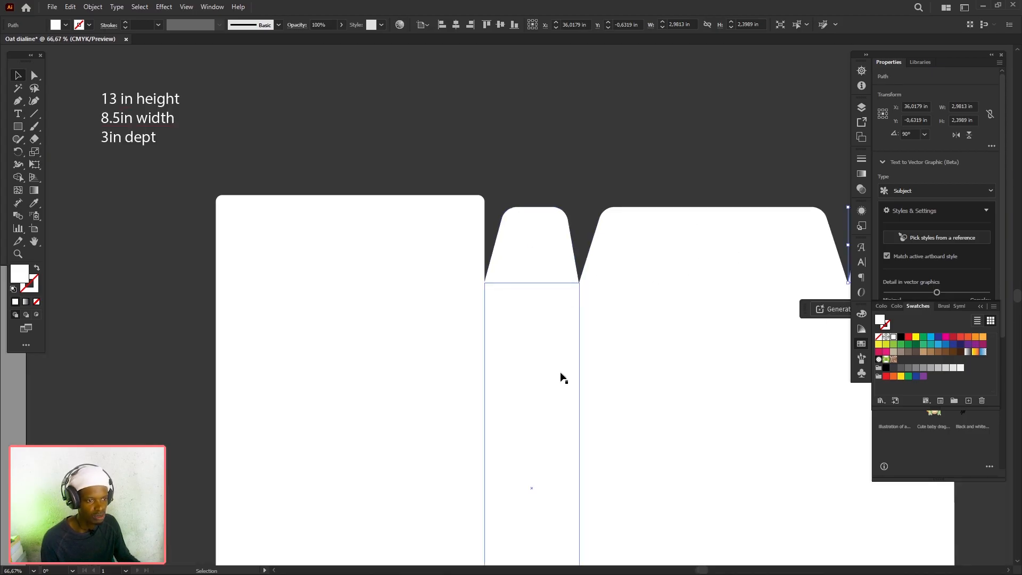
pyautogui.moveTo(558, 377); pyautogui.dragTo(486, 316)
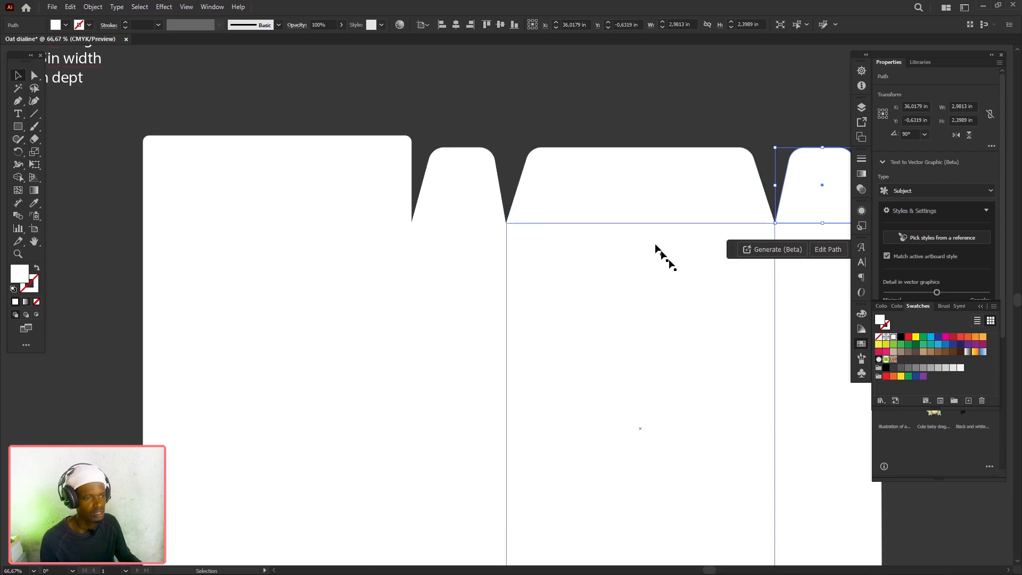
pyautogui.moveTo(680, 340); pyautogui.dragTo(582, 309)
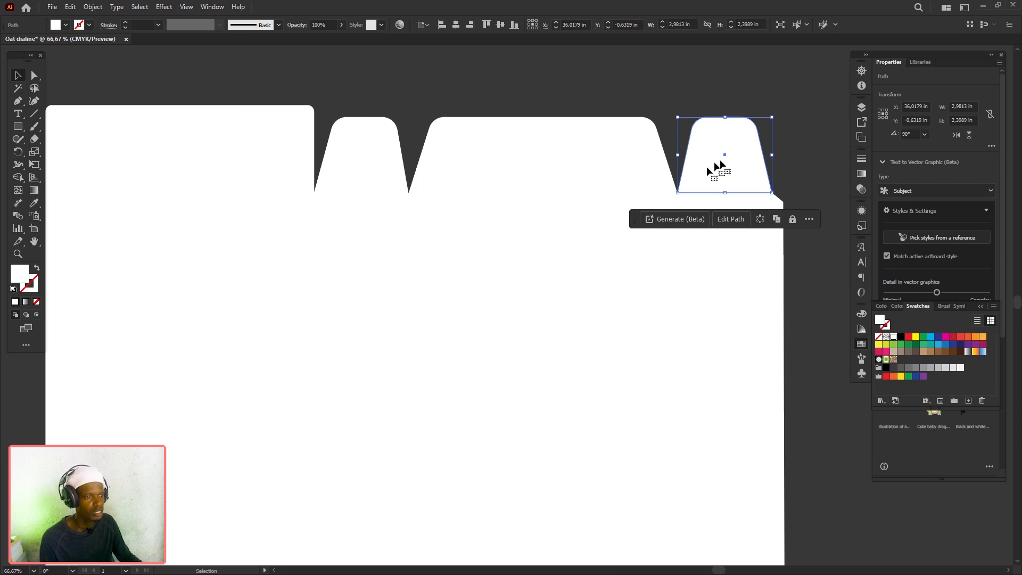
pyautogui.click(509, 144)
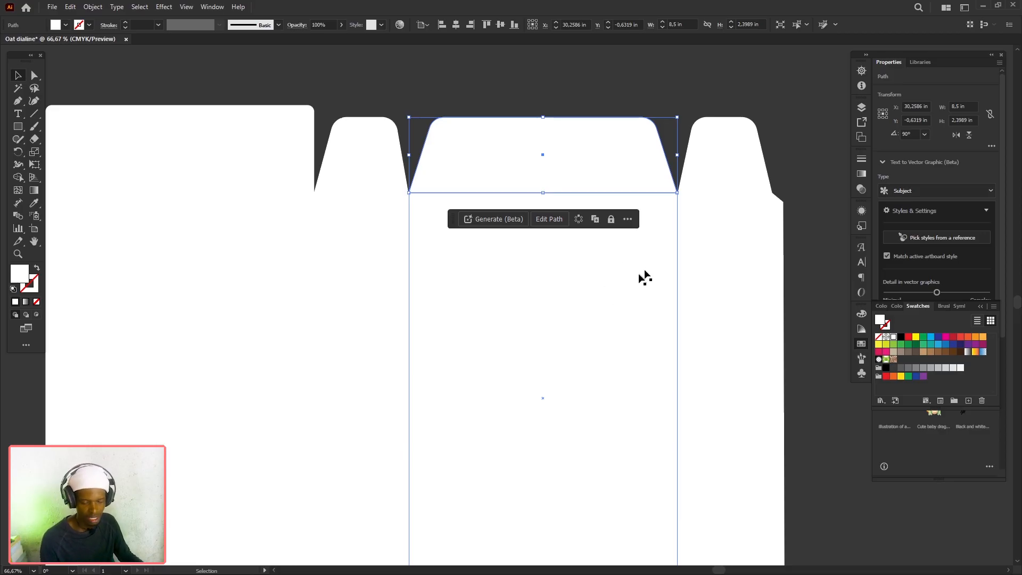
pyautogui.hotkey('ctrl', '+')
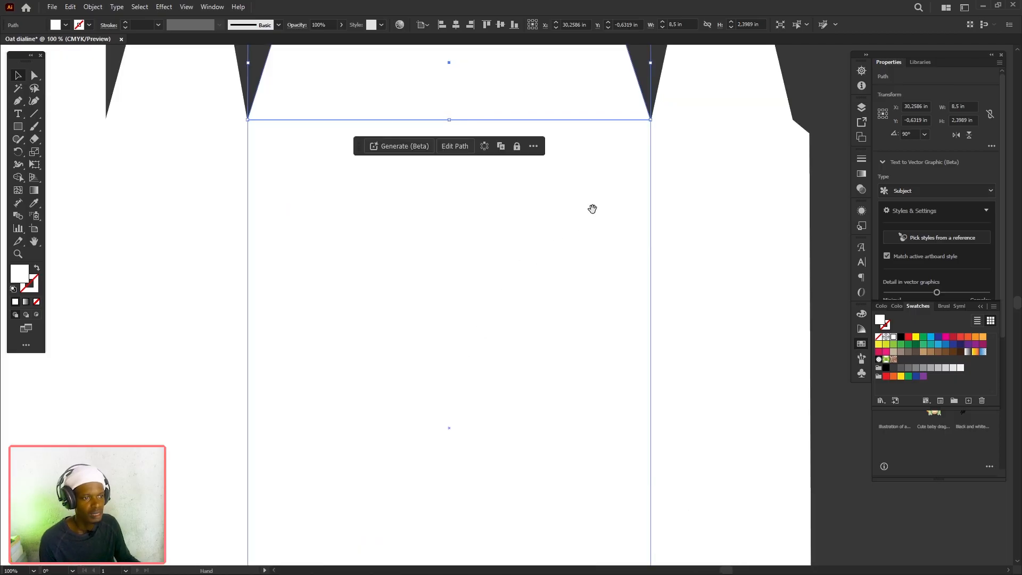
pyautogui.moveTo(592, 208); pyautogui.dragTo(559, 299)
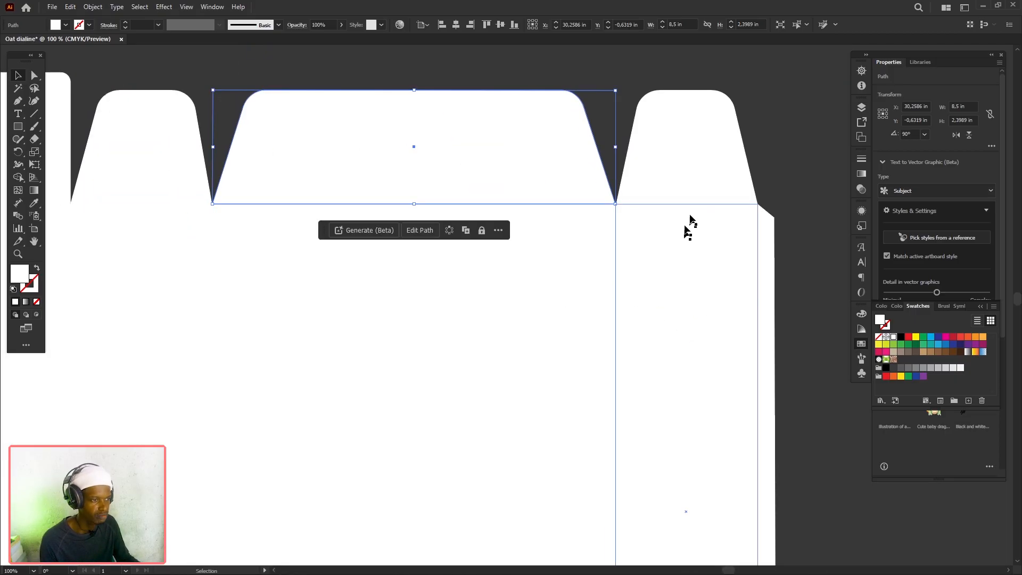
pyautogui.scroll(1, 687, 218)
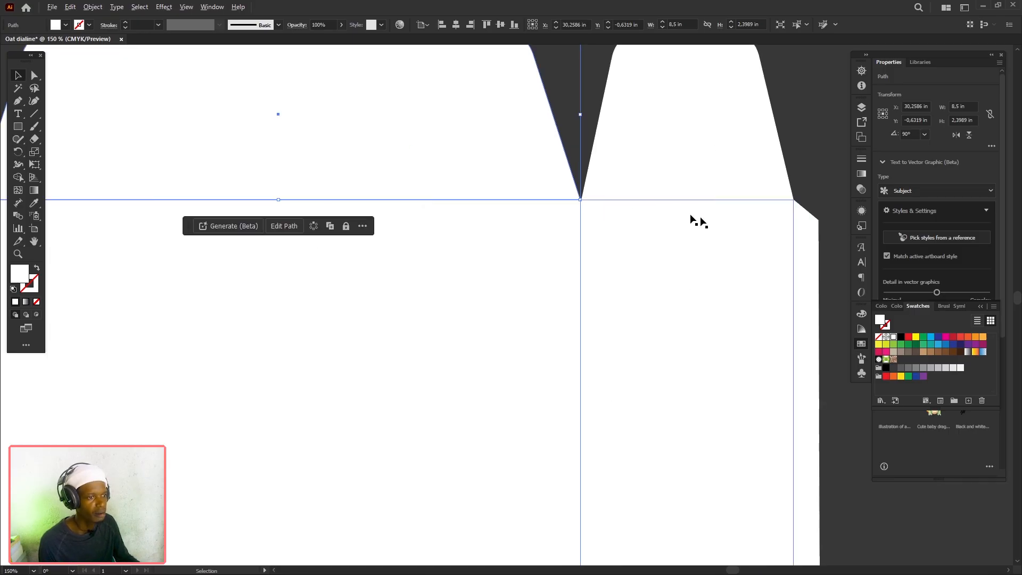
pyautogui.moveTo(745, 173); pyautogui.dragTo(525, 274)
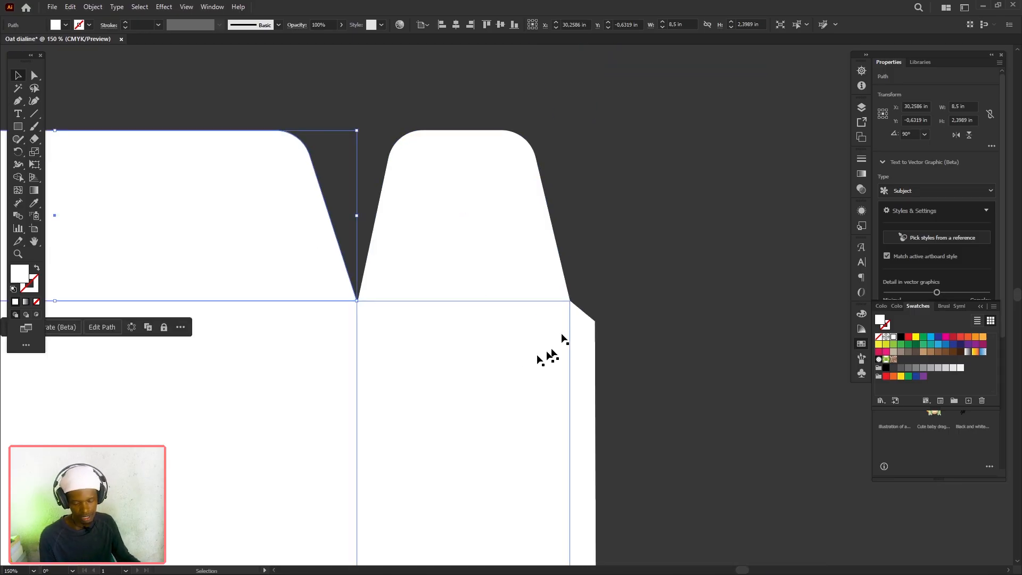
pyautogui.scroll(1, 488, 304)
# Add two anchor points partway down the outer slanted edge of the last tapered flap, beside the glue flap.
pyautogui.click(495, 141)
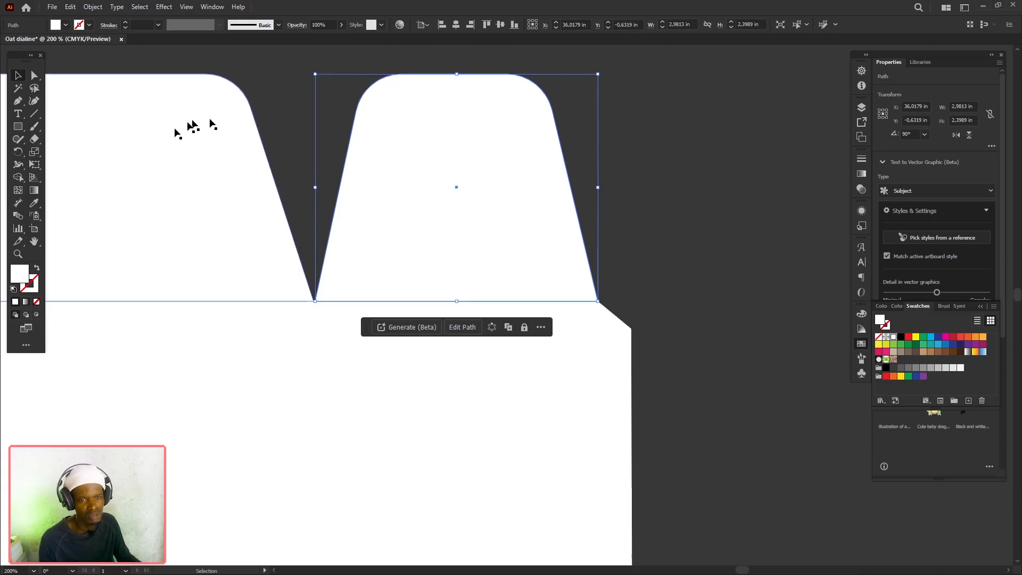
pyautogui.click(21, 107)
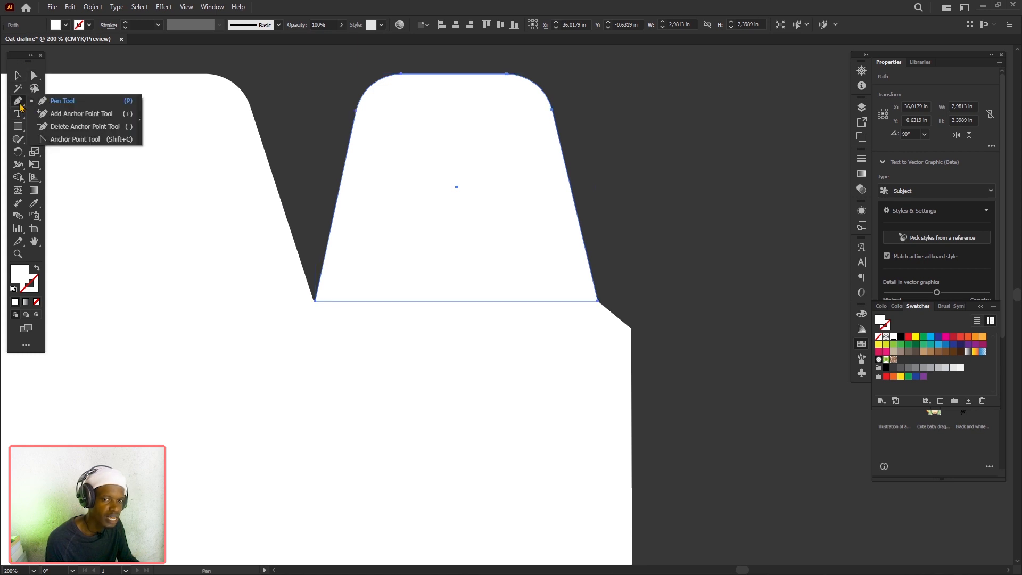
pyautogui.click(89, 118)
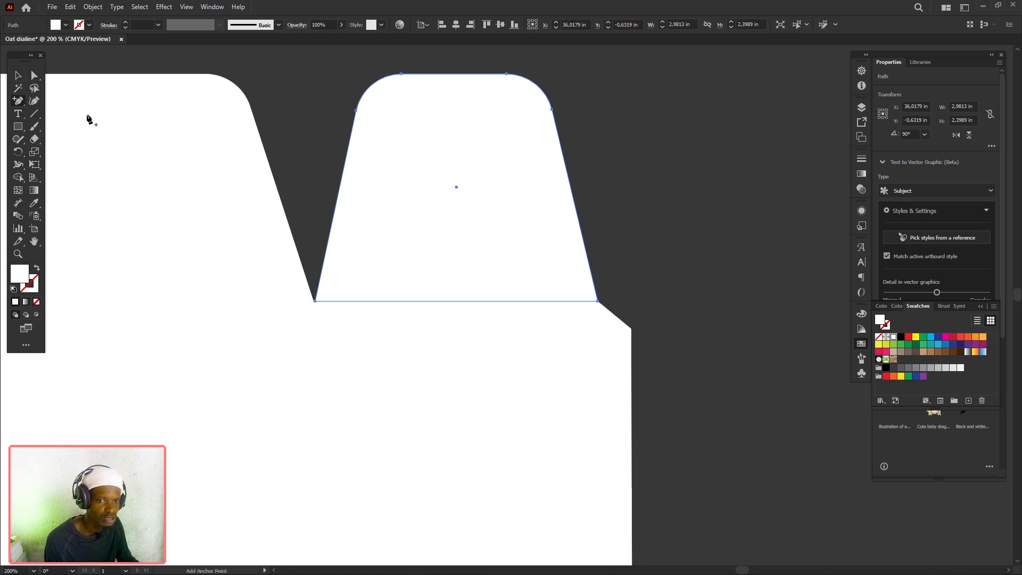
pyautogui.click(574, 204)
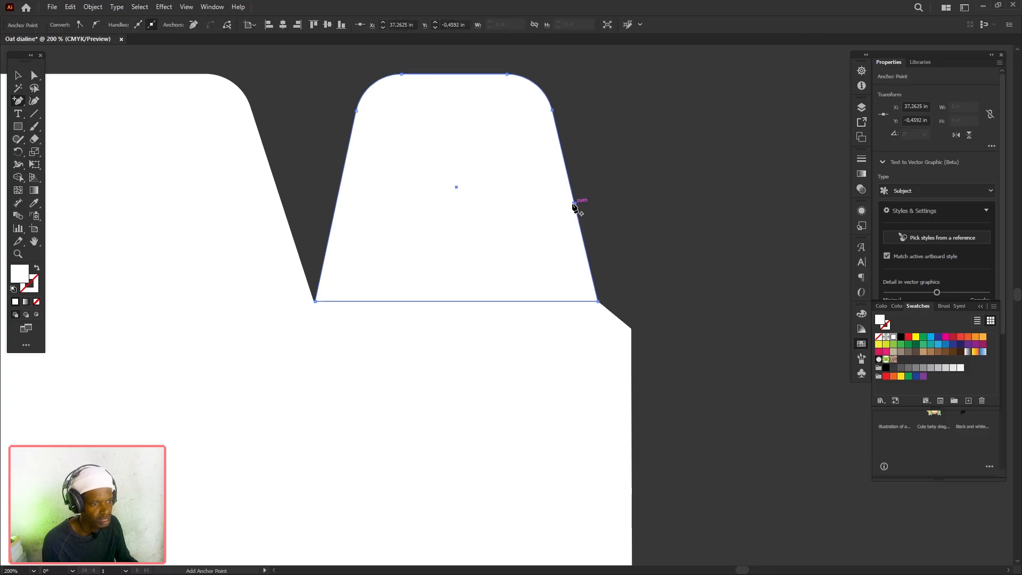
pyautogui.click(581, 231)
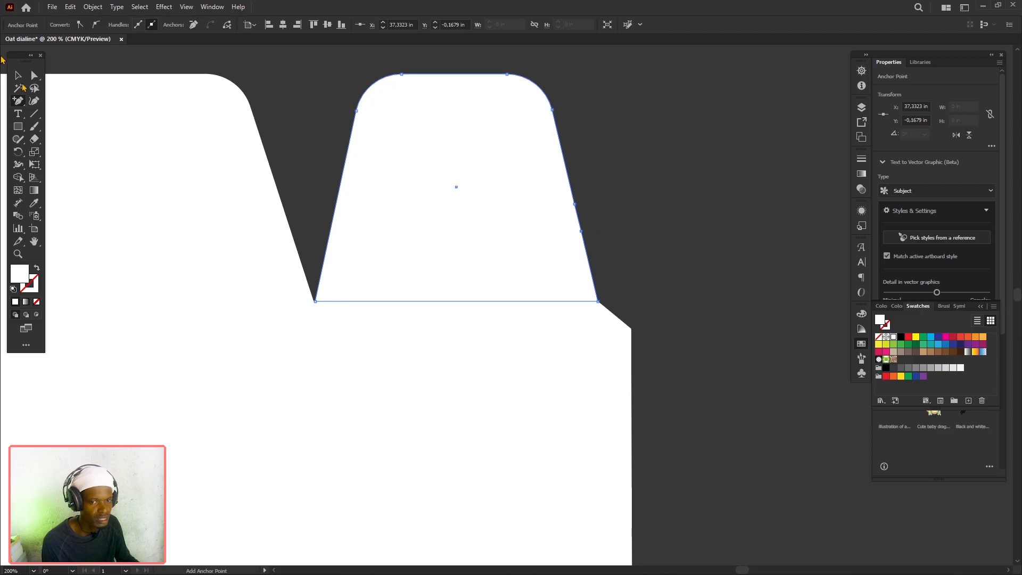
# Try moving the lower added anchor point outward, undo it, then try bending its curve handle outward and undo that.
pyautogui.click(36, 77)
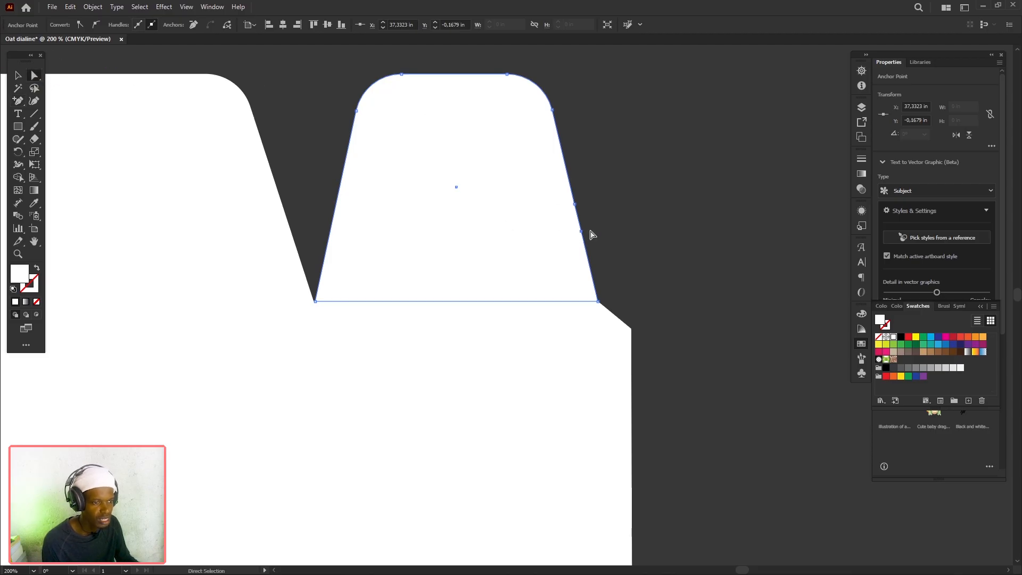
pyautogui.moveTo(582, 232); pyautogui.dragTo(592, 231)
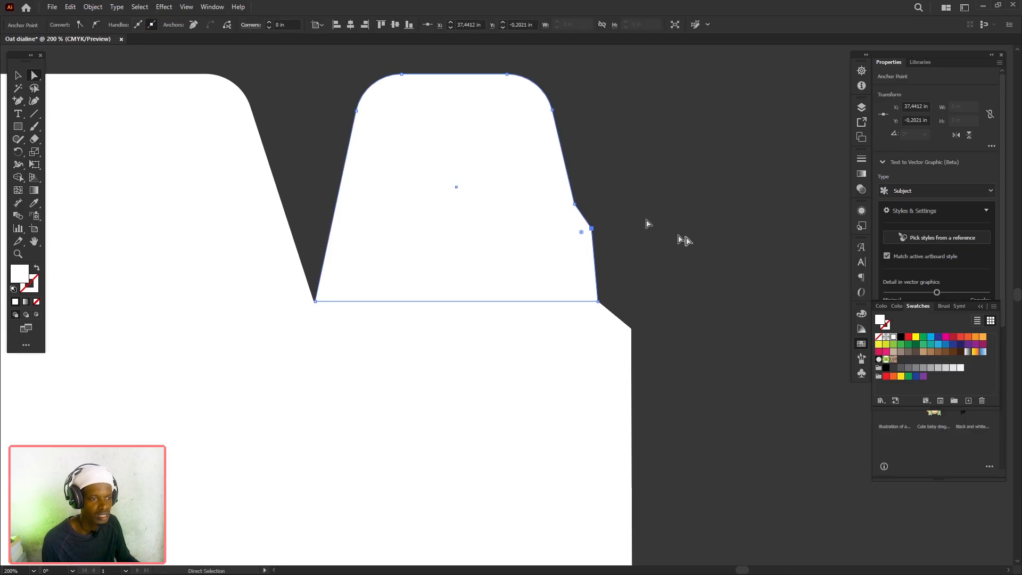
pyautogui.hotkey('ctrl', 'z')
pyautogui.hotkey('ctrl', 'z')
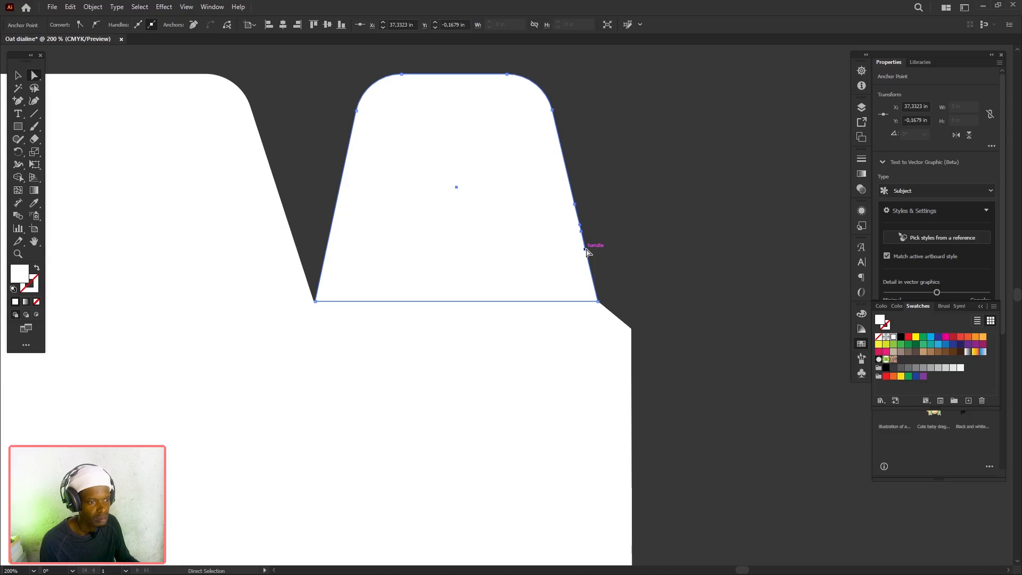
pyautogui.moveTo(586, 252); pyautogui.dragTo(595, 246)
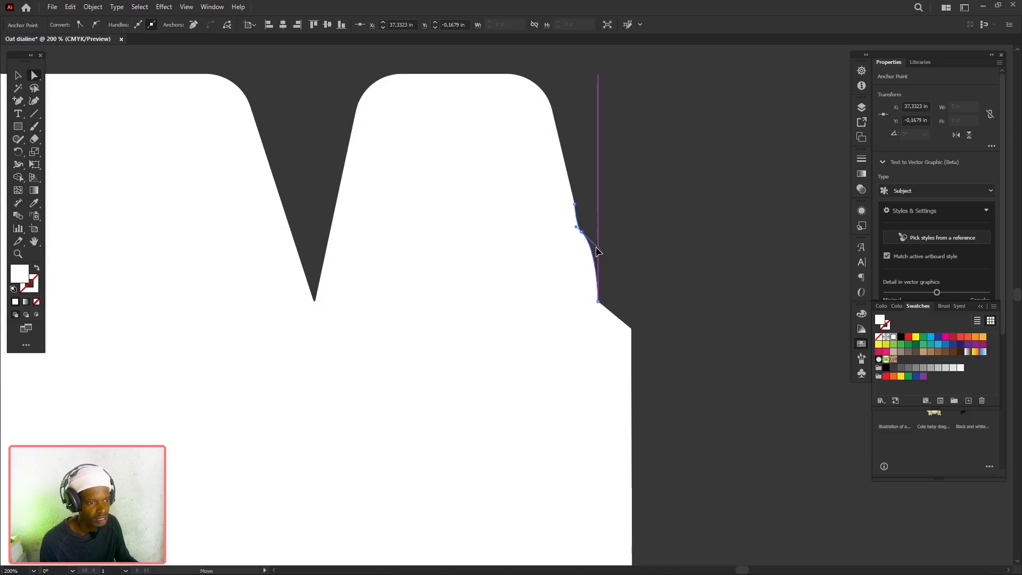
pyautogui.hotkey('ctrl', 'z')
# Move the lower added anchor point outward by about 0.11 in to form a curved shoulder on the last flap's outer edge.
pyautogui.scroll(3, 598, 250)
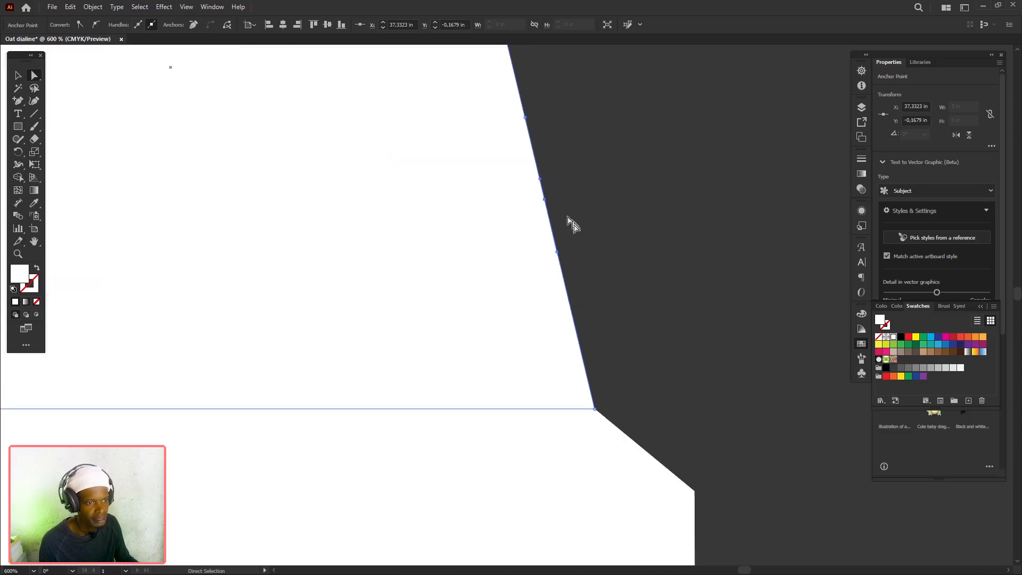
pyautogui.moveTo(548, 204); pyautogui.dragTo(577, 195)
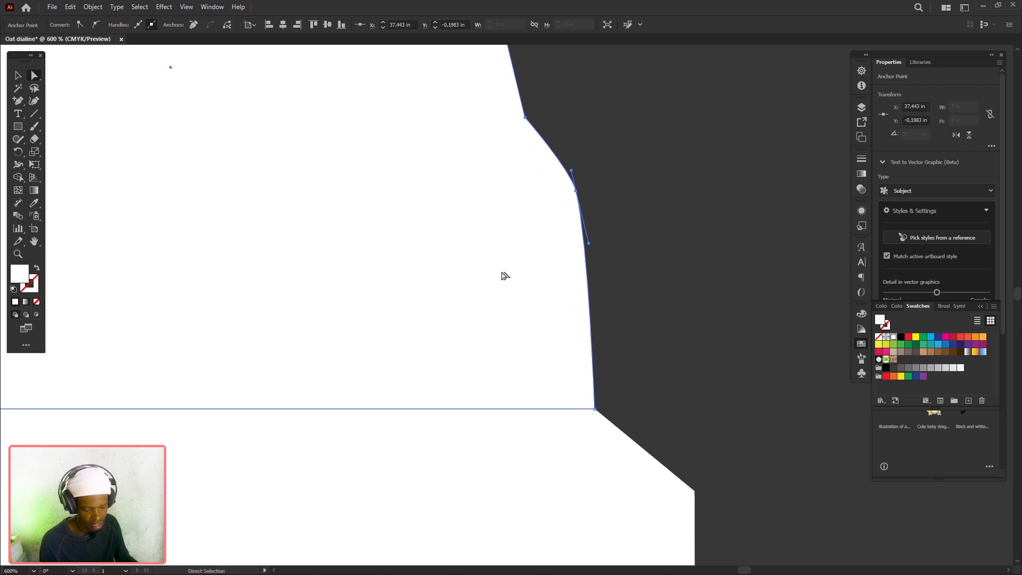
pyautogui.scroll(-2, 564, 198)
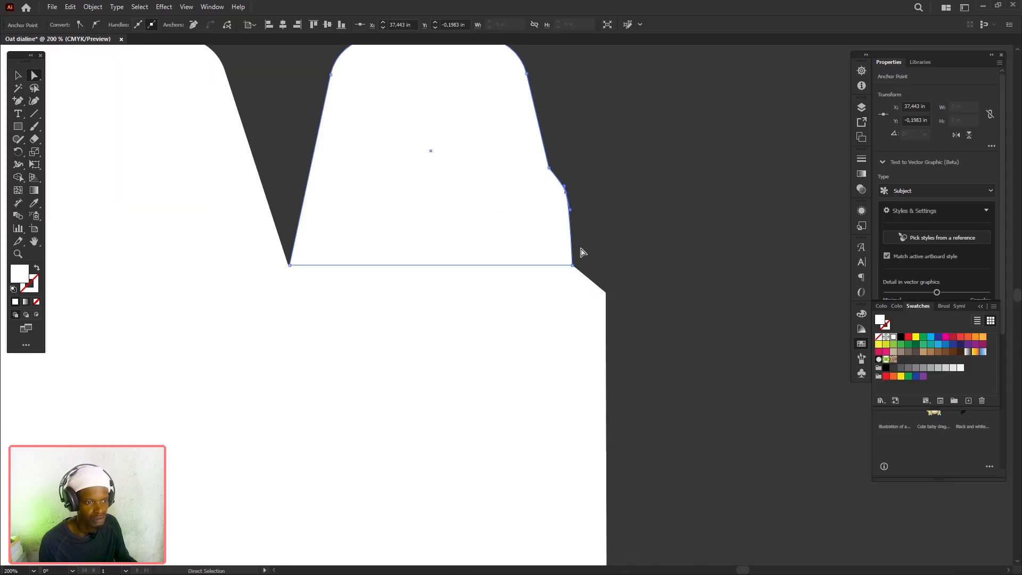
pyautogui.scroll(2, 582, 251)
pyautogui.click(671, 233)
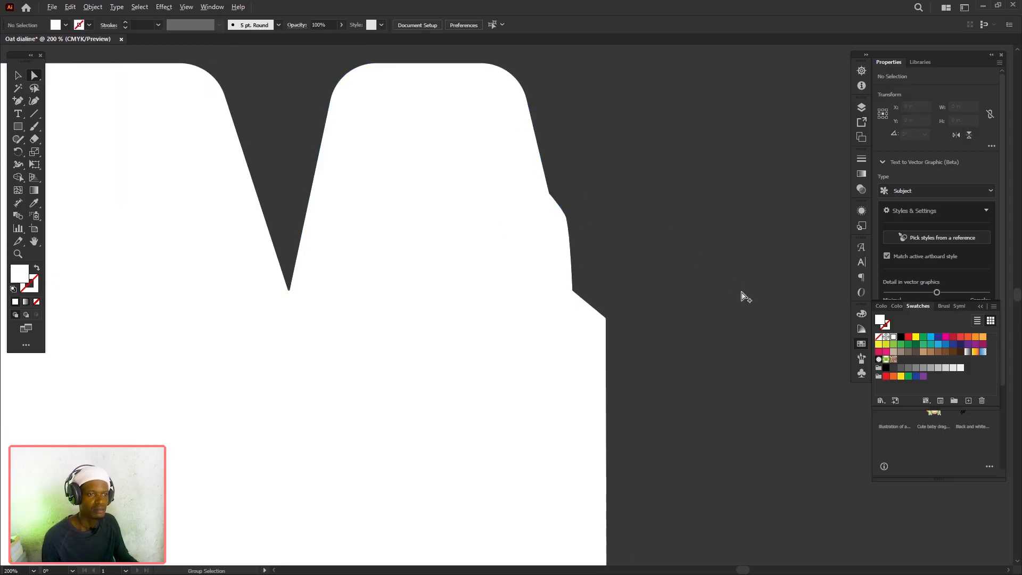
# Compare the flap edges and undo the curved shoulder on the last tapered flap.
pyautogui.scroll(-1, 742, 293)
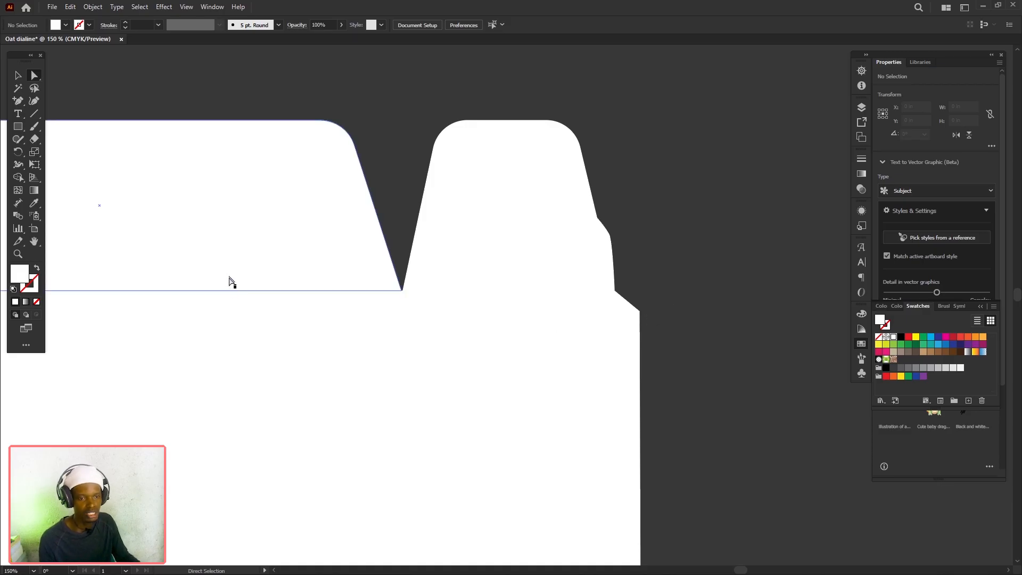
pyautogui.press('space')
pyautogui.moveTo(226, 284); pyautogui.dragTo(496, 286)
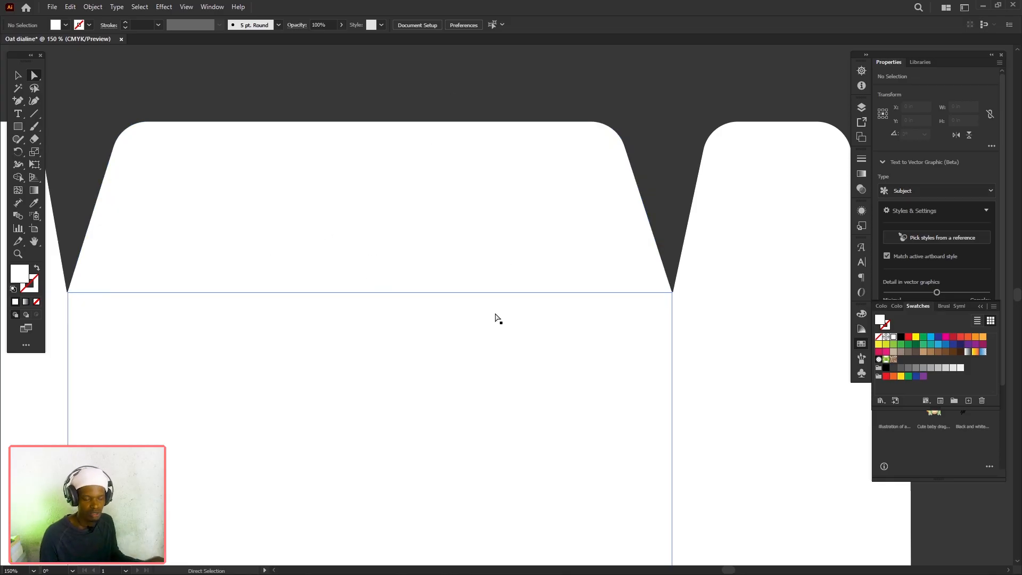
pyautogui.press('space')
pyautogui.moveTo(714, 397); pyautogui.dragTo(394, 361)
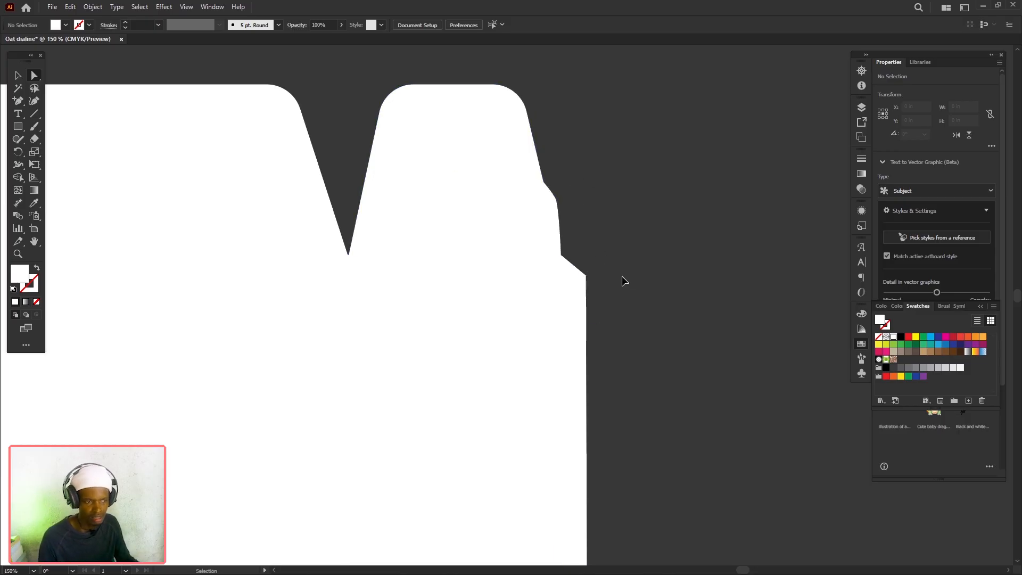
pyautogui.hotkey('ctrl', 'z')
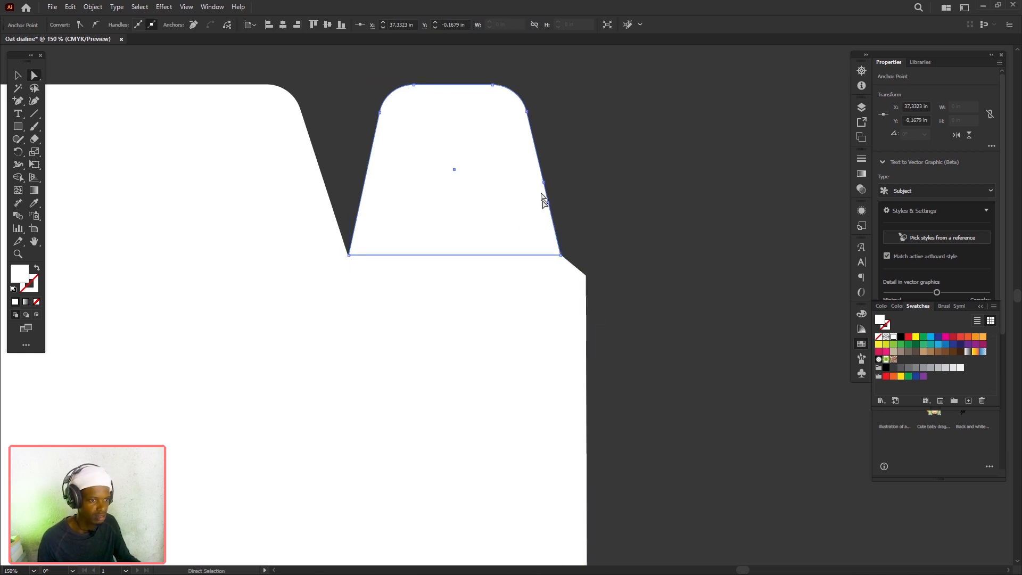
pyautogui.keyDown('ctrl'); pyautogui.click(537, 190); pyautogui.keyUp('ctrl')
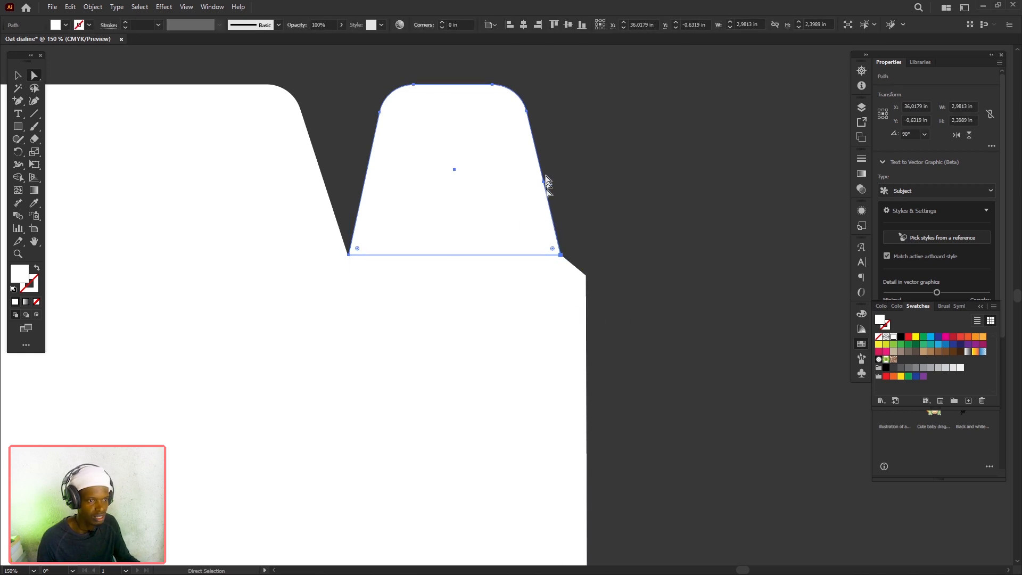
# Fill all four top flaps together with the light grey D3D3D3.
pyautogui.scroll(-2, 437, 323)
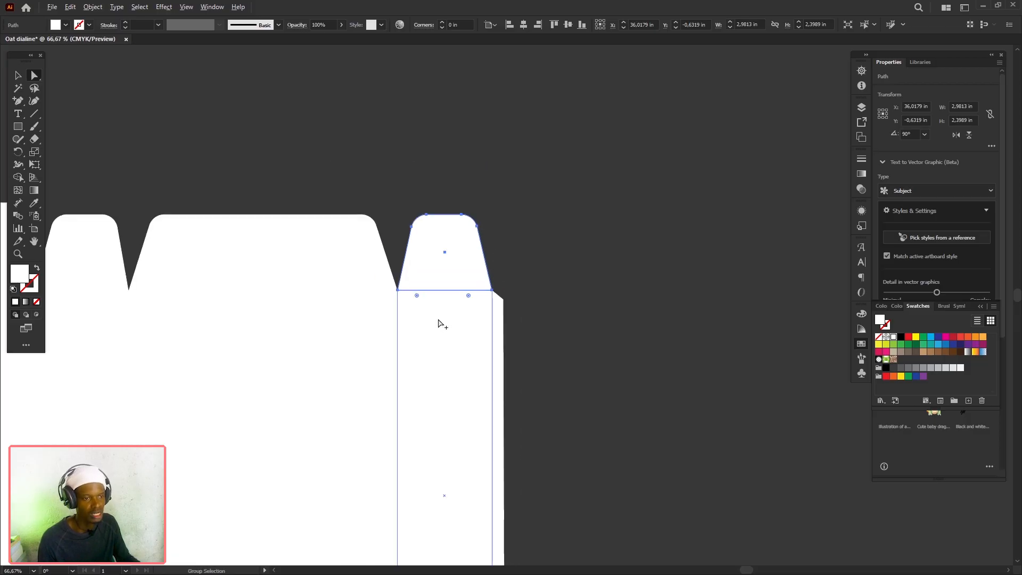
pyautogui.scroll(-2, 384, 382)
pyautogui.moveTo(331, 336); pyautogui.dragTo(622, 253)
pyautogui.scroll(1, 613, 293)
pyautogui.scroll(-1, 514, 265)
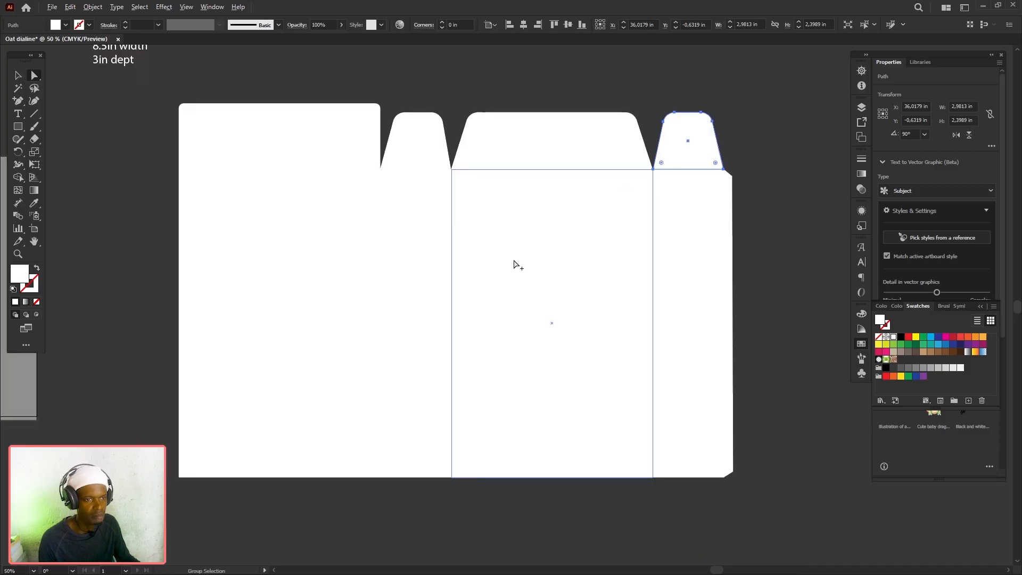
pyautogui.scroll(1, 437, 261)
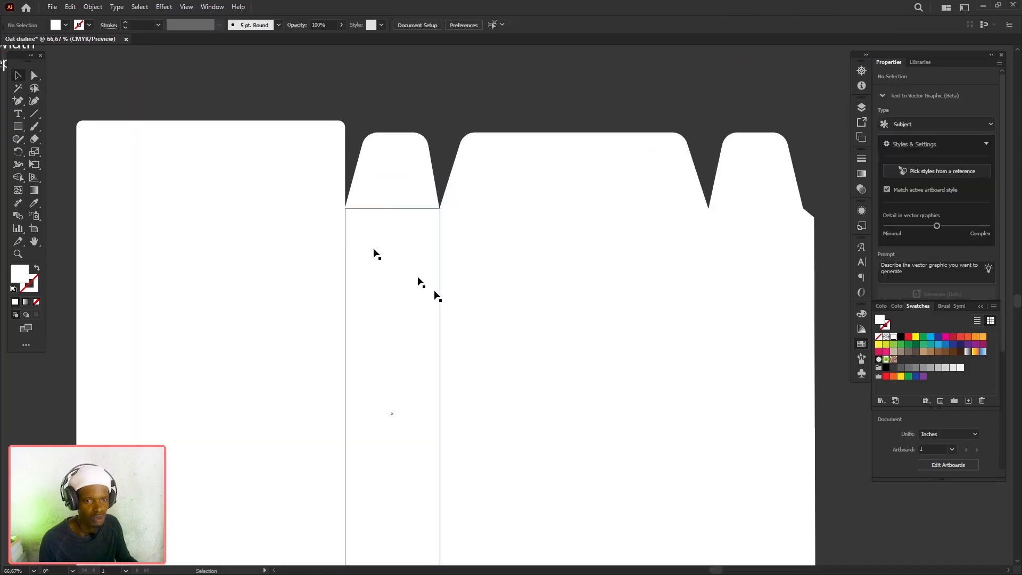
pyautogui.press('v')
pyautogui.moveTo(59, 105); pyautogui.dragTo(805, 187)
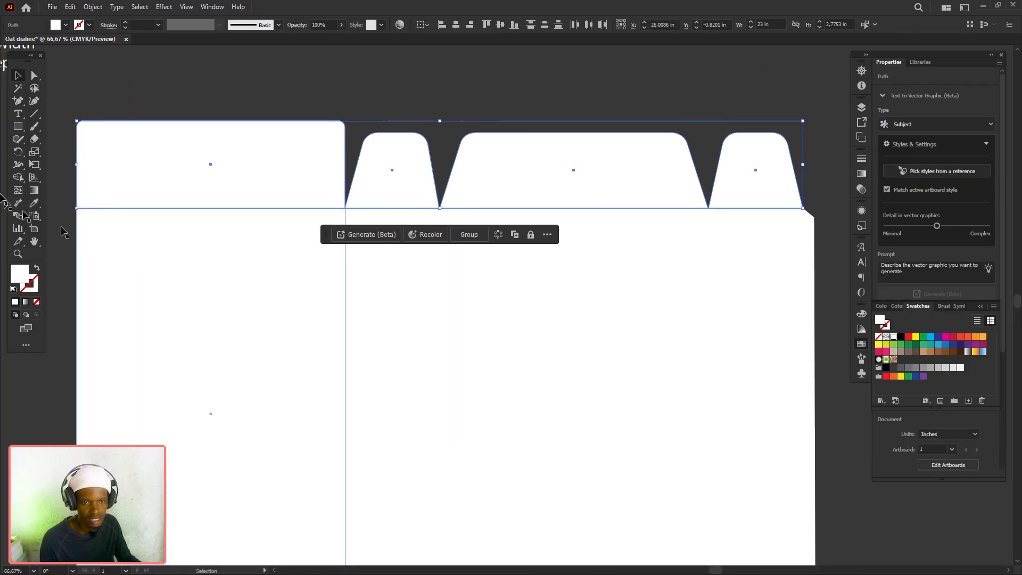
pyautogui.doubleClick(17, 280)
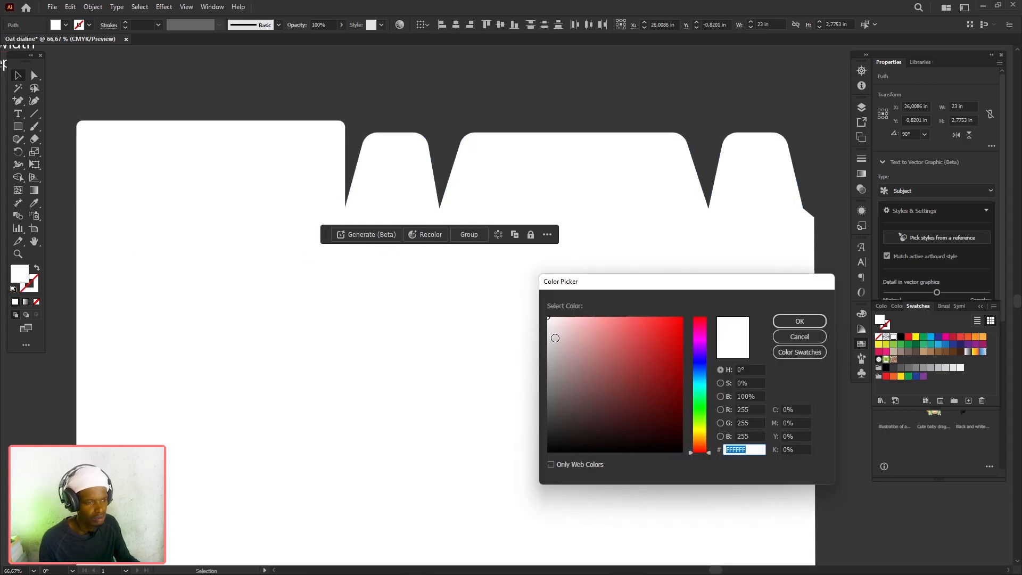
pyautogui.click(546, 339)
pyautogui.click(800, 321)
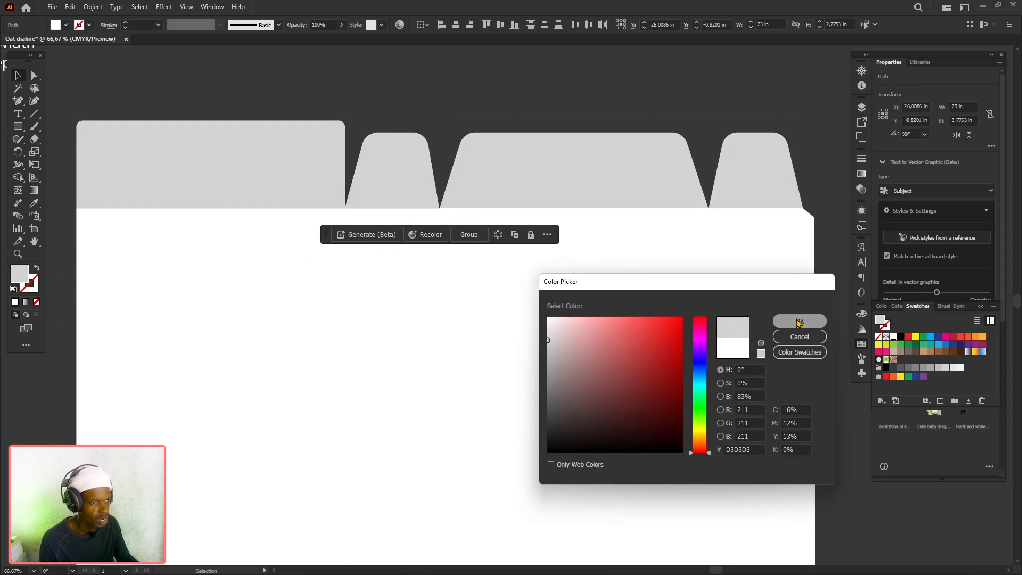
pyautogui.scroll(-3, 500, 180)
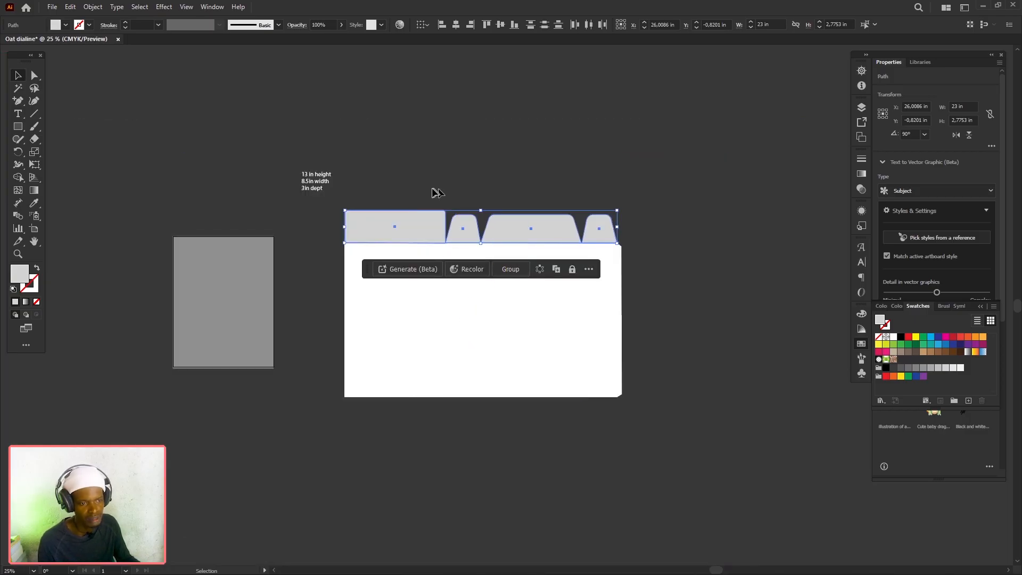
pyautogui.scroll(3, 484, 314)
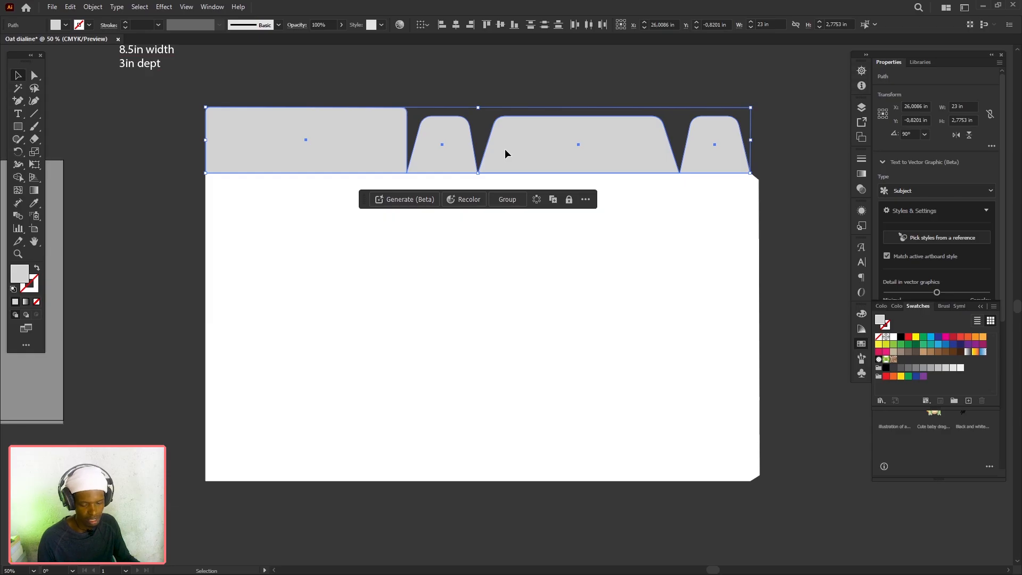
# Duplicate the four top flaps and place the copies directly below the lower edge of the box panels.
pyautogui.moveTo(505, 150); pyautogui.dragTo(514, 453)
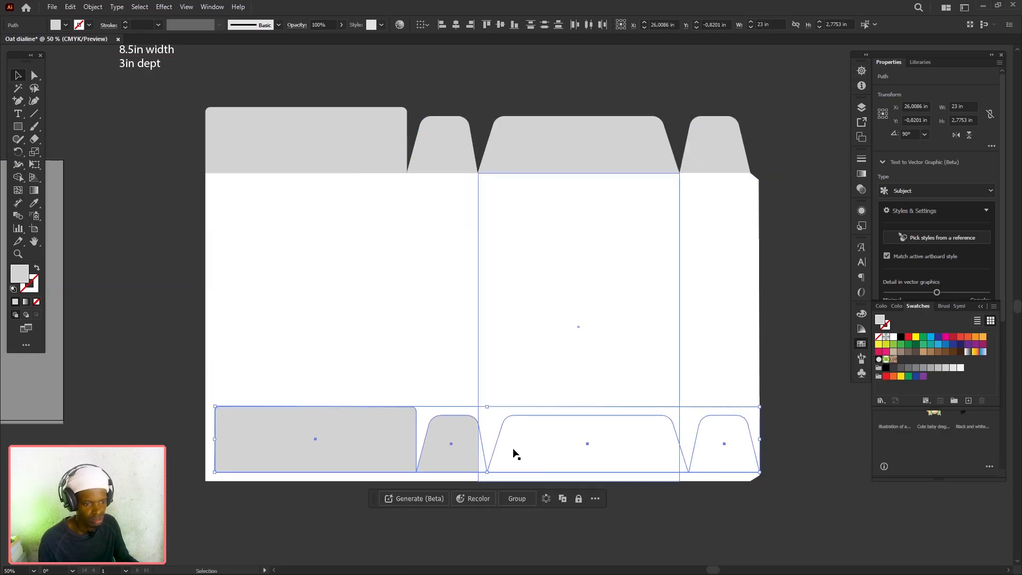
pyautogui.hotkey('ctrl', 'z')
pyautogui.moveTo(200, 77); pyautogui.dragTo(756, 157)
pyautogui.moveTo(535, 157); pyautogui.dragTo(531, 526)
# Reflect the copied flaps across the horizontal axis so their tapered ends point down.
pyautogui.rightClick(530, 519)
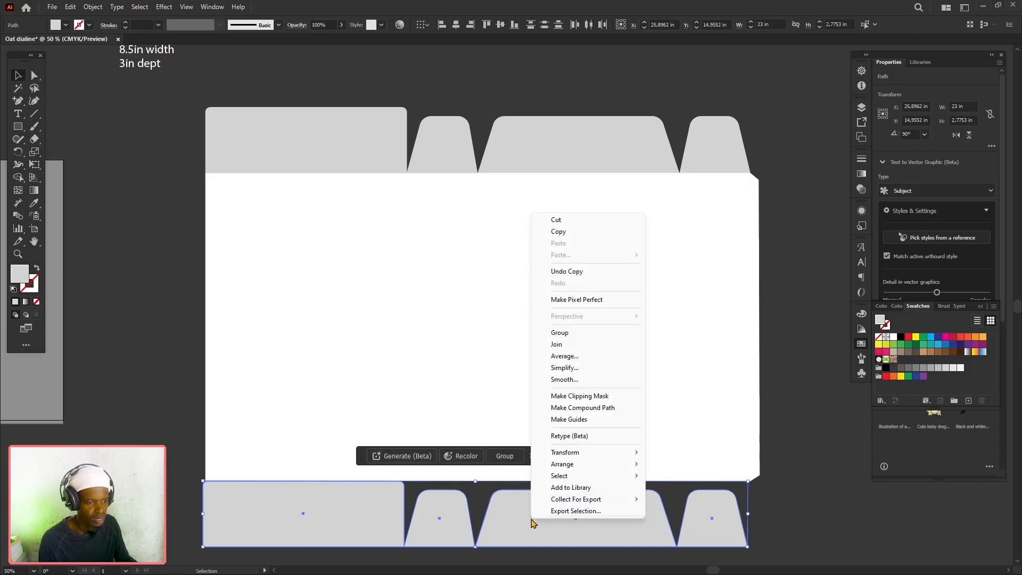
pyautogui.moveTo(598, 452)
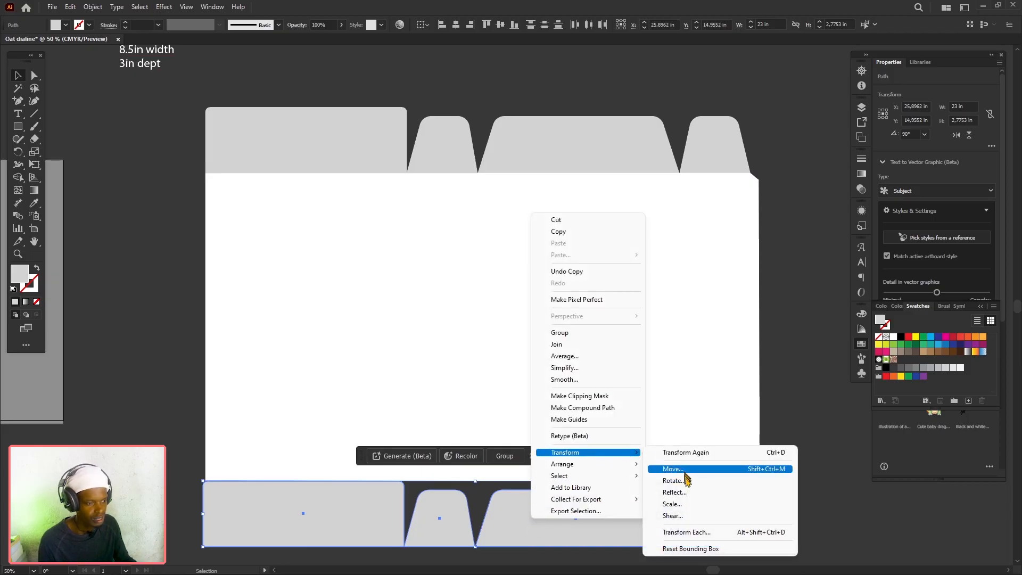
pyautogui.click(689, 493)
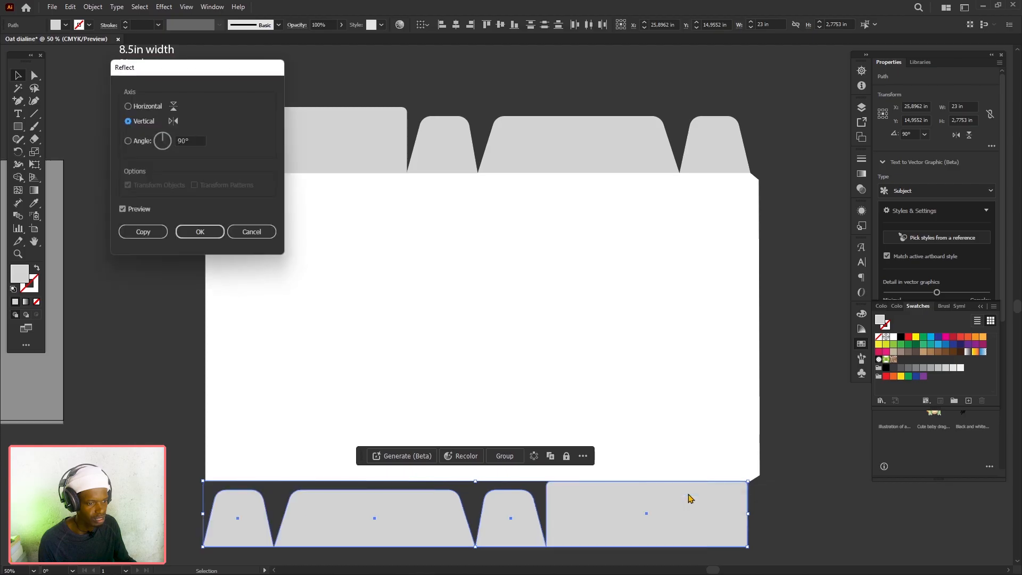
pyautogui.click(174, 107)
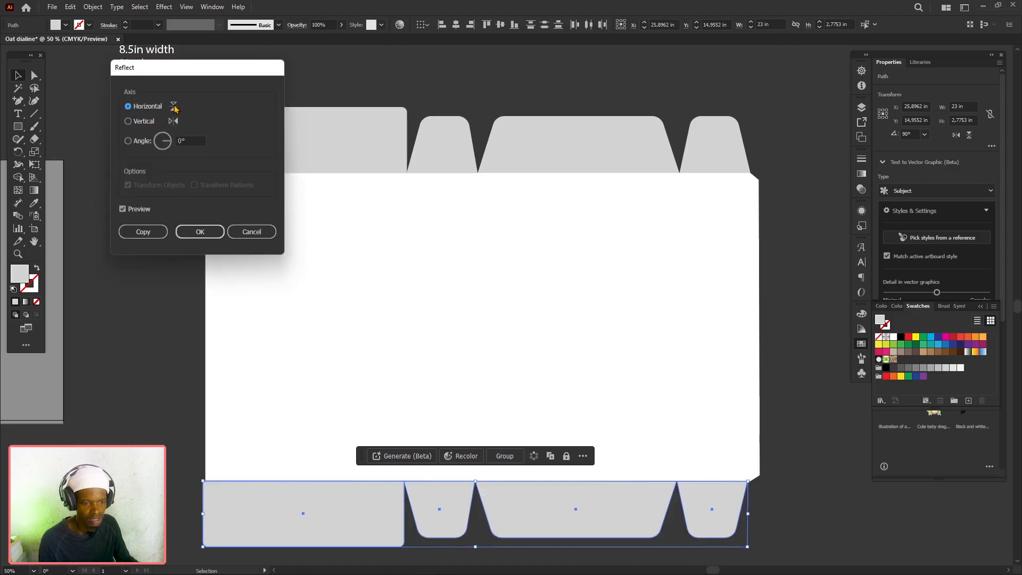
pyautogui.click(199, 232)
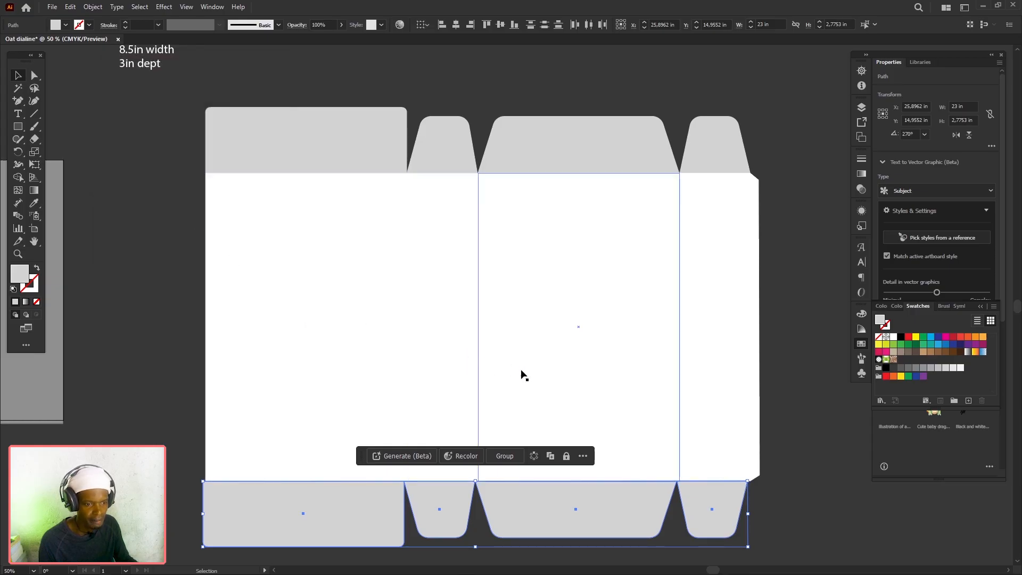
# Shift the bottom flaps sideways to line up with the panels' outer edges, at X 26.0086 in, and check the first flap's corner.
pyautogui.scroll(-3, 520, 377)
pyautogui.scroll(1, 442, 376)
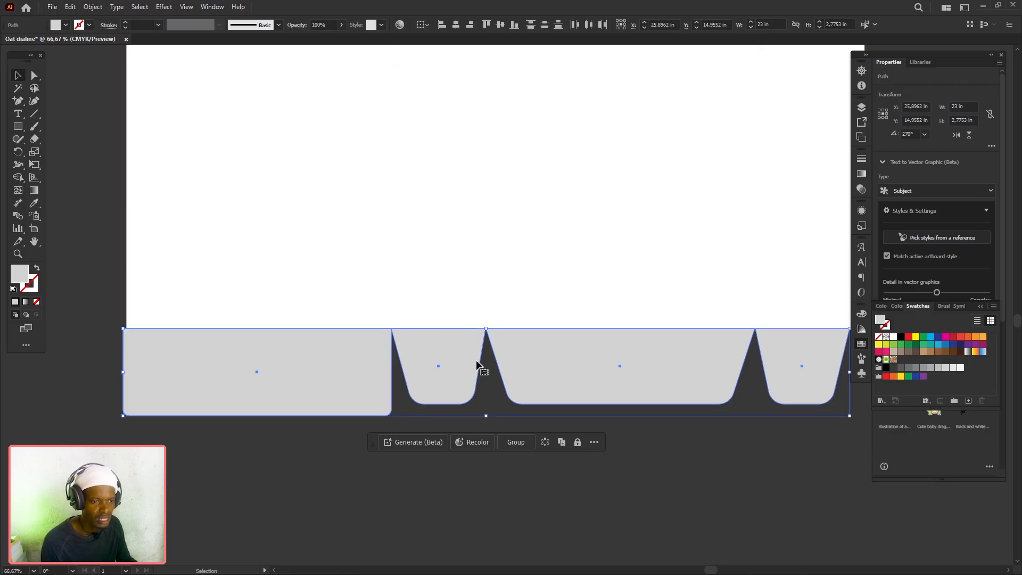
pyautogui.moveTo(464, 367); pyautogui.dragTo(468, 360)
pyautogui.moveTo(666, 330)
pyautogui.mouseDown()
pyautogui.moveTo(583, 333)
pyautogui.moveTo(660, 332)
pyautogui.mouseUp()
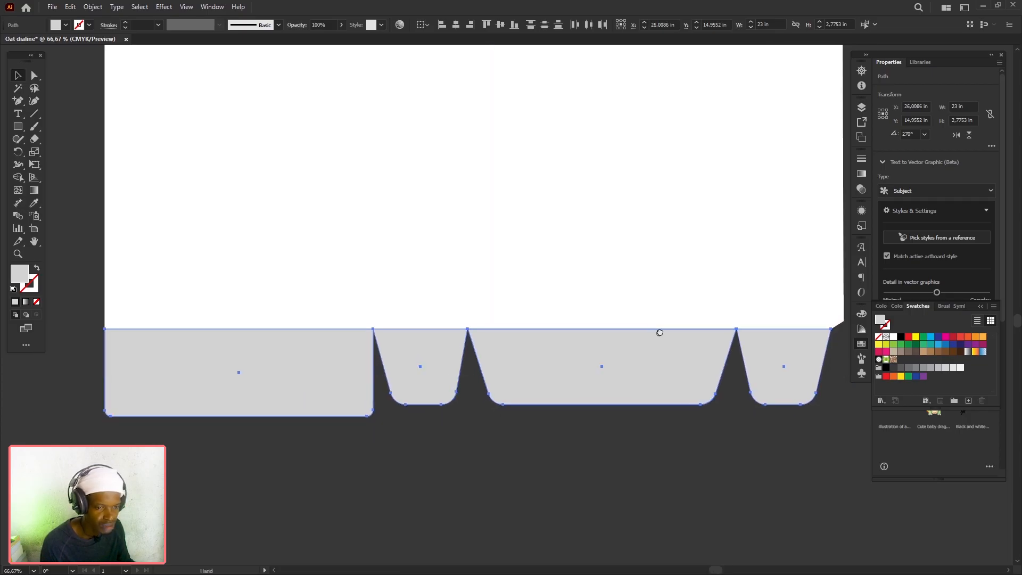
pyautogui.scroll(3, 137, 358)
pyautogui.moveTo(104, 360); pyautogui.dragTo(464, 360)
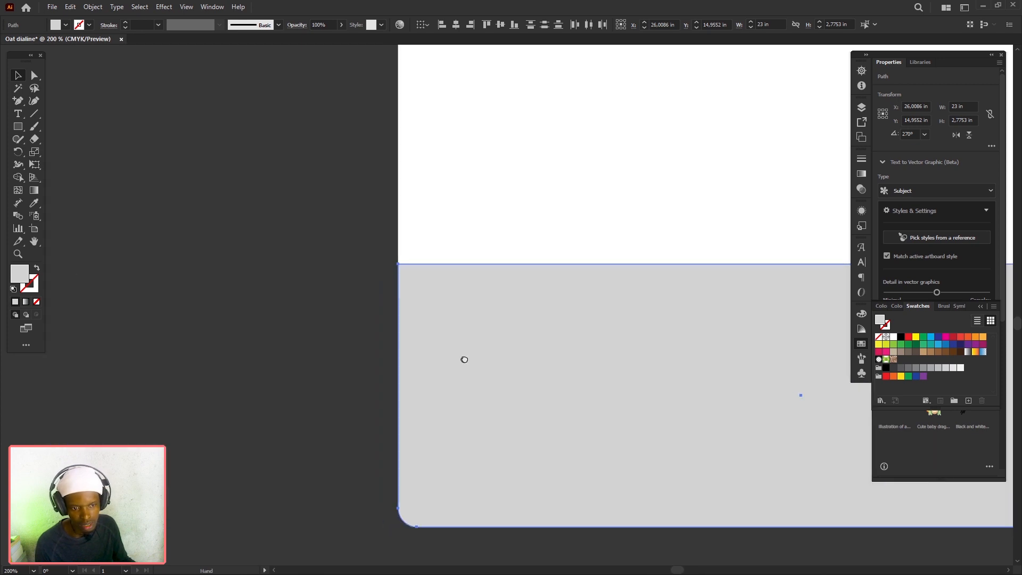
pyautogui.scroll(1, 383, 288)
pyautogui.click(356, 316)
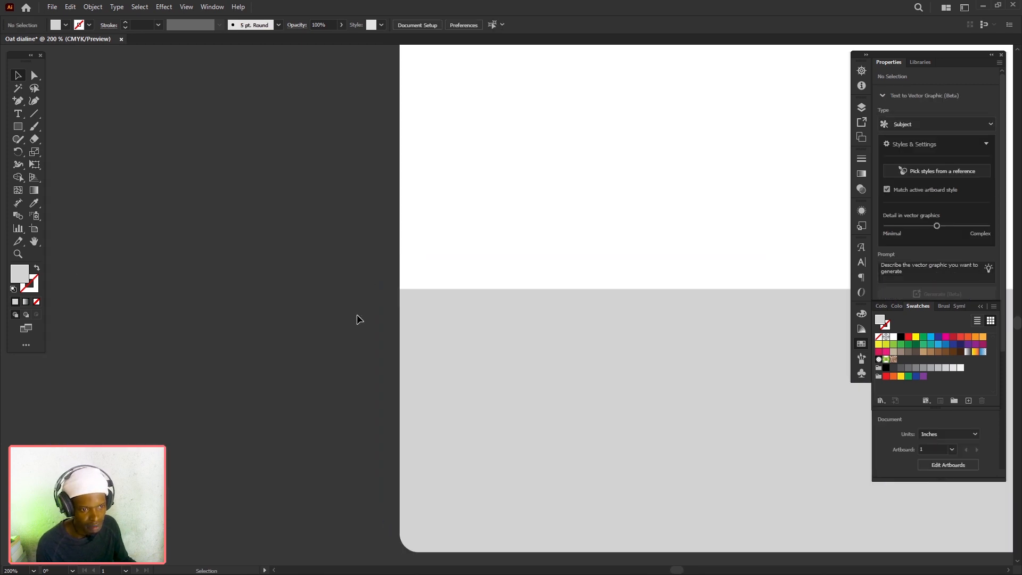
# Remove the fill from all panels and flaps and give them a yellow 1 pt stroke.
pyautogui.scroll(-5, 589, 326)
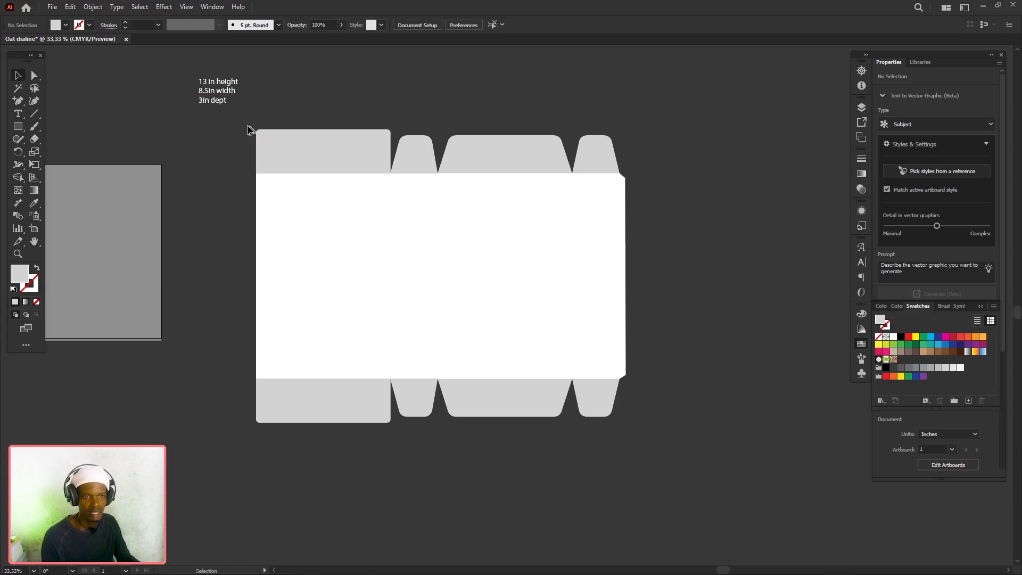
pyautogui.moveTo(239, 121); pyautogui.dragTo(647, 407)
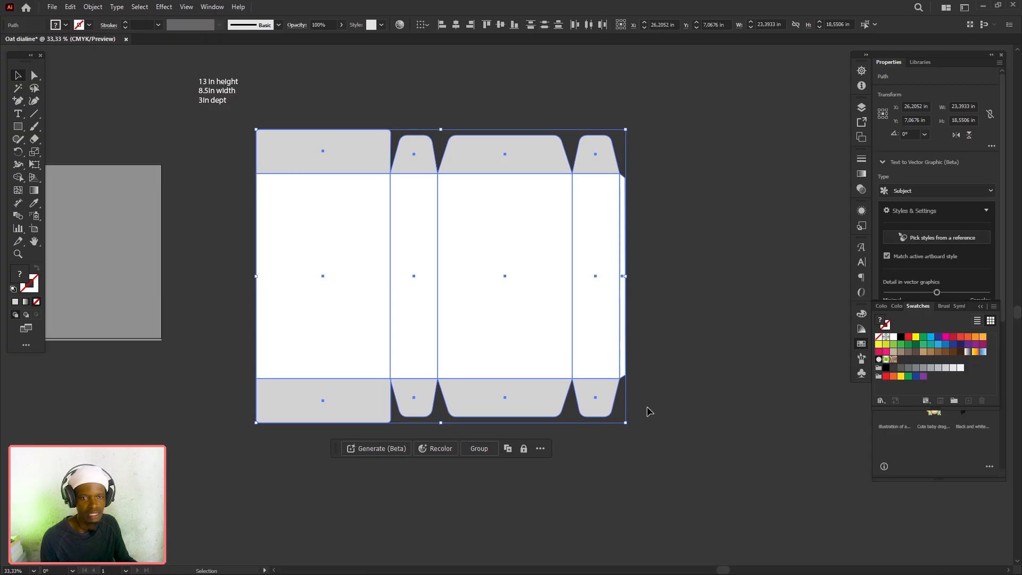
pyautogui.click(67, 25)
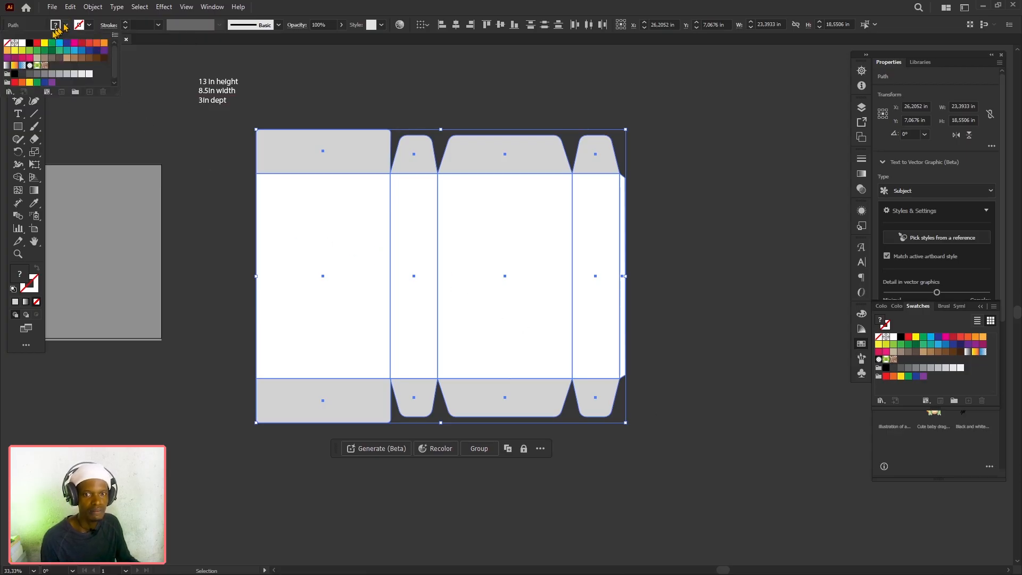
pyautogui.click(8, 43)
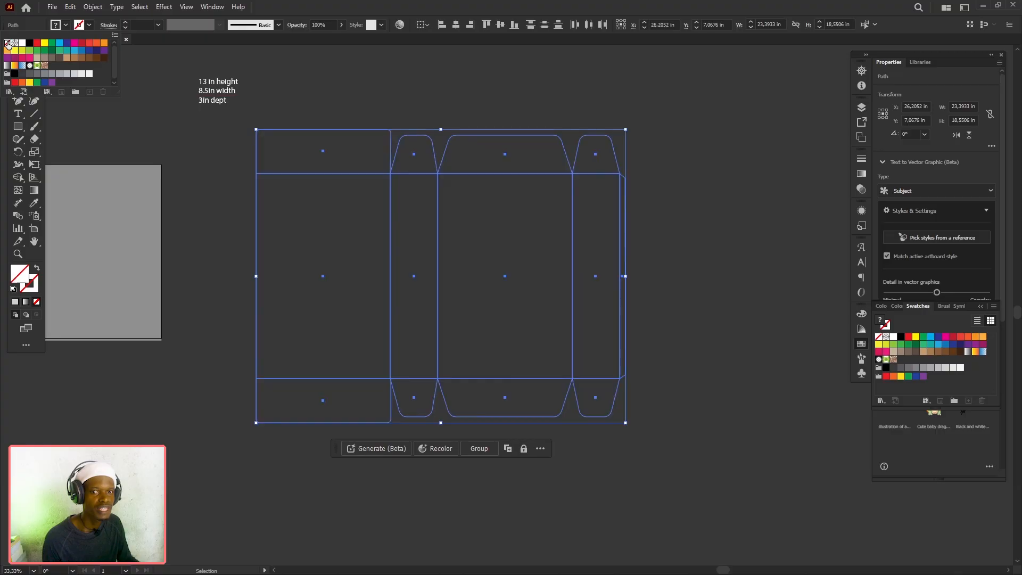
pyautogui.click(87, 25)
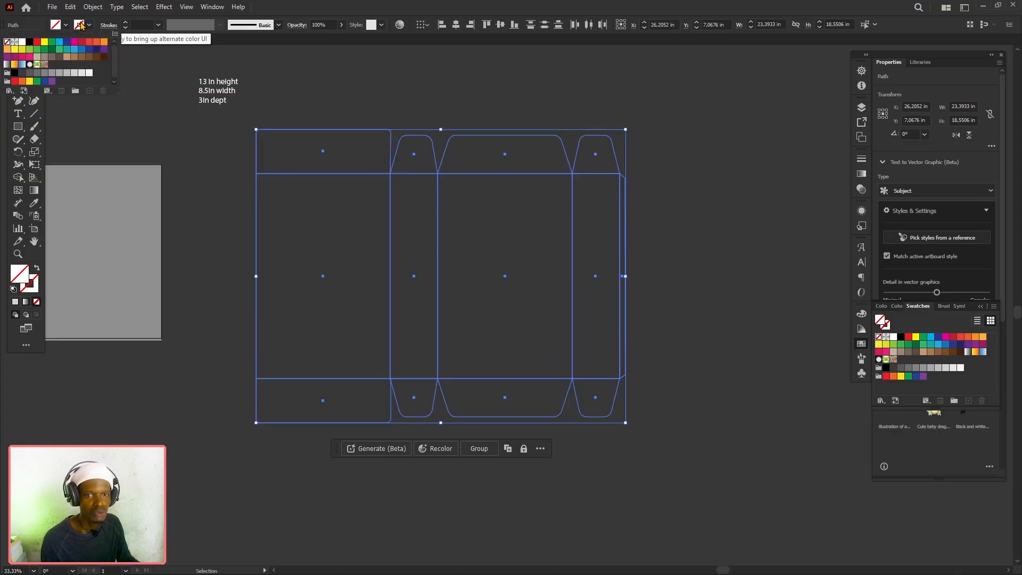
pyautogui.click(45, 42)
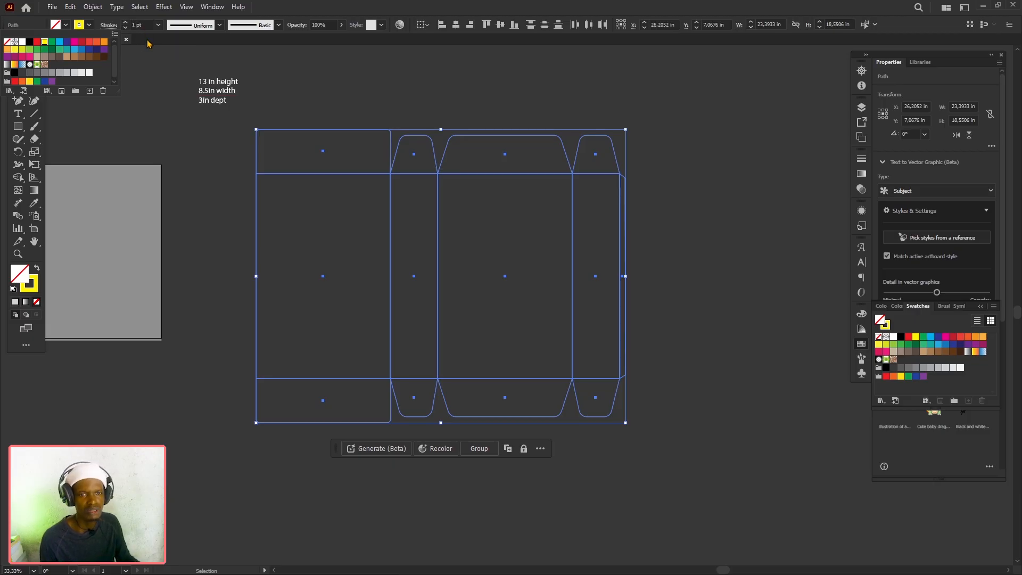
pyautogui.click(525, 113)
pyautogui.click(658, 209)
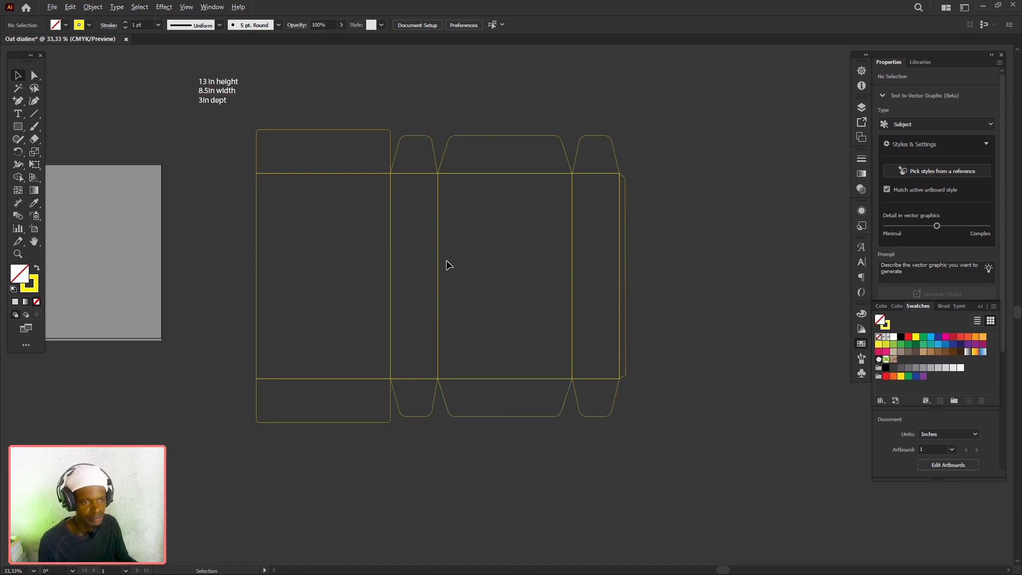
# Draw an inset rectangle about 8.13 in wide and 18.16 in high inside the first panel and its two flaps.
pyautogui.scroll(1, 446, 260)
pyautogui.press('m')
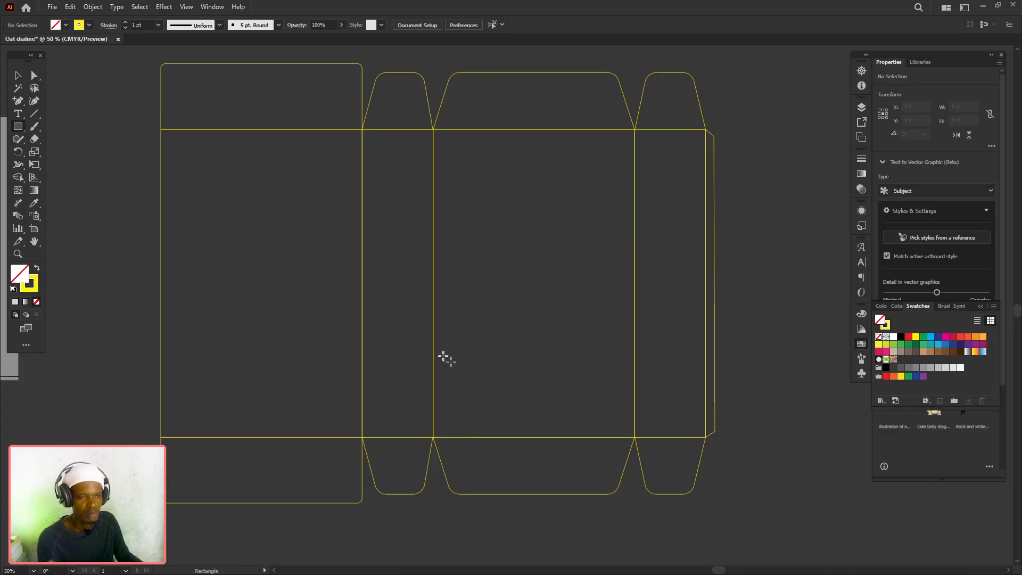
pyautogui.scroll(-1, 193, 84)
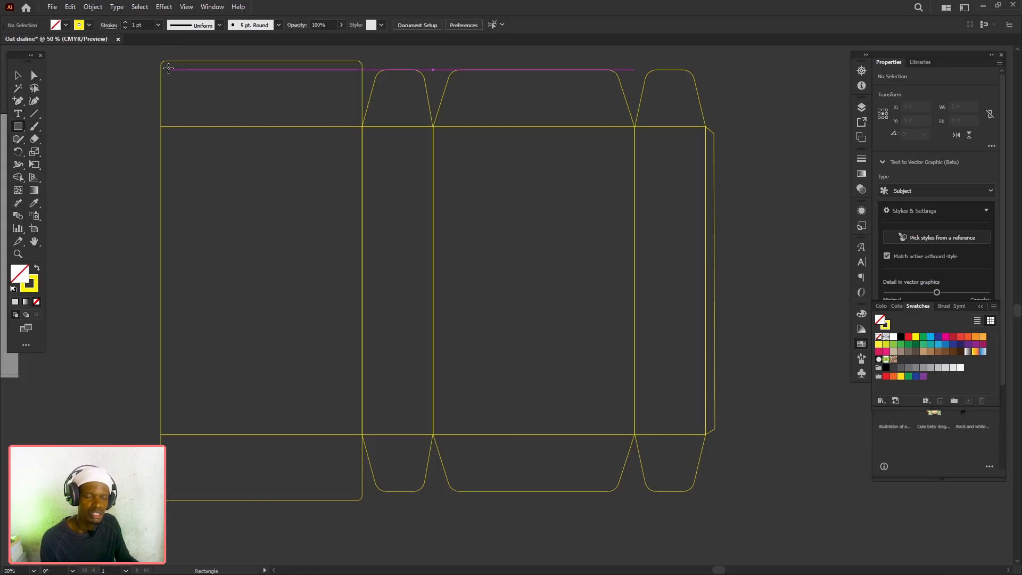
pyautogui.scroll(2, 168, 68)
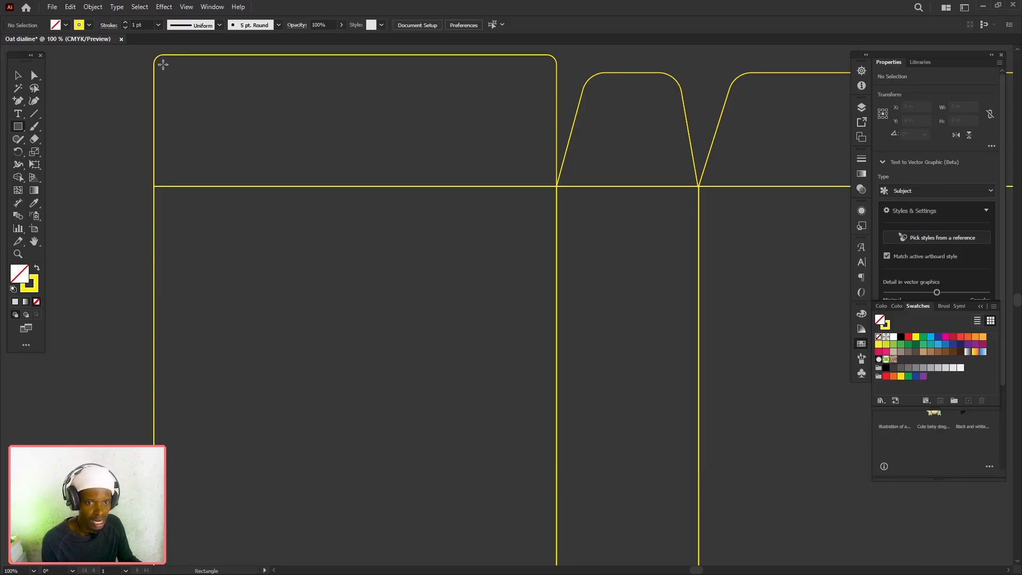
pyautogui.moveTo(163, 65)
pyautogui.mouseDown()
pyautogui.moveTo(267, 162)
pyautogui.moveTo(539, 305)
pyautogui.moveTo(545, 573)
pyautogui.moveTo(560, 499)
pyautogui.moveTo(536, 503)
pyautogui.moveTo(549, 503)
pyautogui.mouseUp()
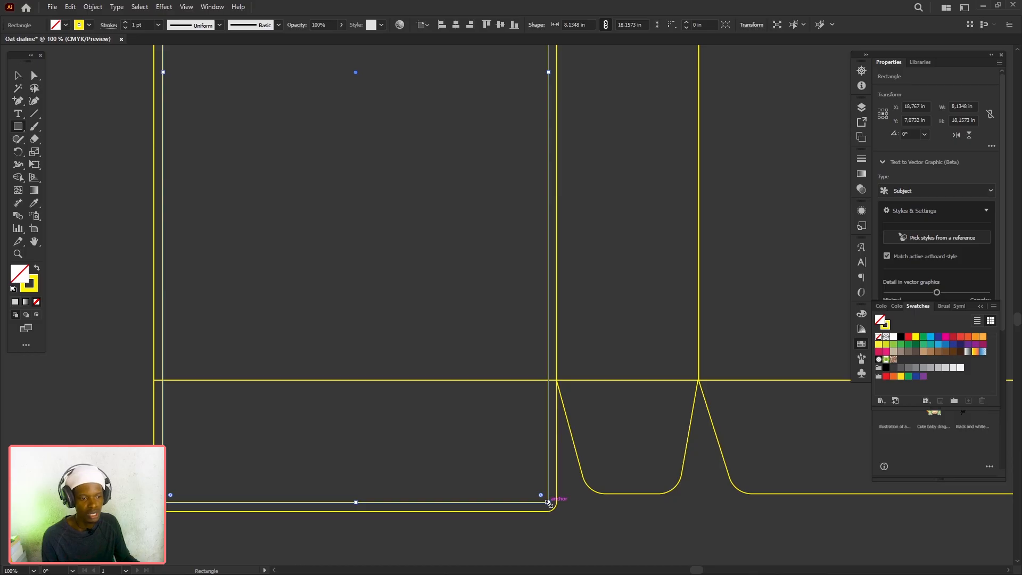
# Give the inset rectangle a light blue dashed stroke.
pyautogui.click(78, 25)
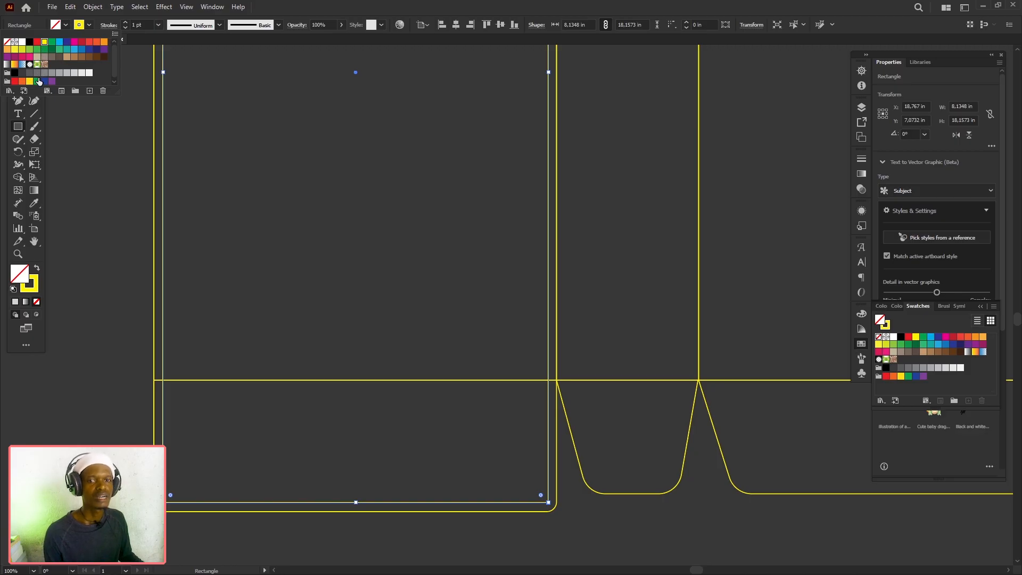
pyautogui.click(75, 49)
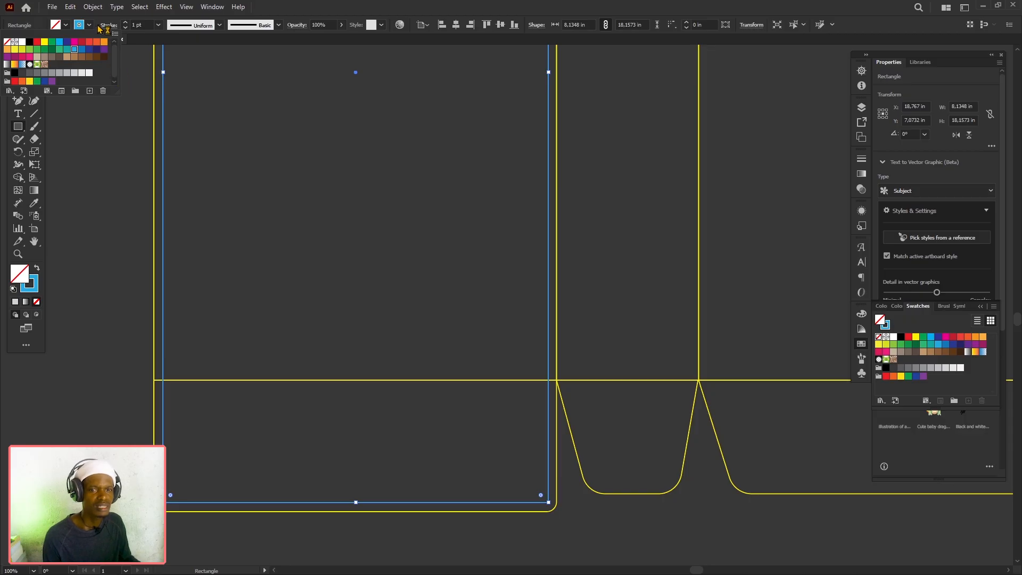
pyautogui.click(220, 27)
pyautogui.click(219, 29)
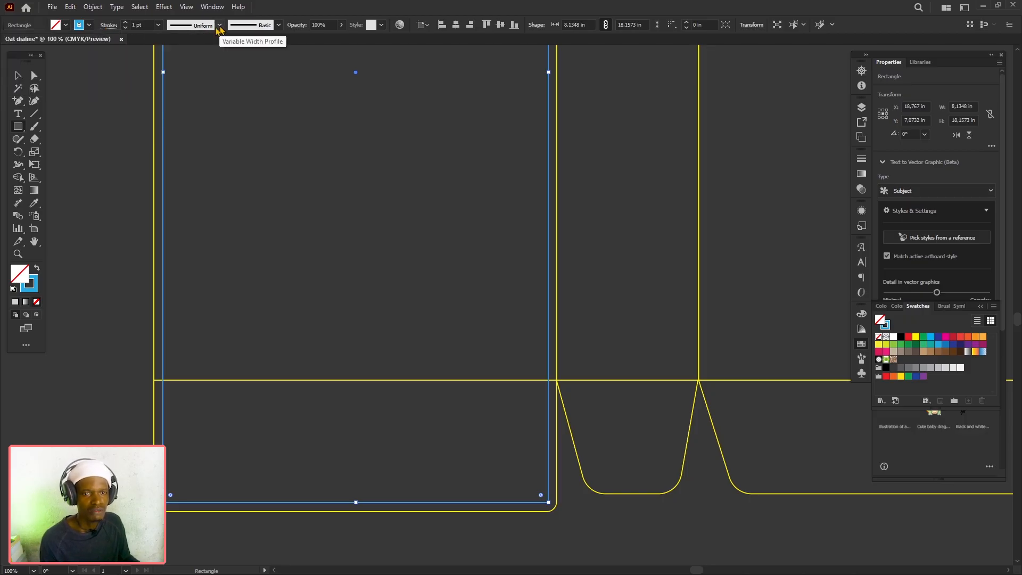
pyautogui.click(110, 26)
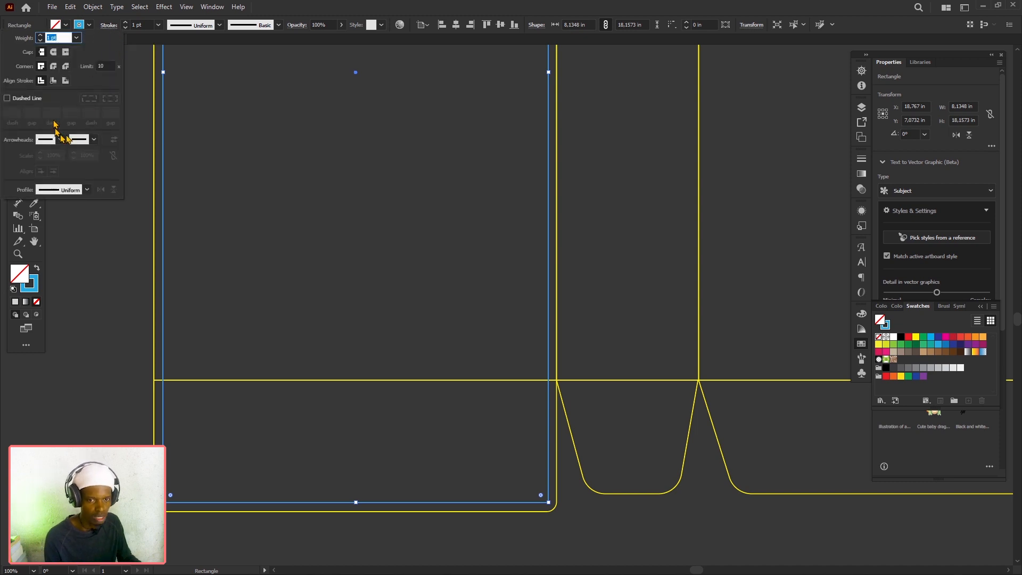
pyautogui.click(8, 99)
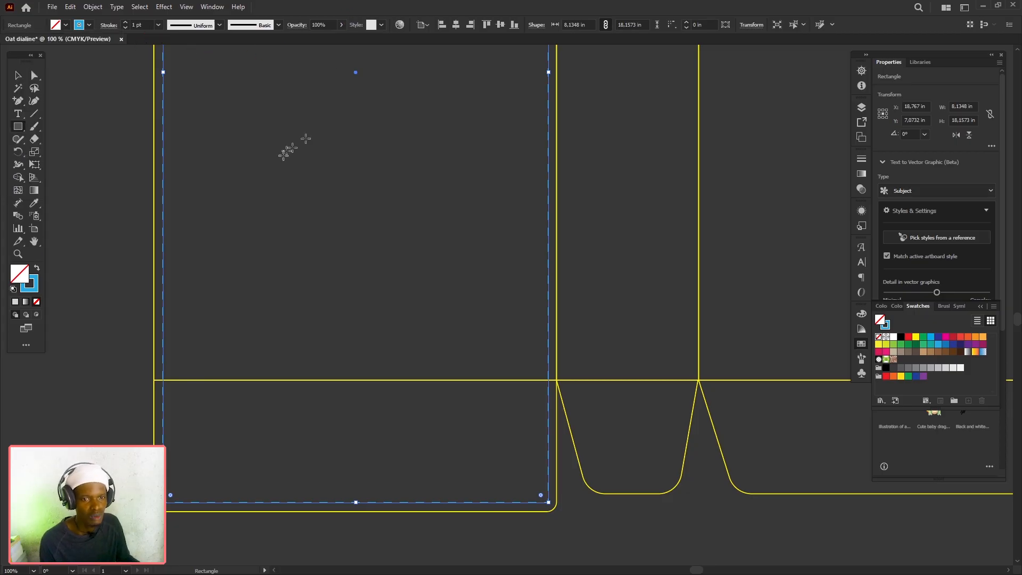
# Round the corners of the dashed inset rectangle to about 0.16 in and deselect it.
pyautogui.scroll(-1, 477, 249)
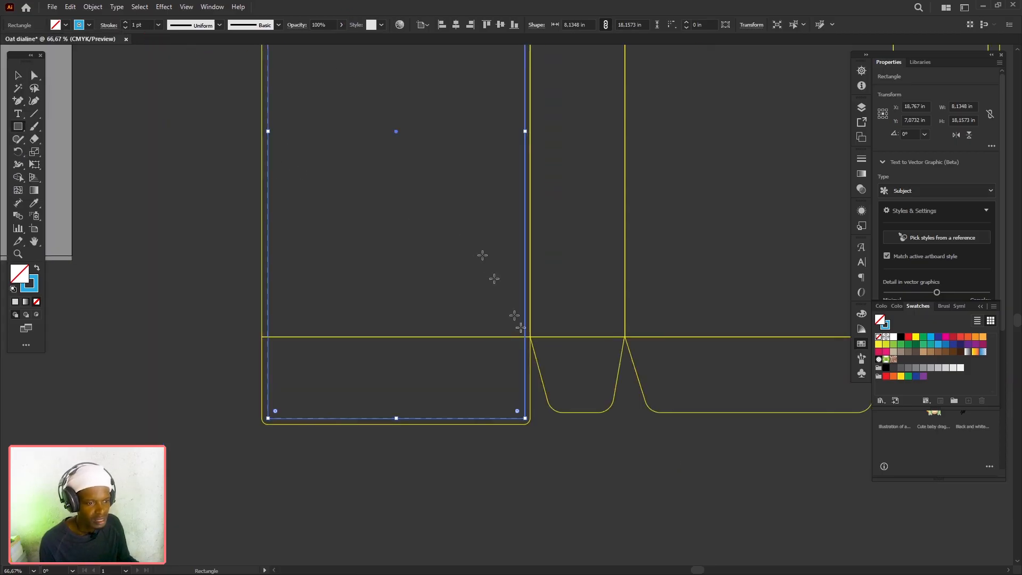
pyautogui.scroll(2, 512, 353)
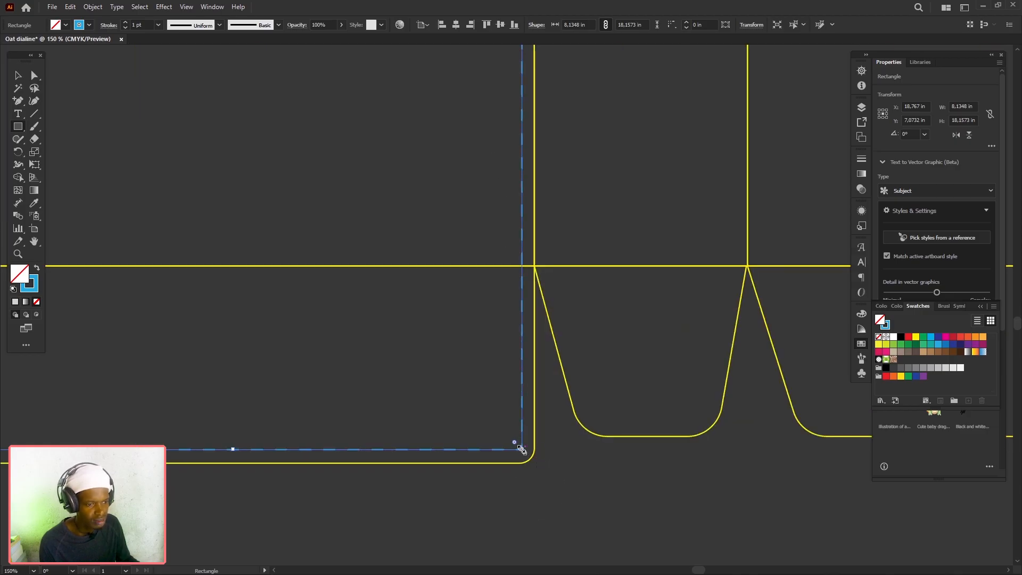
pyautogui.scroll(-2, 522, 447)
pyautogui.press('v')
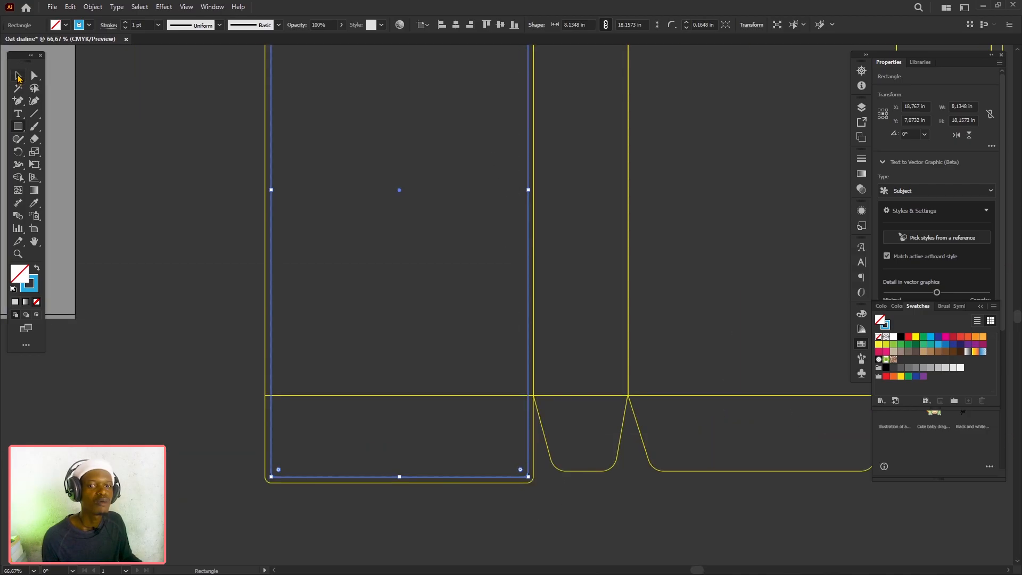
pyautogui.click(314, 525)
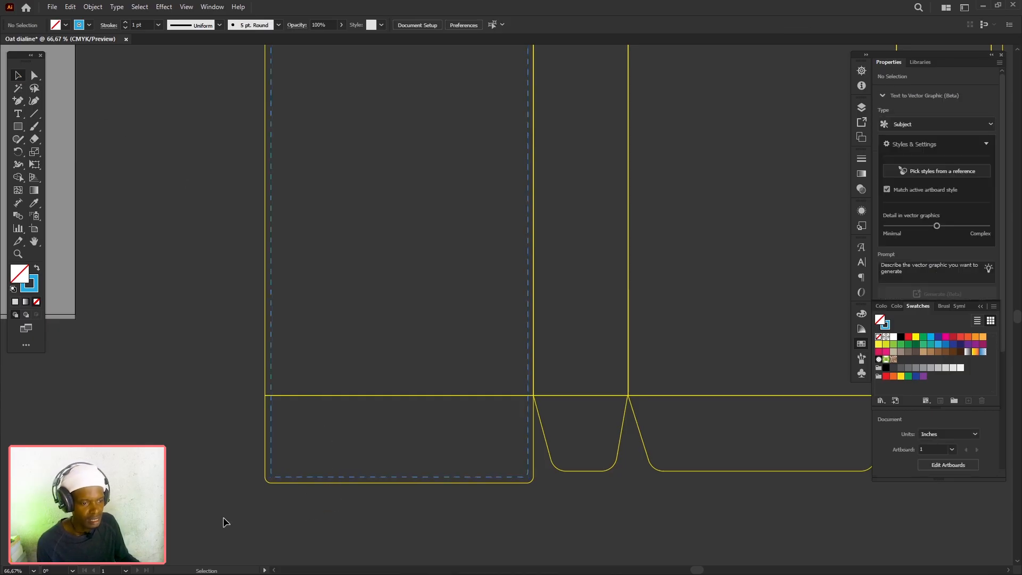
# Examine the gap between the dashed inset rectangle and the first panel's outline, and the overall dieline layout.
pyautogui.scroll(-5, 371, 420)
pyautogui.scroll(1, 378, 367)
pyautogui.scroll(-1, 381, 325)
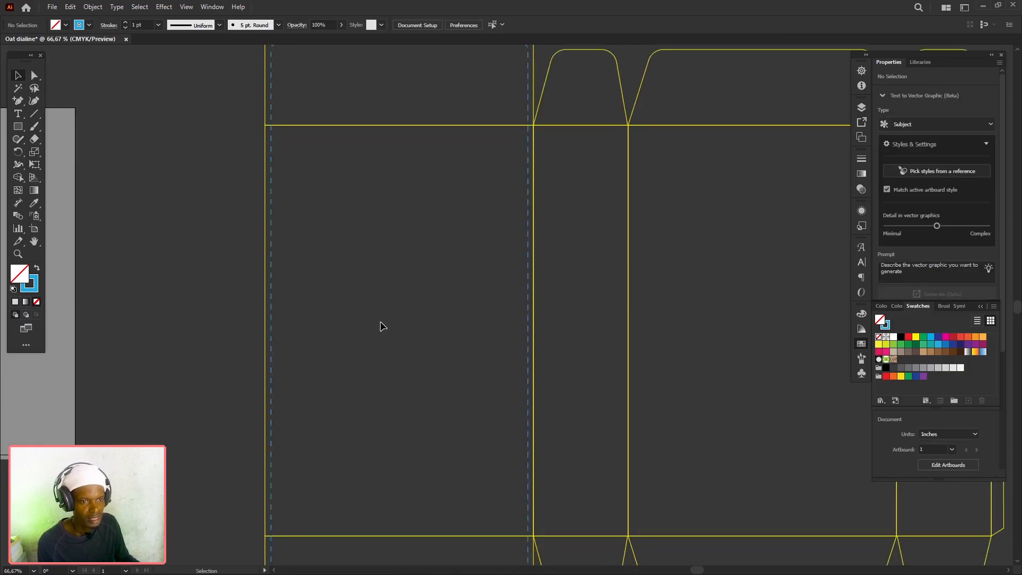
pyautogui.scroll(-1, 367, 277)
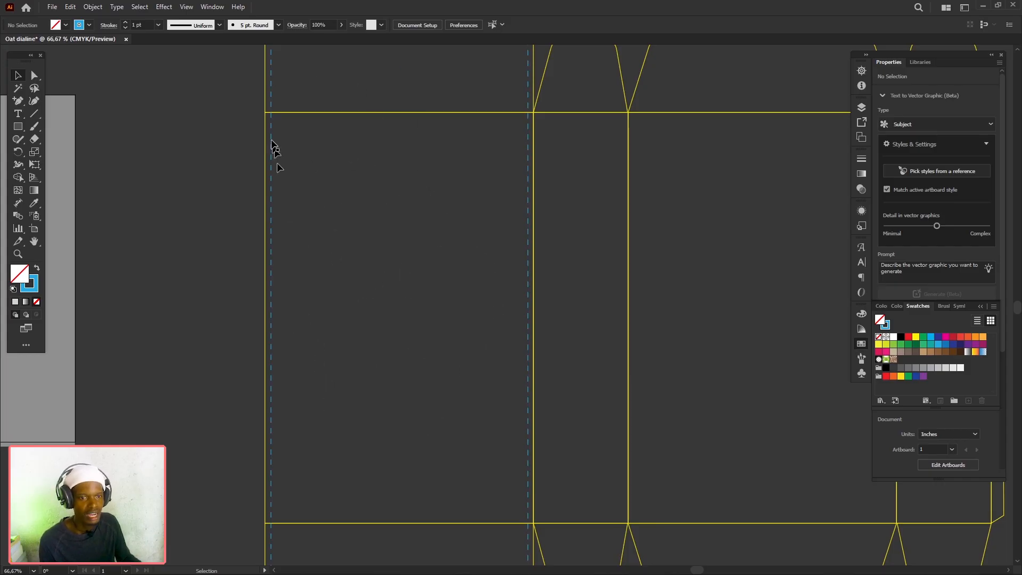
pyautogui.scroll(4, 267, 128)
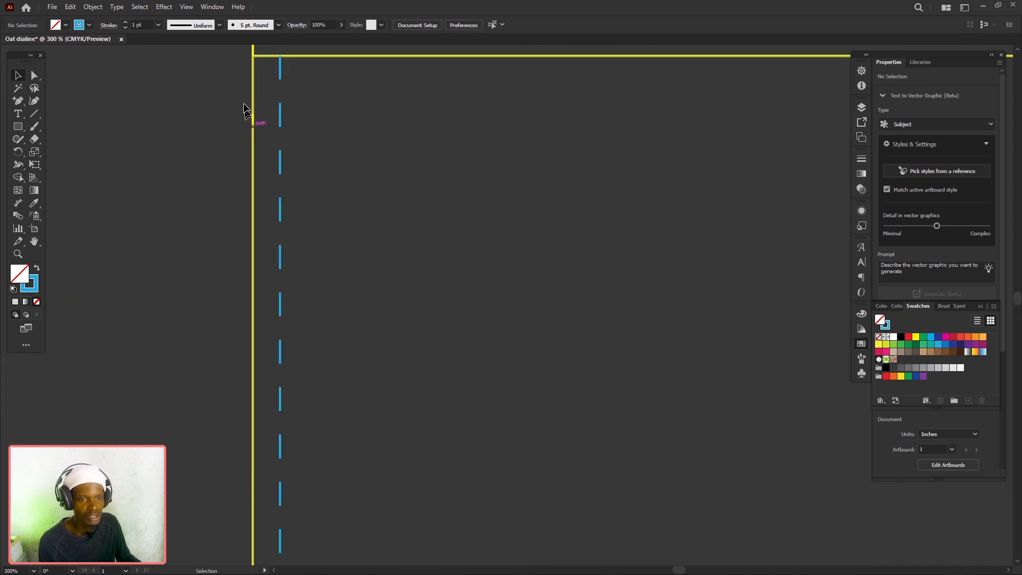
pyautogui.scroll(-5, 379, 240)
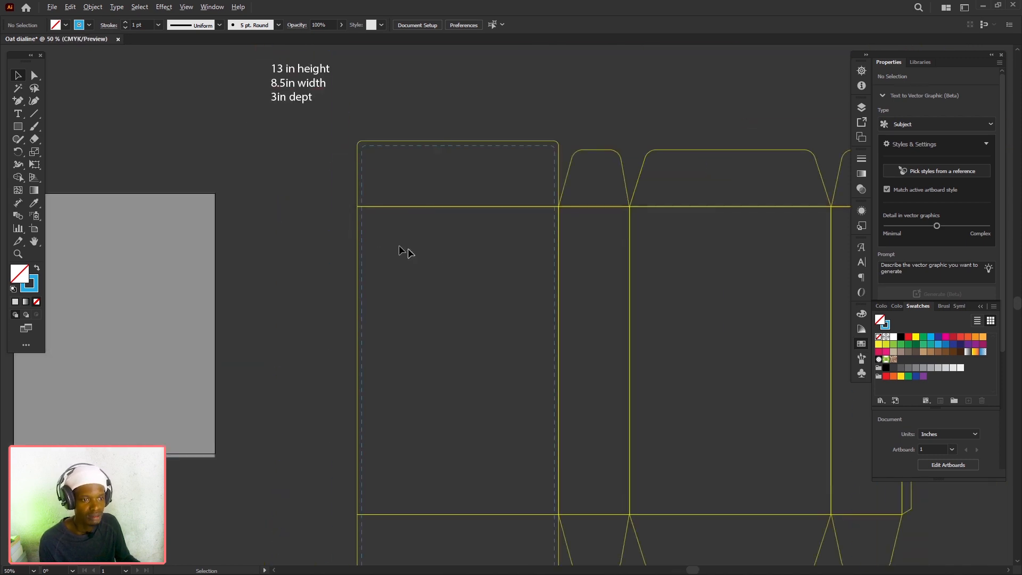
pyautogui.moveTo(561, 352); pyautogui.dragTo(320, 275)
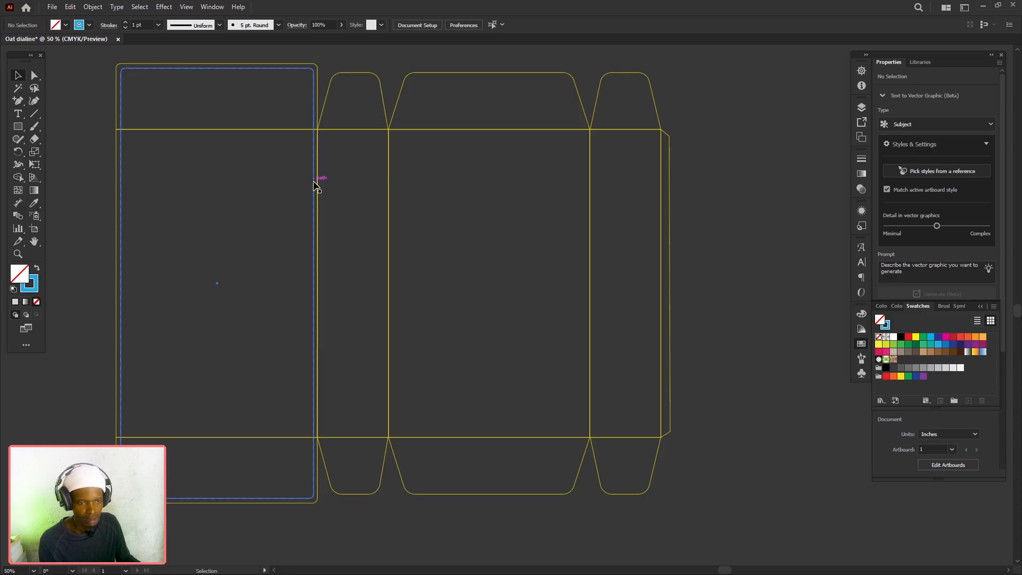
# Copy the dashed inset rectangle onto the other three main panels and resize it to about 14.07 in wide and 12.63 in high.
pyautogui.moveTo(321, 185); pyautogui.dragTo(515, 250)
pyautogui.moveTo(418, 563); pyautogui.dragTo(435, 432)
pyautogui.moveTo(516, 284); pyautogui.dragTo(656, 288)
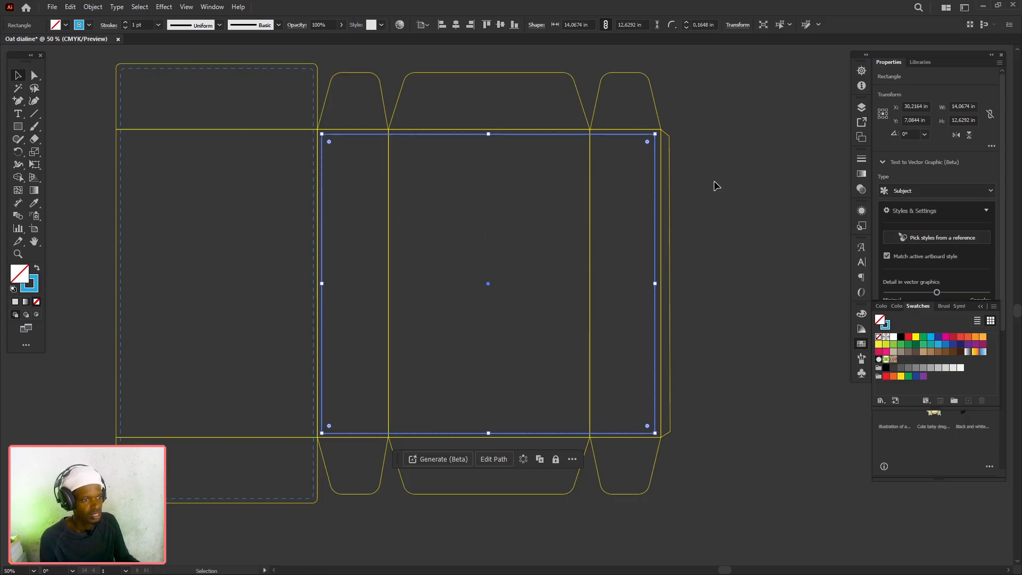
pyautogui.hotkey('ctrl', '5')
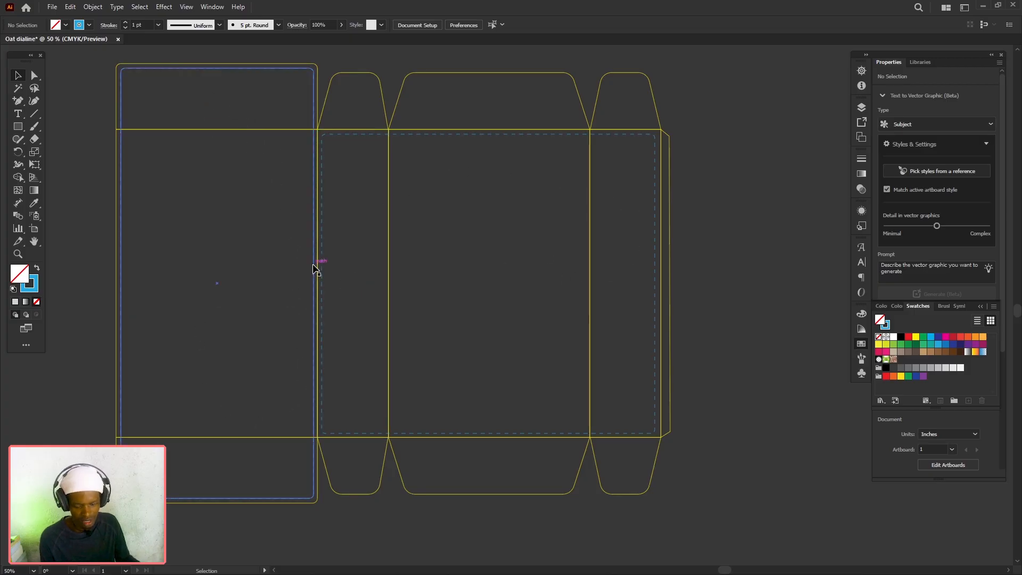
# Try to extend the second dashed rectangle across the first panel's edge to meet the first dashed rectangle.
pyautogui.scroll(5, 314, 269)
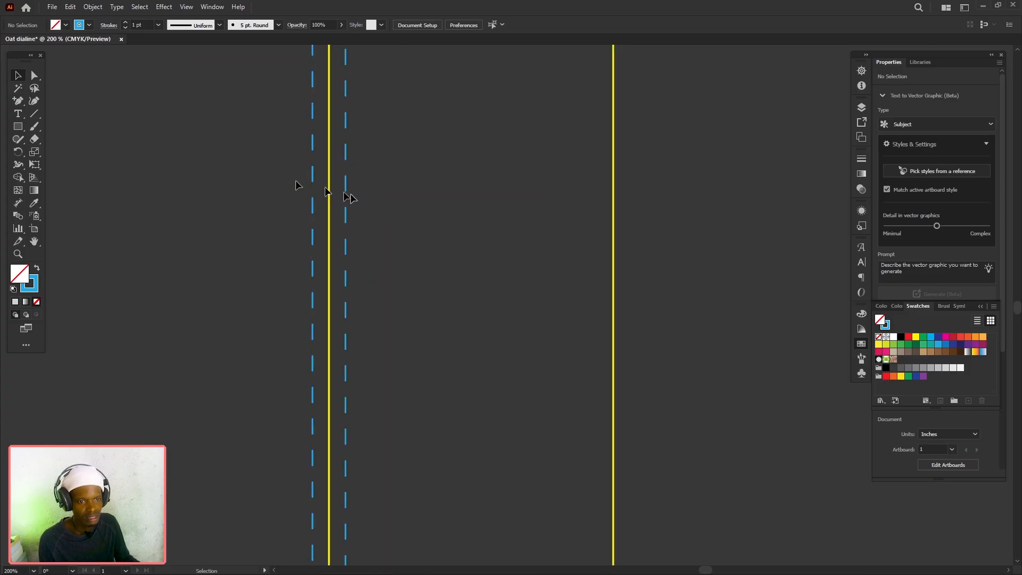
pyautogui.scroll(-3, 431, 246)
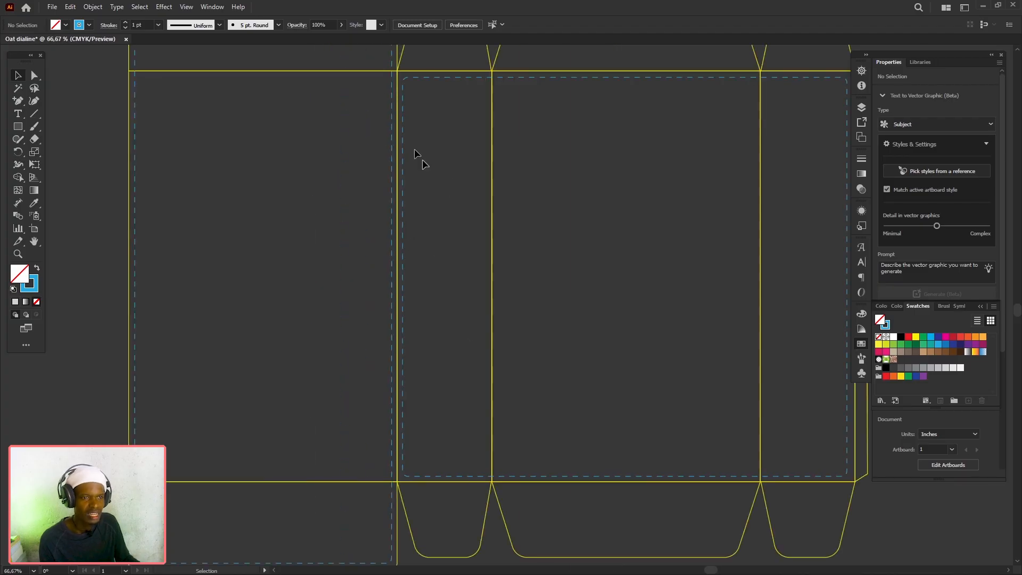
pyautogui.click(403, 261)
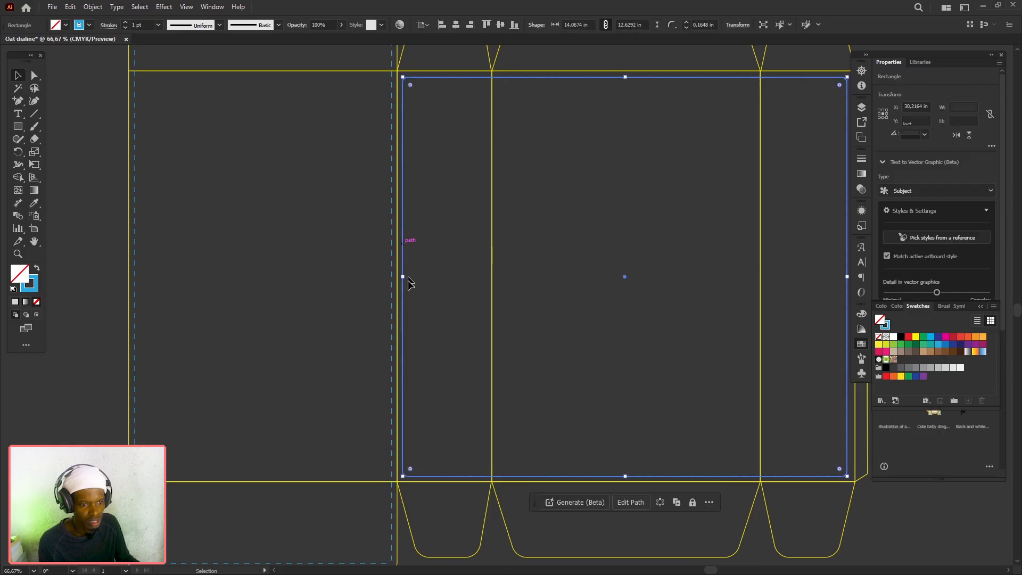
pyautogui.moveTo(403, 278); pyautogui.dragTo(389, 278)
pyautogui.scroll(-1, 500, 292)
pyautogui.click(490, 296)
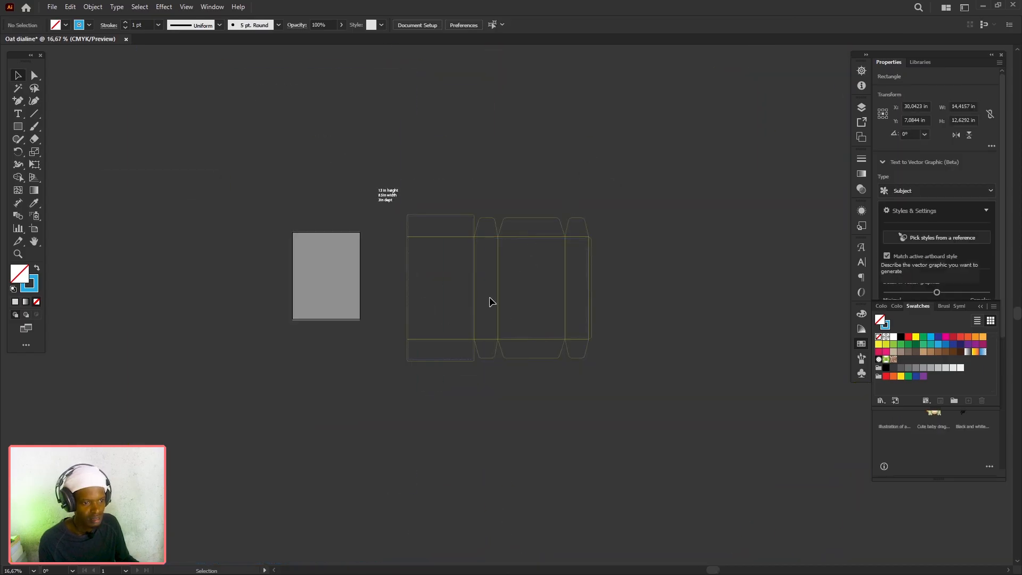
pyautogui.scroll(1, 488, 296)
pyautogui.moveTo(587, 302); pyautogui.dragTo(519, 311)
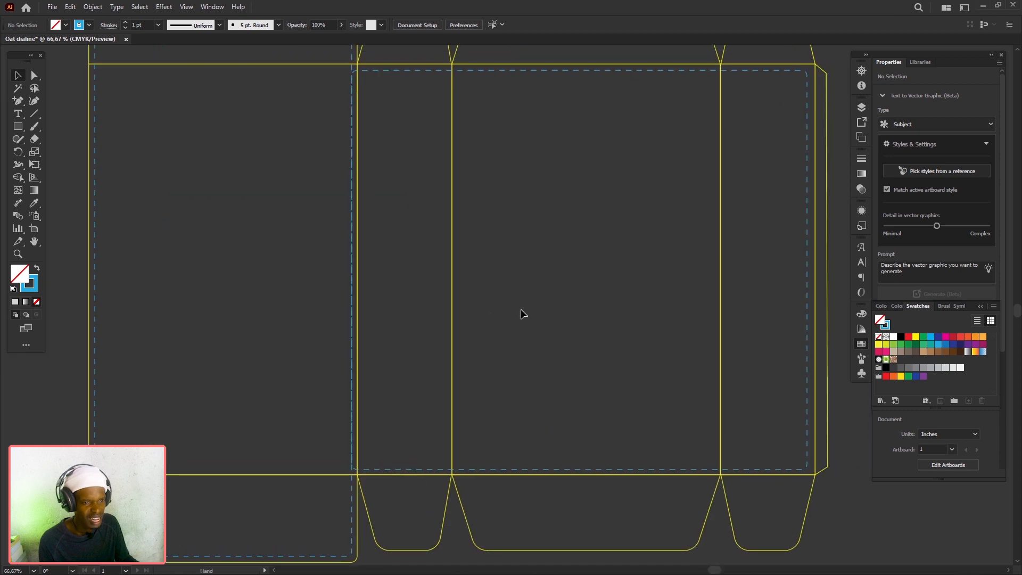
pyautogui.scroll(-1, 520, 310)
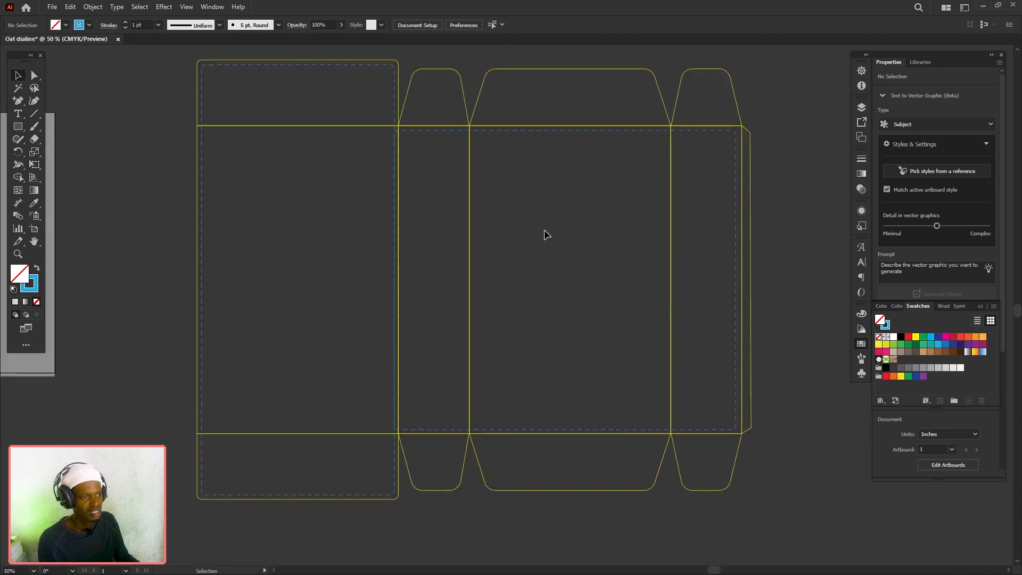
pyautogui.click(480, 316)
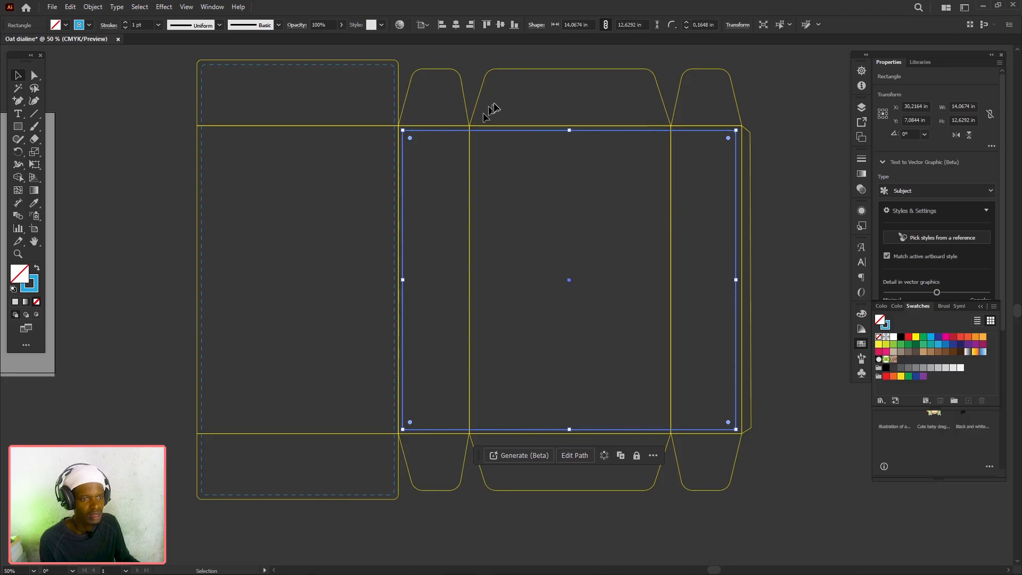
pyautogui.scroll(4, 553, 123)
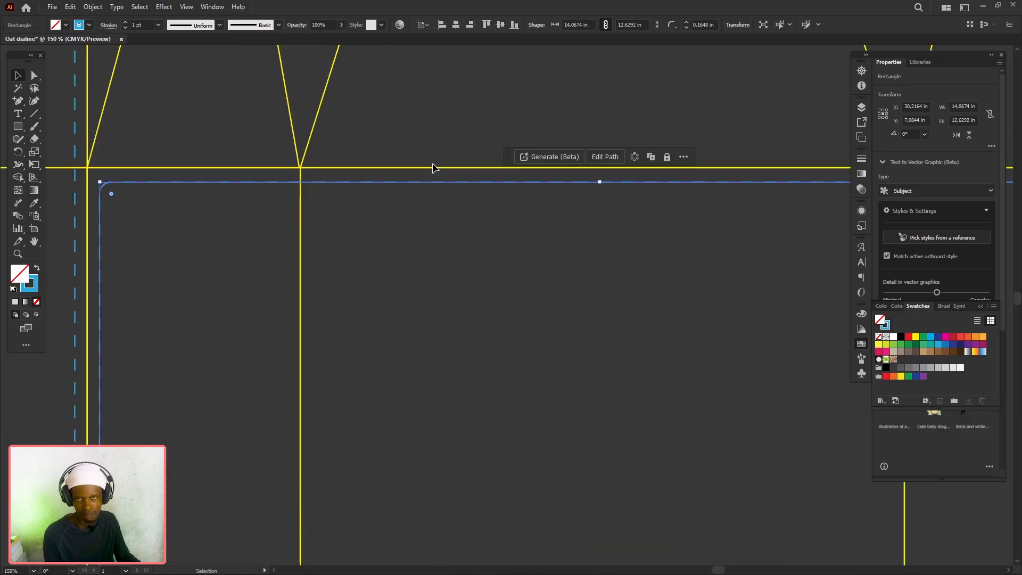
pyautogui.scroll(3, 433, 167)
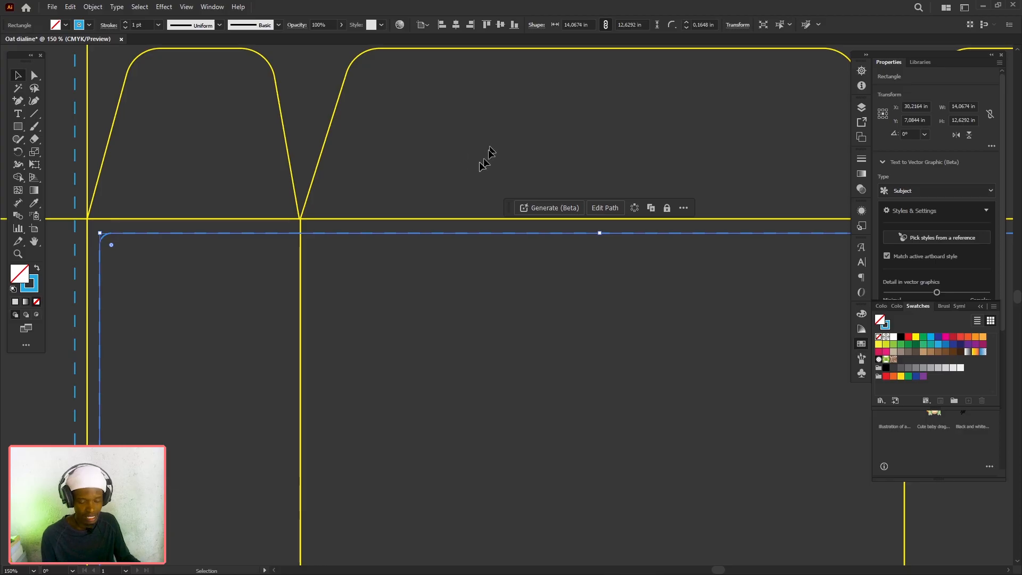
pyautogui.scroll(-3, 447, 245)
pyautogui.scroll(-3, 446, 245)
pyautogui.click(713, 158)
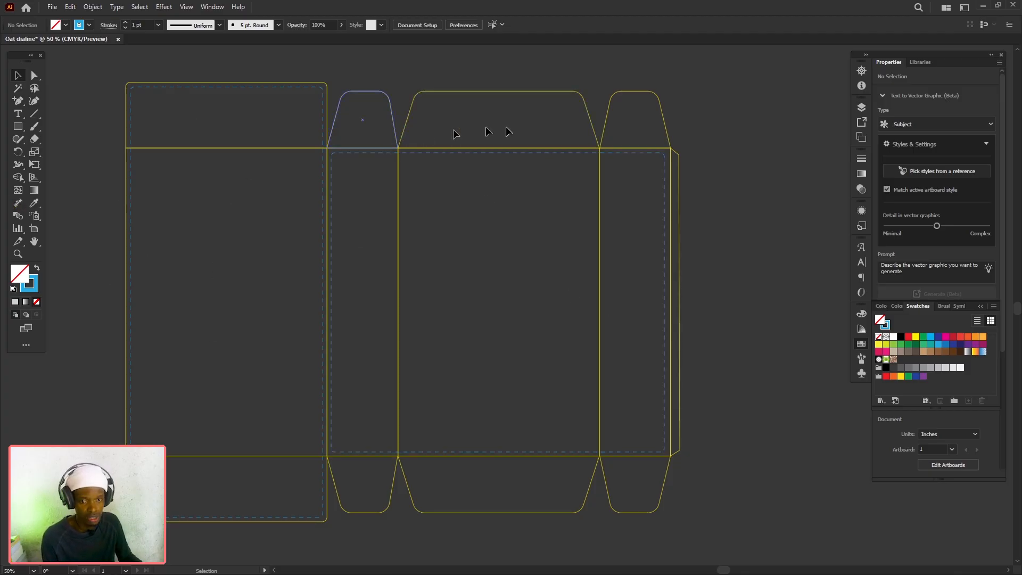
# Add white 36 pt text labels Front, Back, Left side, Right side, Glue area, Visible top, Visible bottom and Safe zone beside the dieline.
pyautogui.click(18, 115)
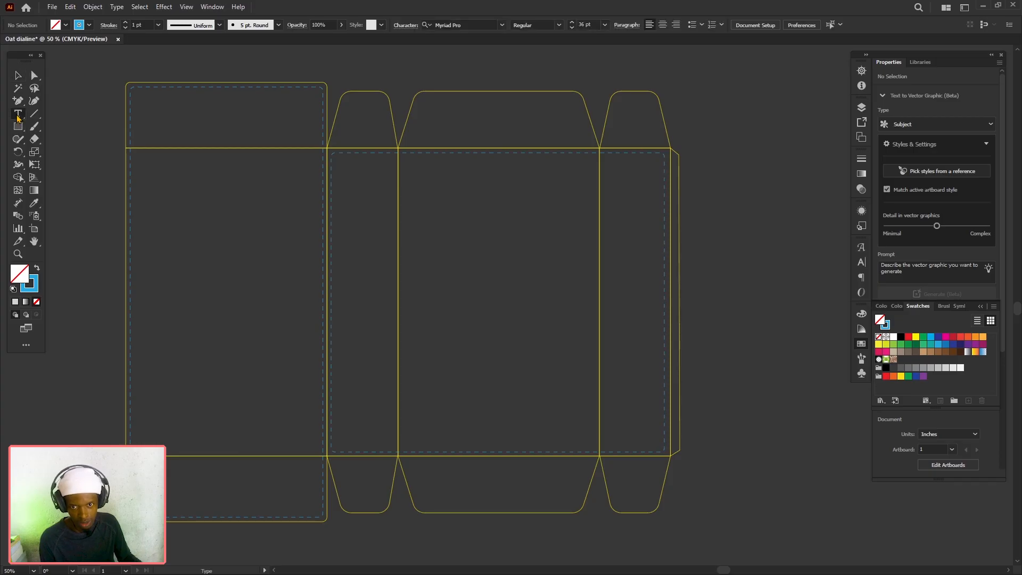
pyautogui.click(692, 142)
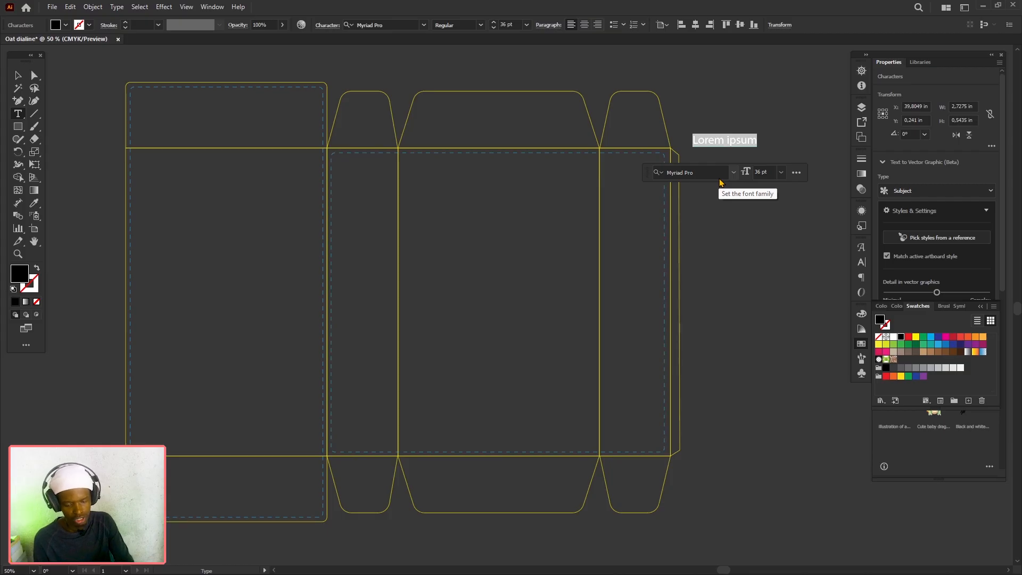
pyautogui.write('Front Back Left side Right side Glue area Visible top Visible bottom Safe zone')
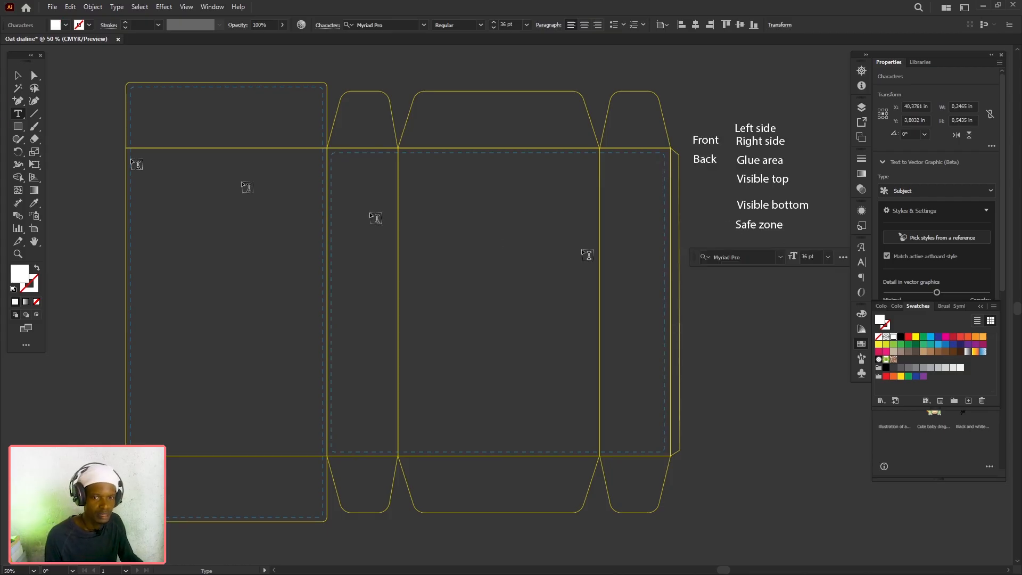
pyautogui.click(18, 76)
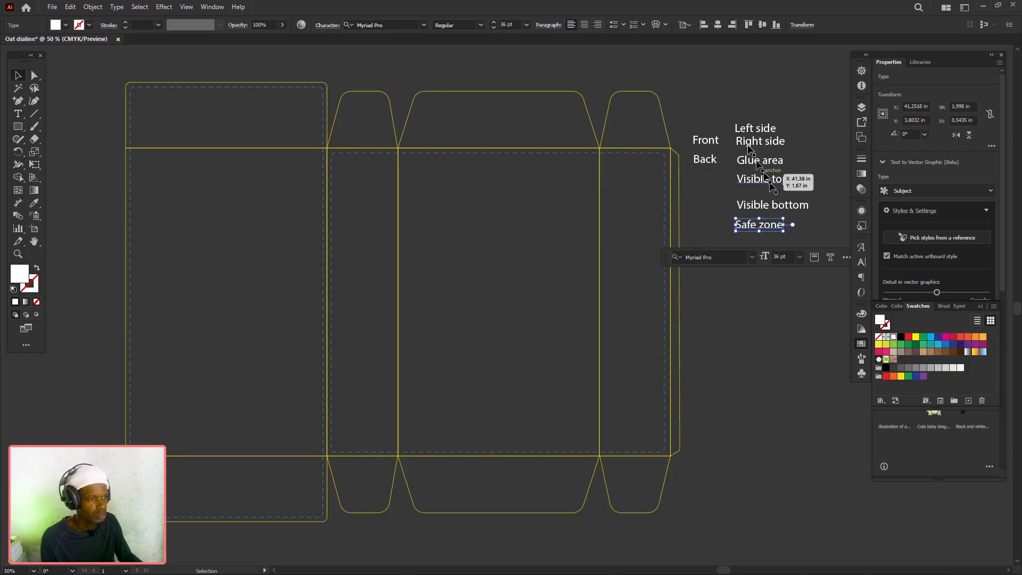
# Place the Front label on the first panel, Right side on the second, Back on the third and Left side on the fourth.
pyautogui.moveTo(711, 143); pyautogui.dragTo(228, 293)
pyautogui.moveTo(709, 167); pyautogui.dragTo(499, 289)
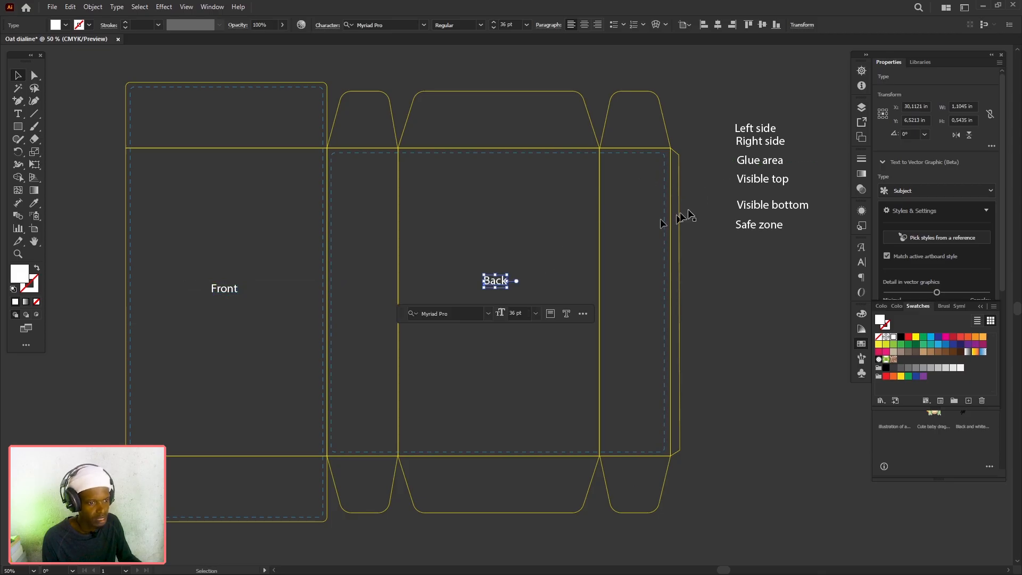
pyautogui.moveTo(770, 129); pyautogui.dragTo(646, 275)
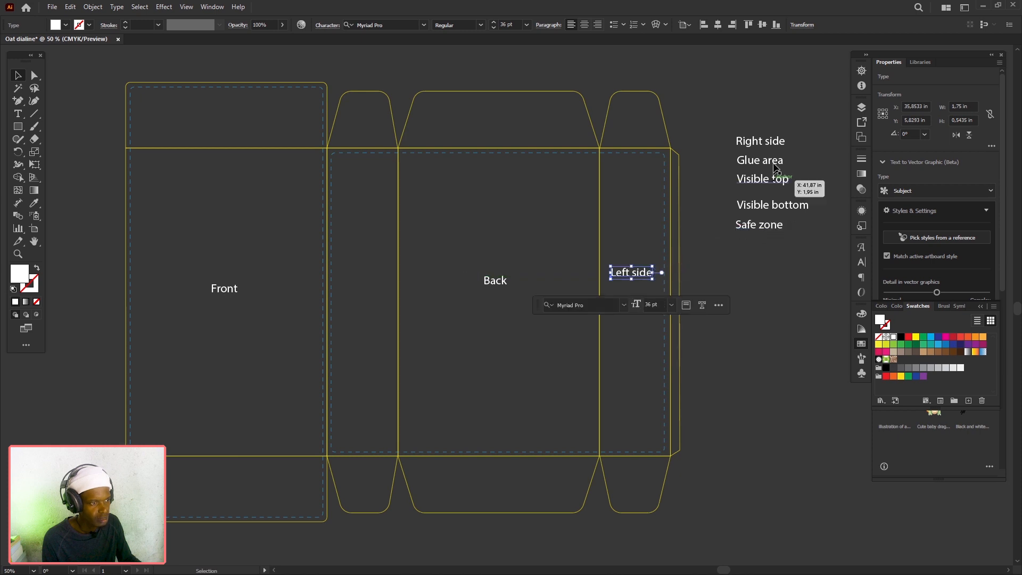
pyautogui.moveTo(764, 144); pyautogui.dragTo(371, 302)
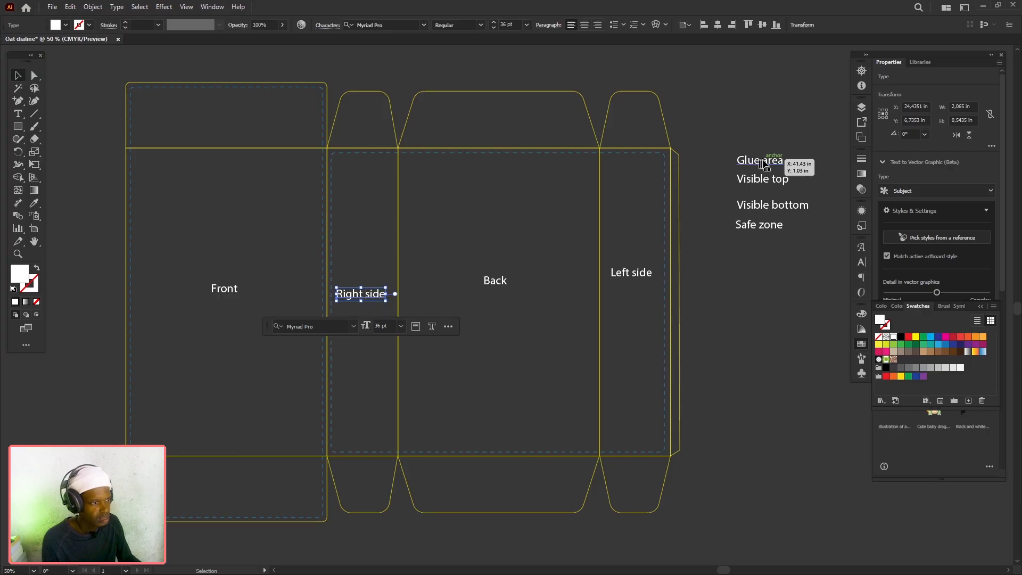
# Rotate the Glue area label 90° and place it on the narrow glue flap.
pyautogui.click(769, 166)
pyautogui.rightClick(770, 167)
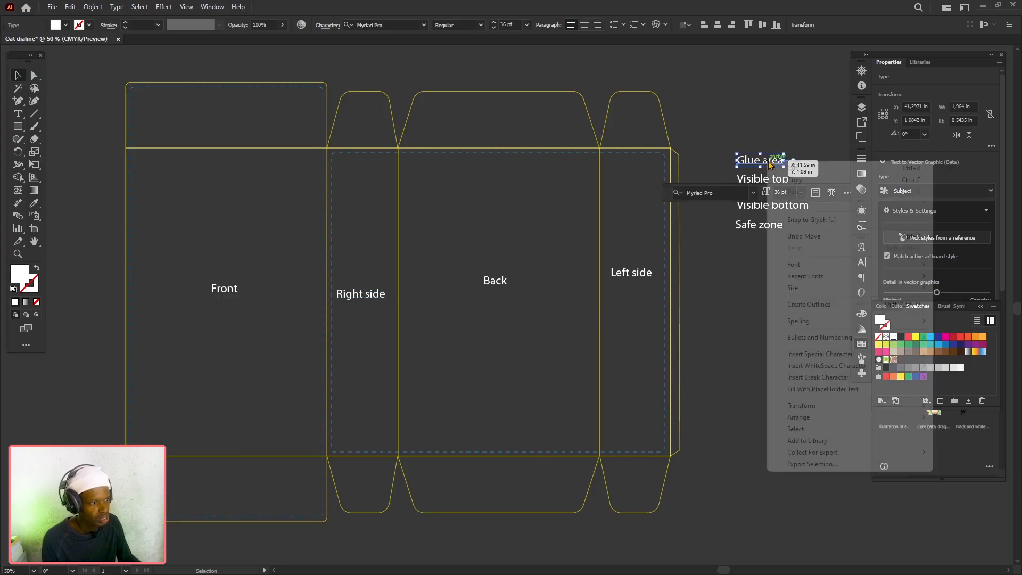
pyautogui.click(774, 170)
pyautogui.rightClick(774, 160)
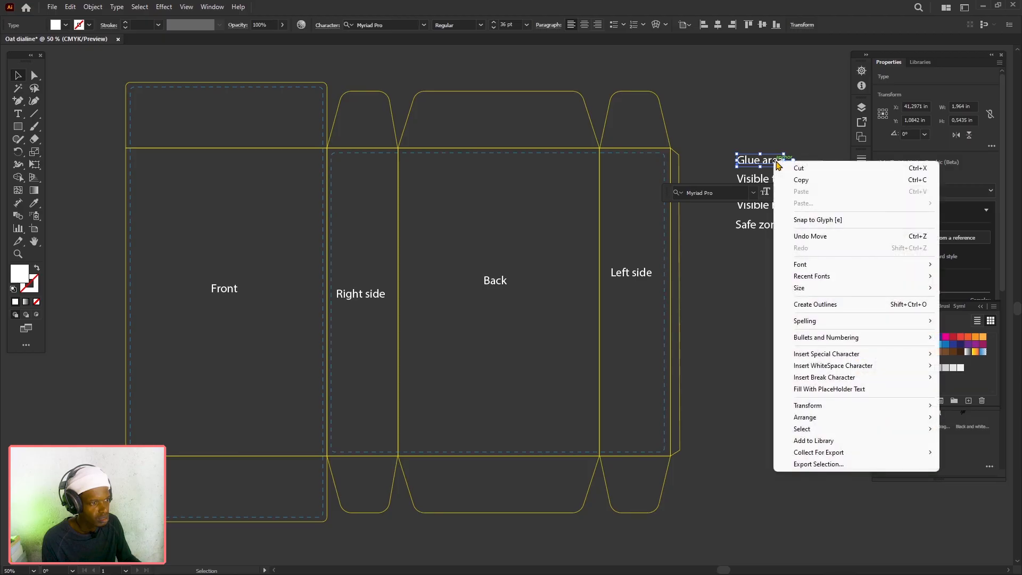
pyautogui.moveTo(844, 406)
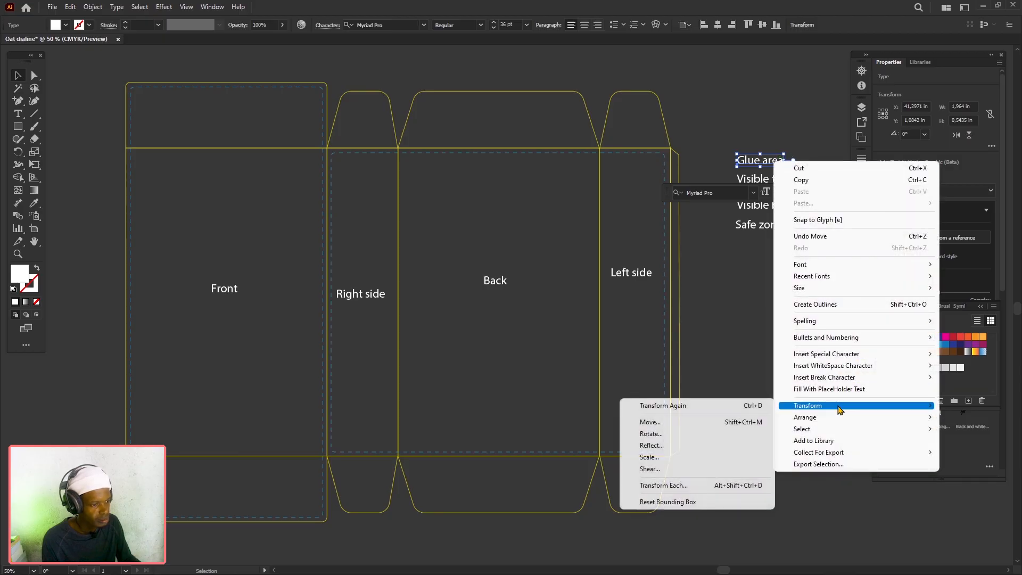
pyautogui.click(670, 440)
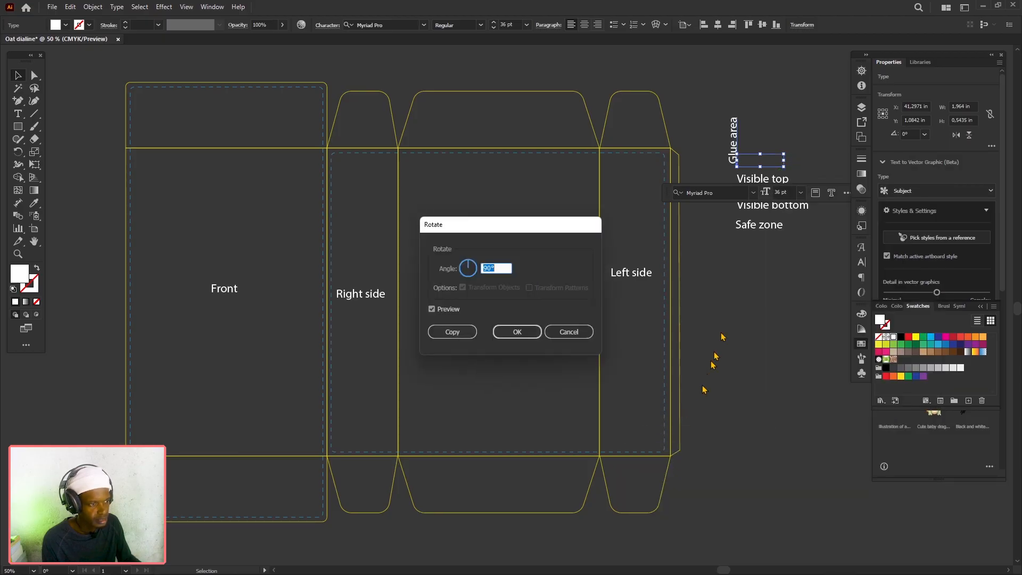
pyautogui.click(532, 334)
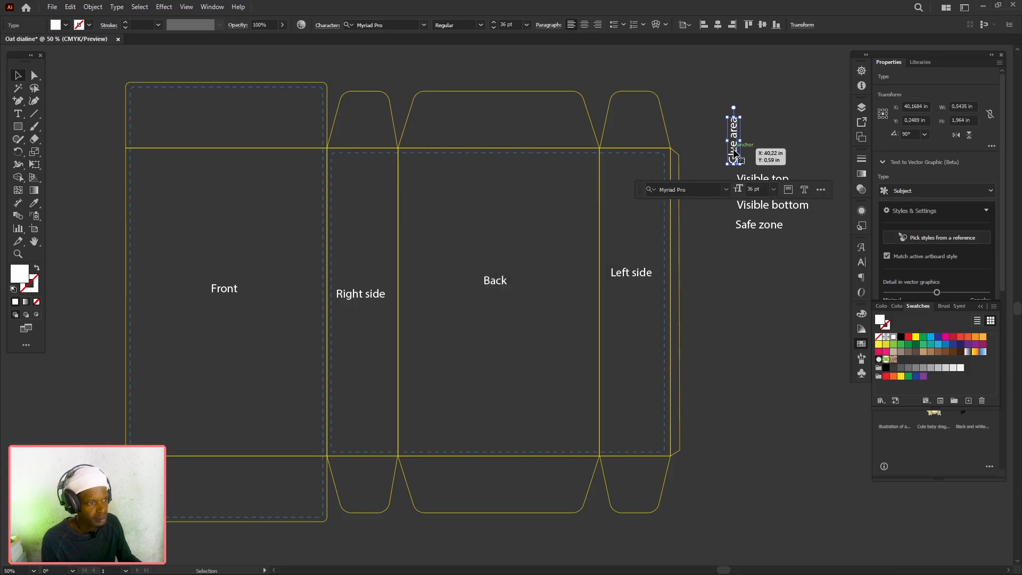
pyautogui.moveTo(742, 152); pyautogui.dragTo(678, 299)
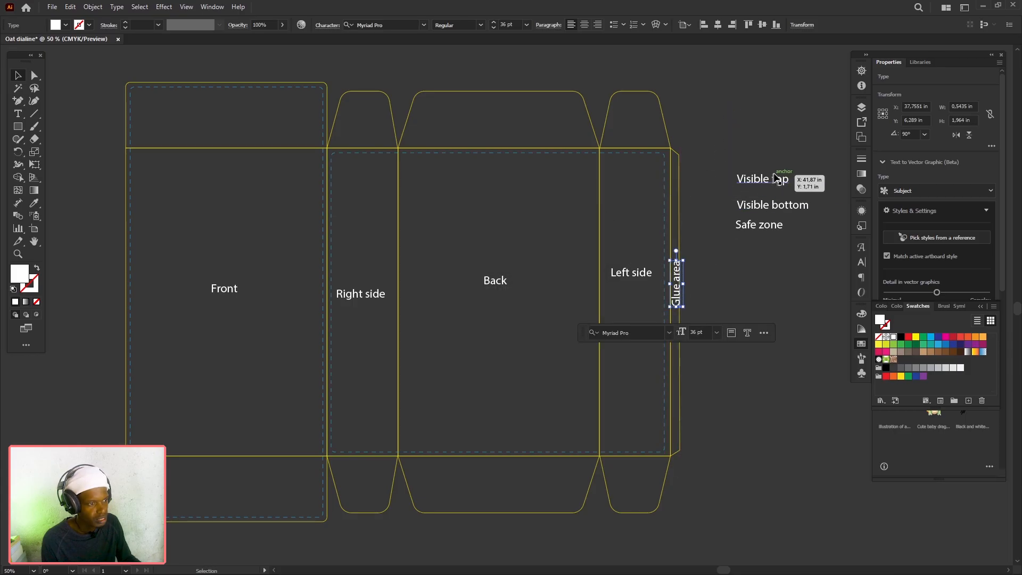
# Place the Visible top and Visible bottom labels on the first panel's upper and lower flaps.
pyautogui.moveTo(767, 182); pyautogui.dragTo(221, 124)
pyautogui.moveTo(773, 209); pyautogui.dragTo(224, 485)
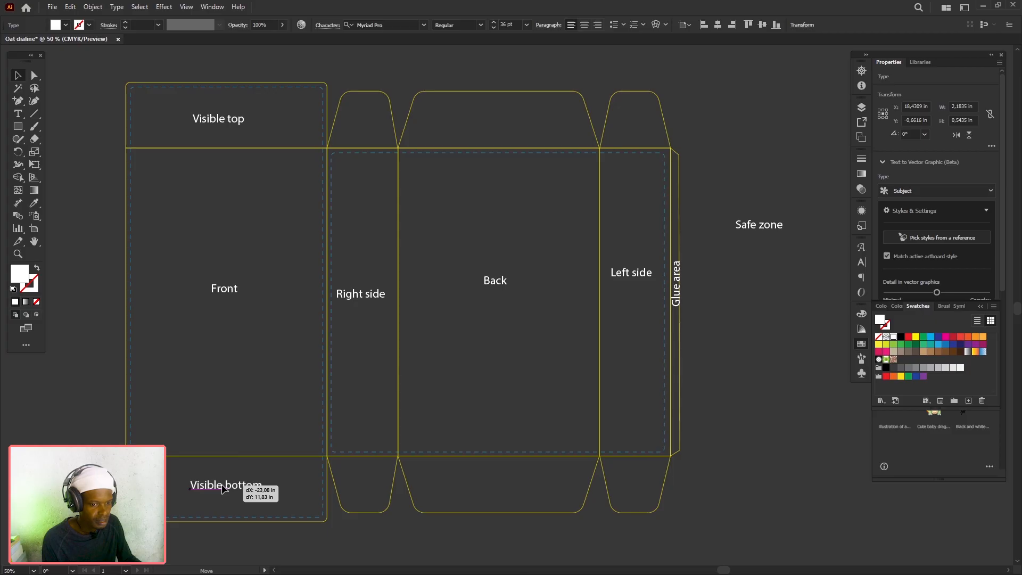
pyautogui.moveTo(224, 485); pyautogui.dragTo(224, 486)
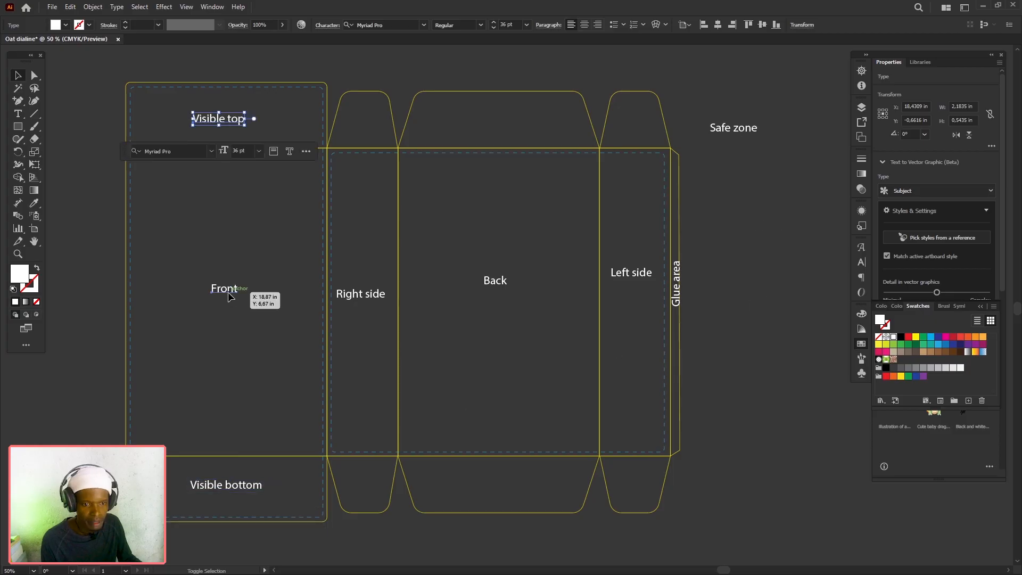
# Align the Visible top, Front and Visible bottom labels on their horizontal centers and deselect them.
pyautogui.keyDown('shift'); pyautogui.click(227, 292); pyautogui.keyUp('shift')
pyautogui.keyDown('shift'); pyautogui.click(231, 487); pyautogui.keyUp('shift')
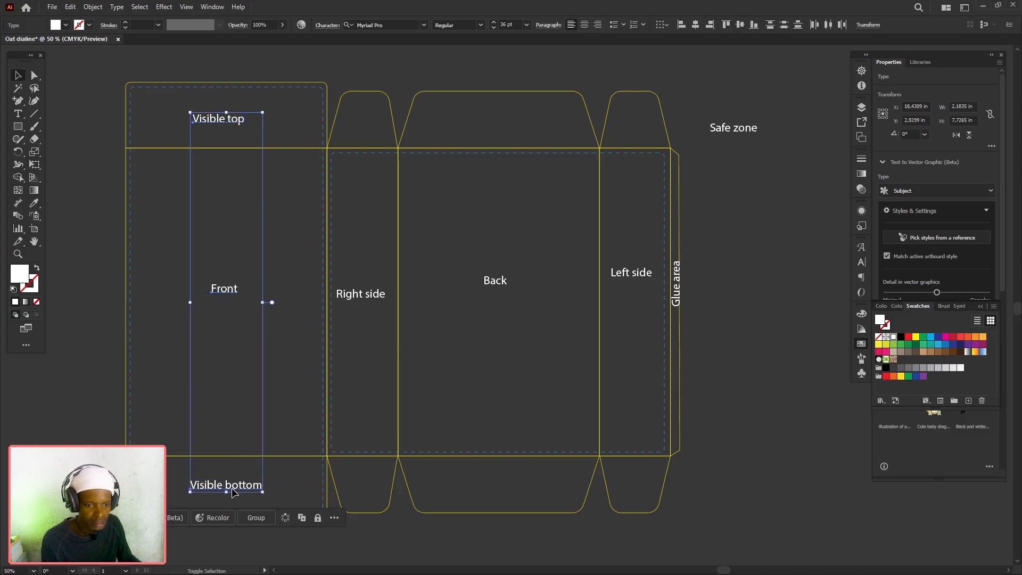
pyautogui.click(696, 25)
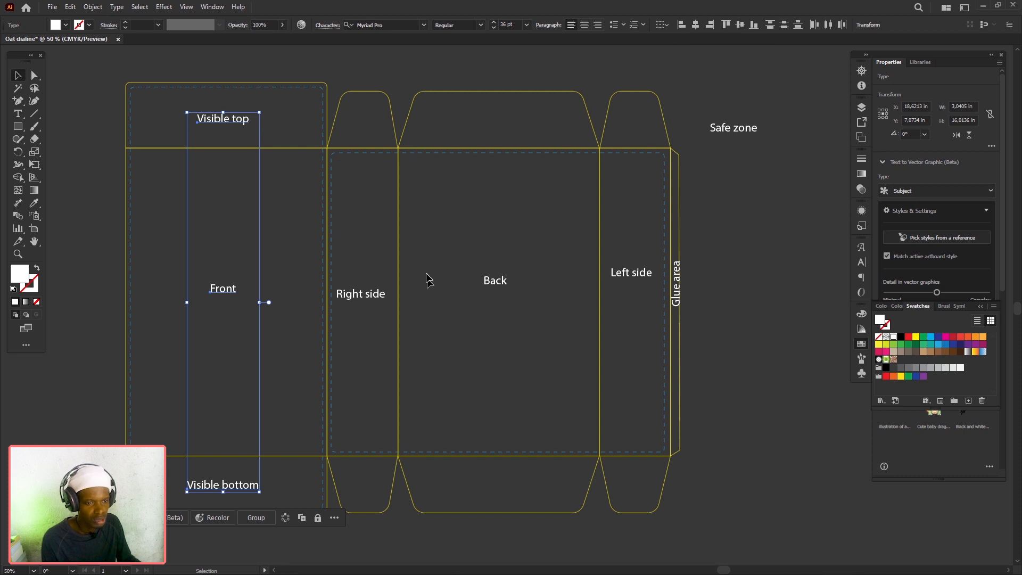
pyautogui.click(252, 334)
# Align the Front, Right side, Back, Left side and Glue area labels on their vertical centers, and reduce the Glue area label to about 25.46 pt.
pyautogui.click(220, 290)
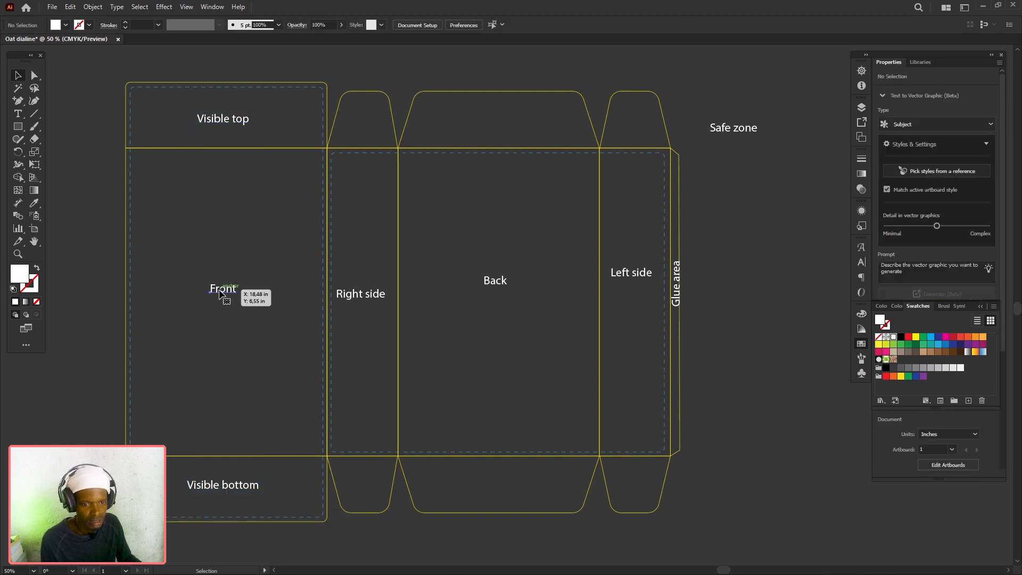
pyautogui.keyDown('shift'); pyautogui.click(373, 295); pyautogui.keyUp('shift')
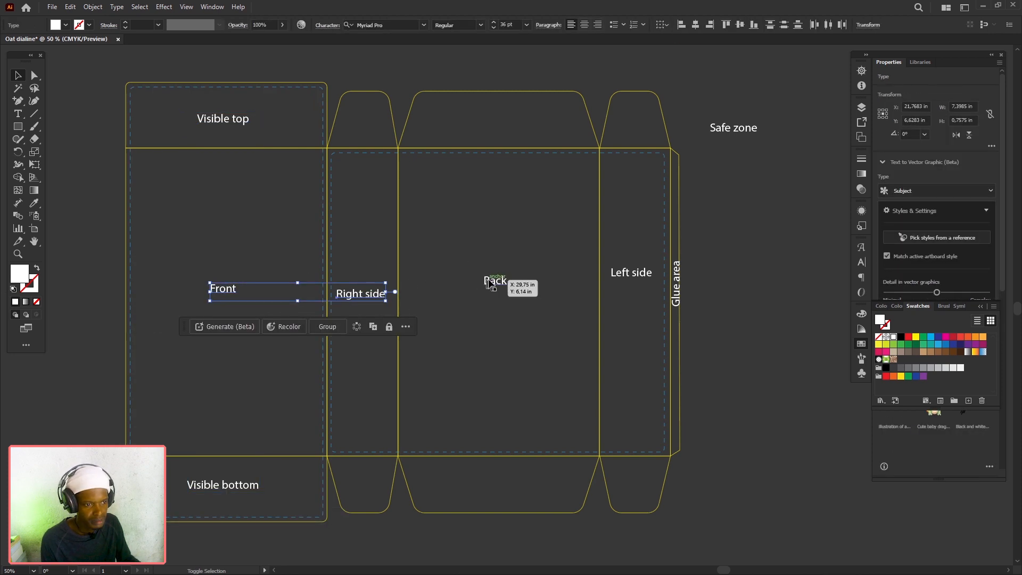
pyautogui.keyDown('shift'); pyautogui.click(494, 282); pyautogui.keyUp('shift')
pyautogui.keyDown('shift'); pyautogui.click(647, 275); pyautogui.keyUp('shift')
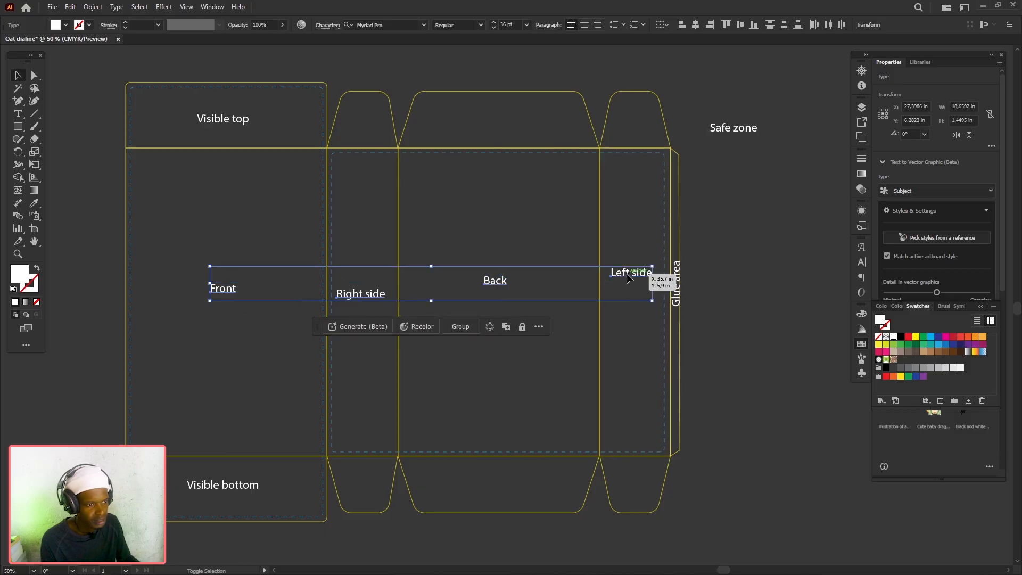
pyautogui.keyDown('shift'); pyautogui.click(677, 288); pyautogui.keyUp('shift')
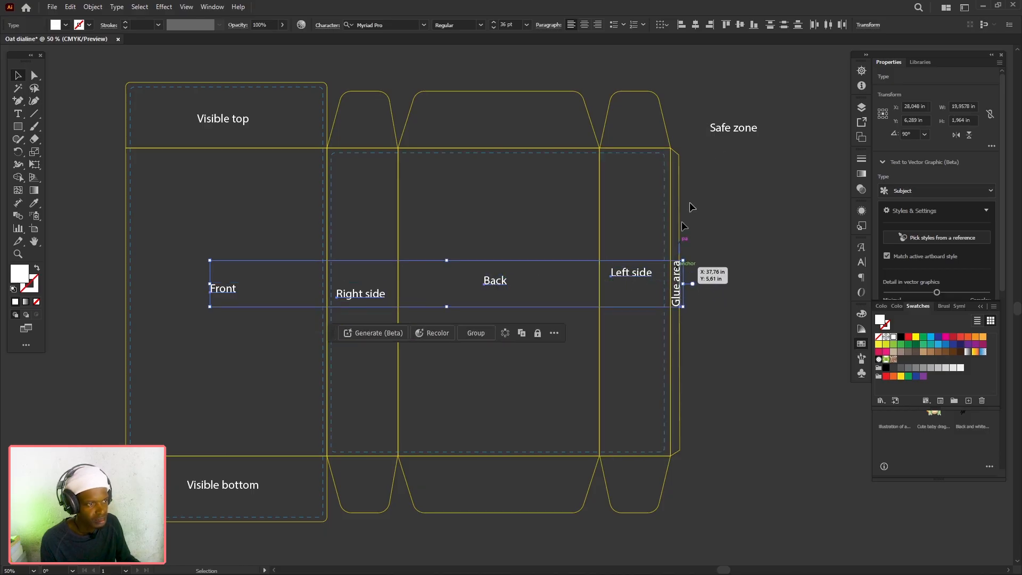
pyautogui.click(740, 25)
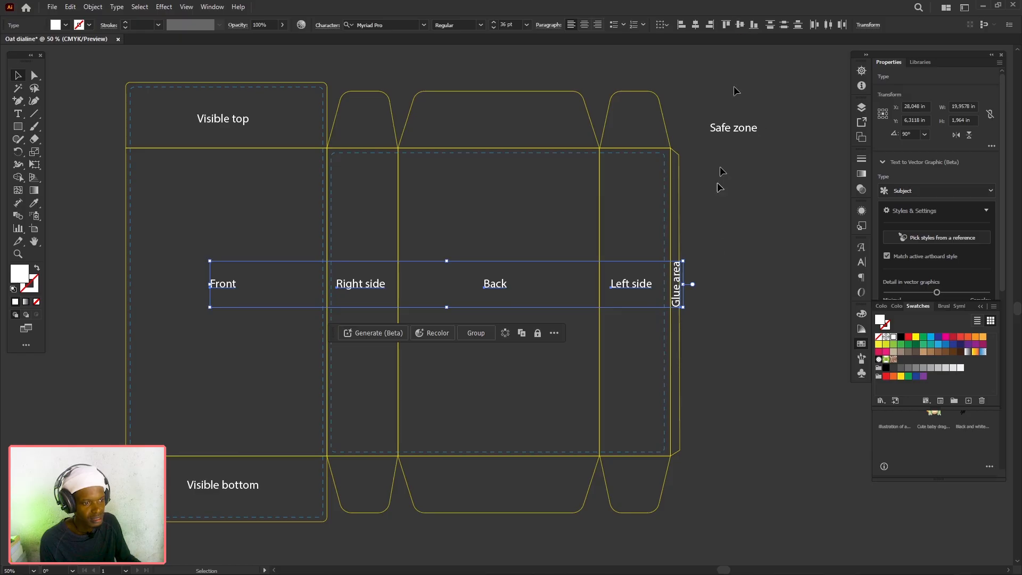
pyautogui.scroll(2, 600, 194)
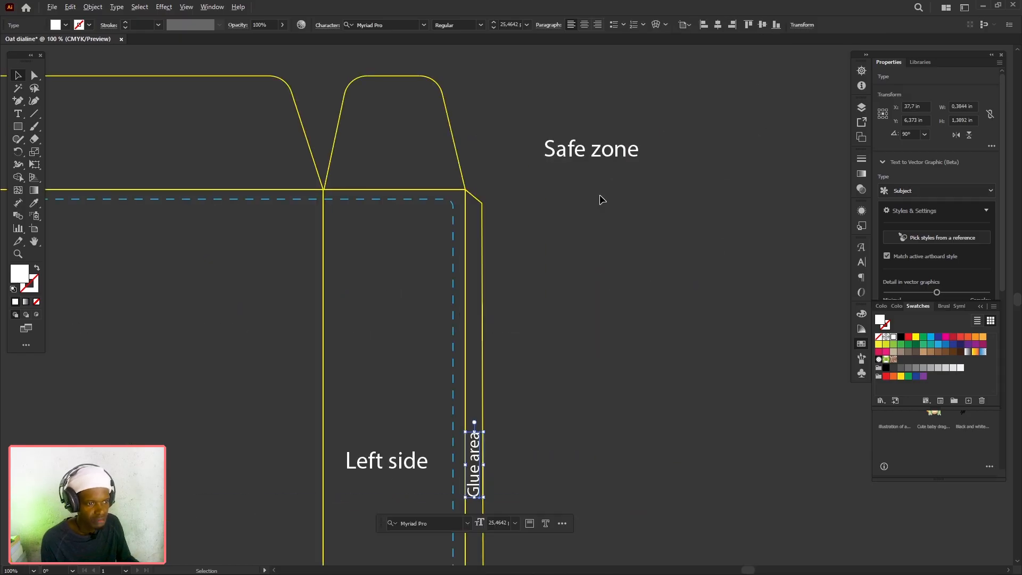
# Draw a leader line about 2 in wide and 0.97 in high from the Safe zone label to the dashed margin's corner, and stroke it white.
pyautogui.scroll(1, 599, 194)
pyautogui.click(33, 114)
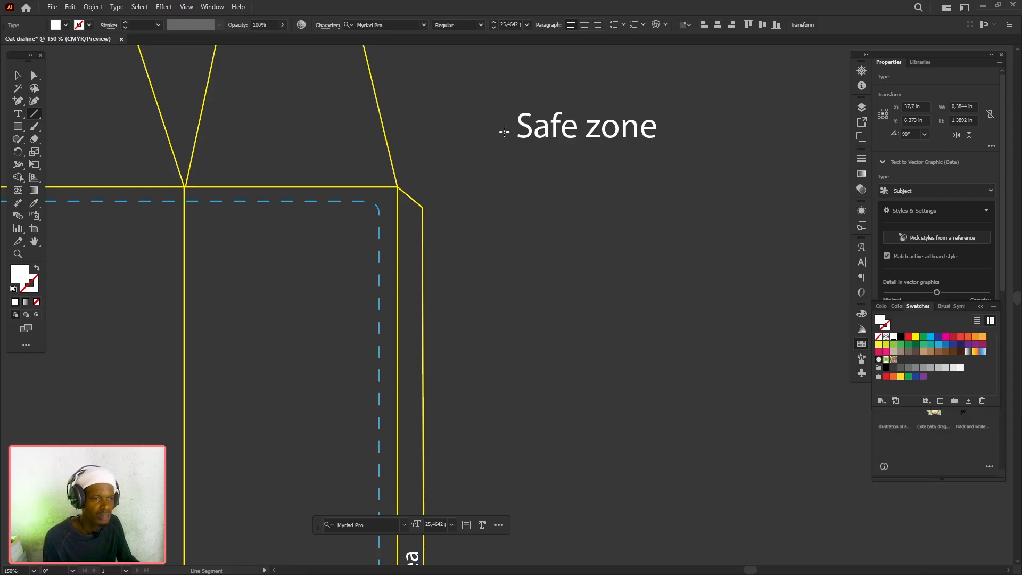
pyautogui.moveTo(504, 132); pyautogui.dragTo(363, 201)
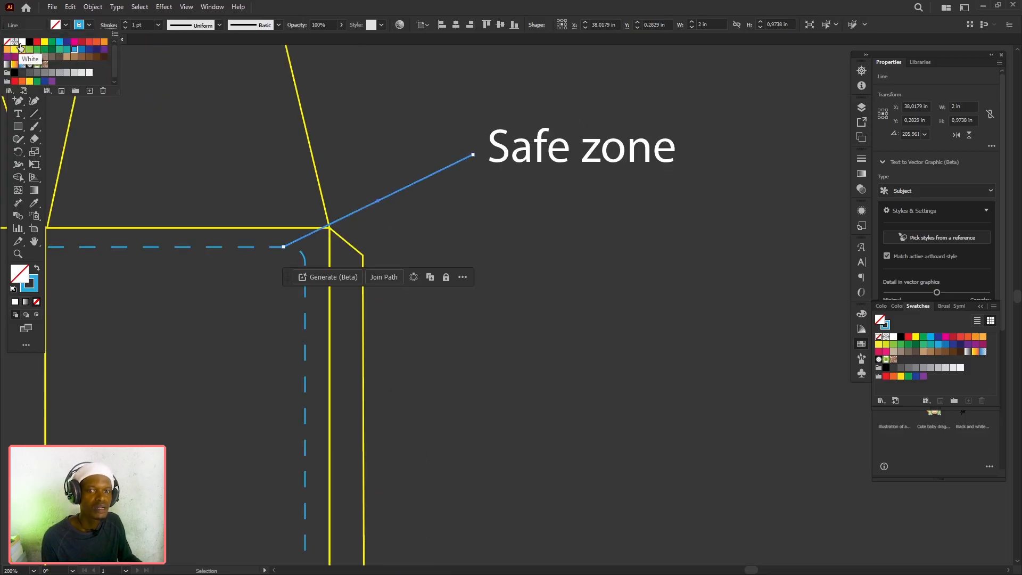
pyautogui.click(20, 47)
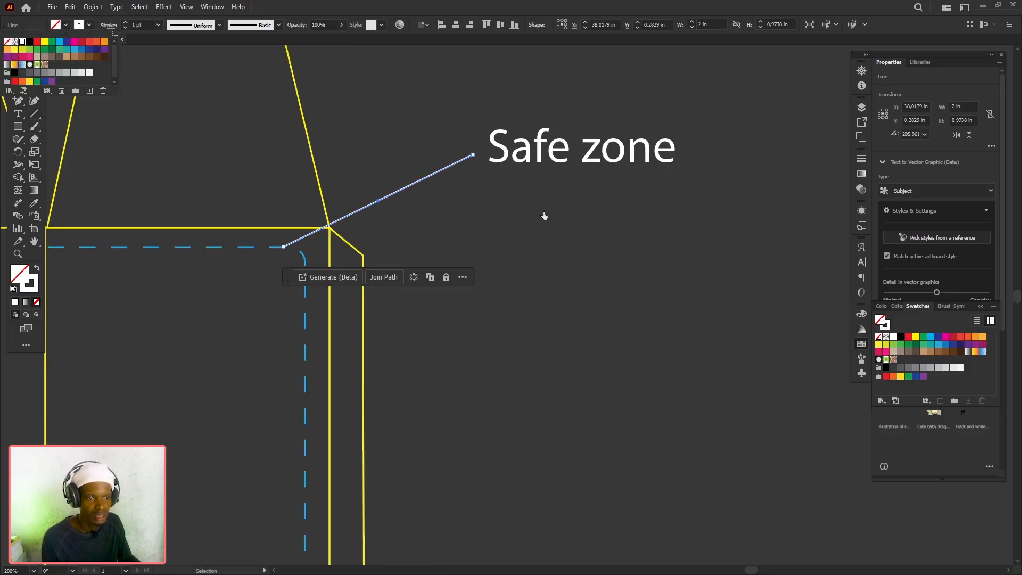
pyautogui.click(565, 289)
pyautogui.scroll(-1, 629, 299)
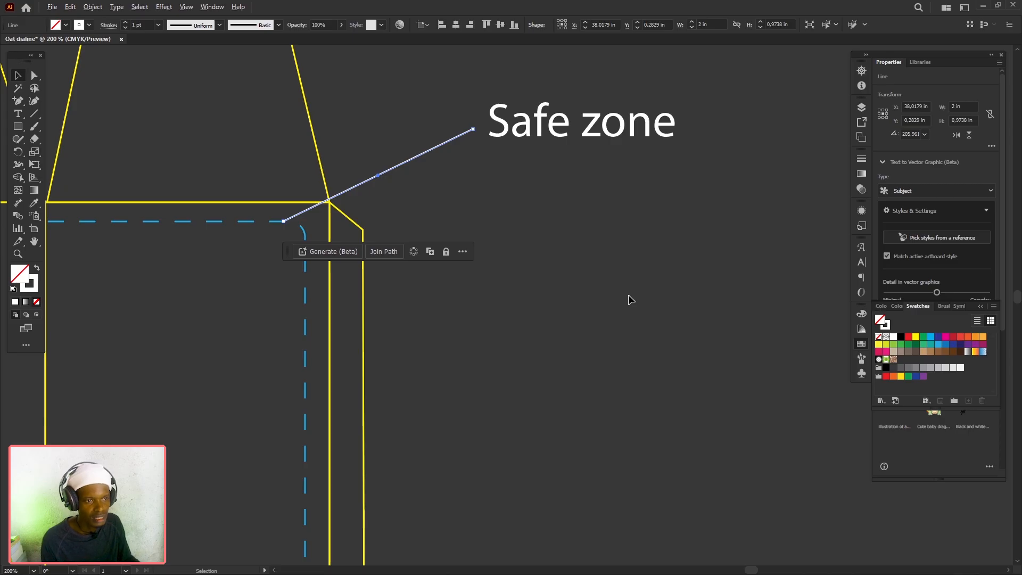
pyautogui.click(628, 296)
# Extend the Safe zone label's text to read "Safe zone line".
pyautogui.scroll(-2, 708, 160)
pyautogui.doubleClick(714, 149)
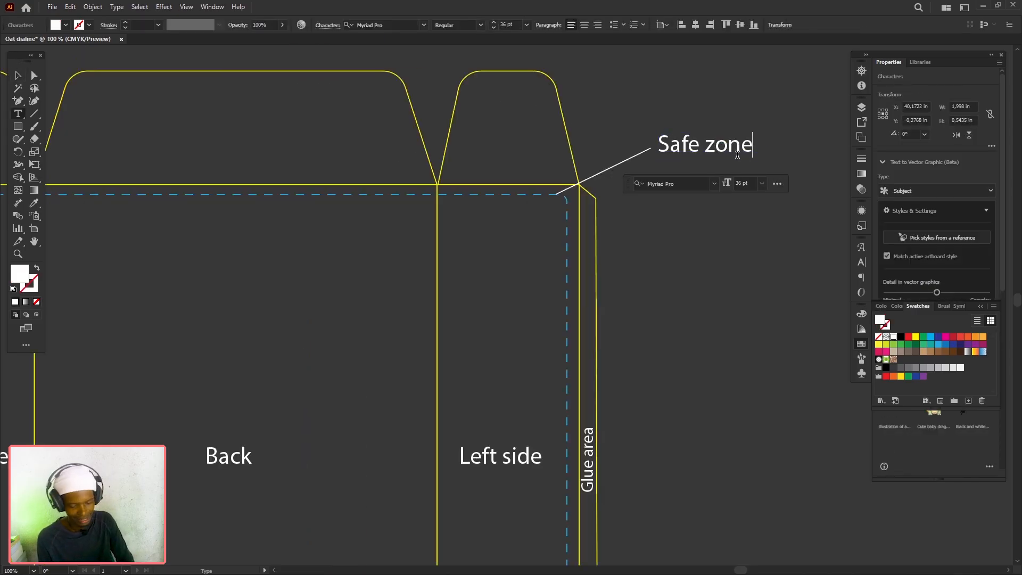
pyautogui.write('line')
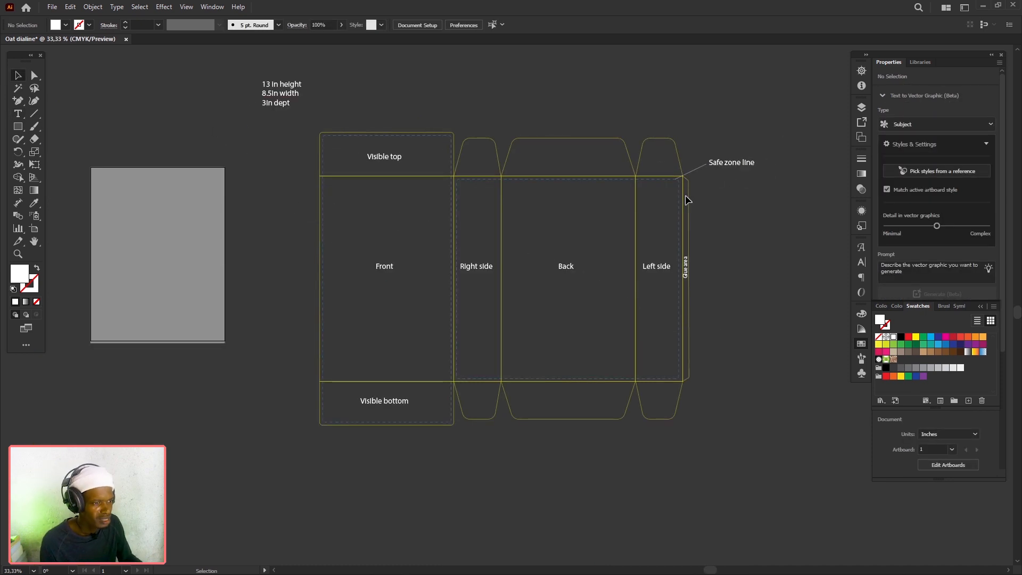
# Nudge the Right side label slightly toward the middle of its panel and deselect it.
pyautogui.scroll(3, 685, 194)
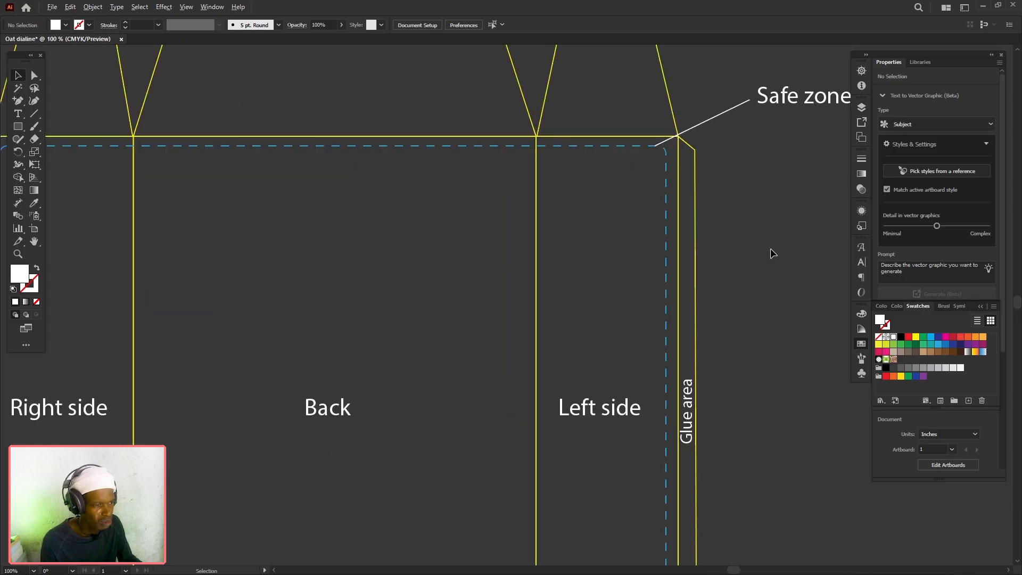
pyautogui.scroll(-2, 771, 248)
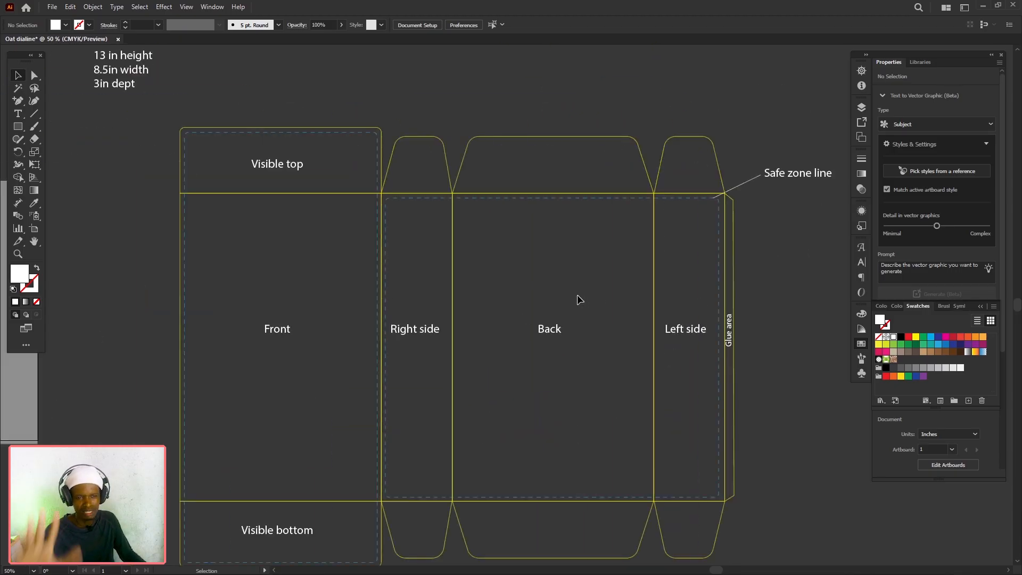
pyautogui.scroll(-2, 554, 311)
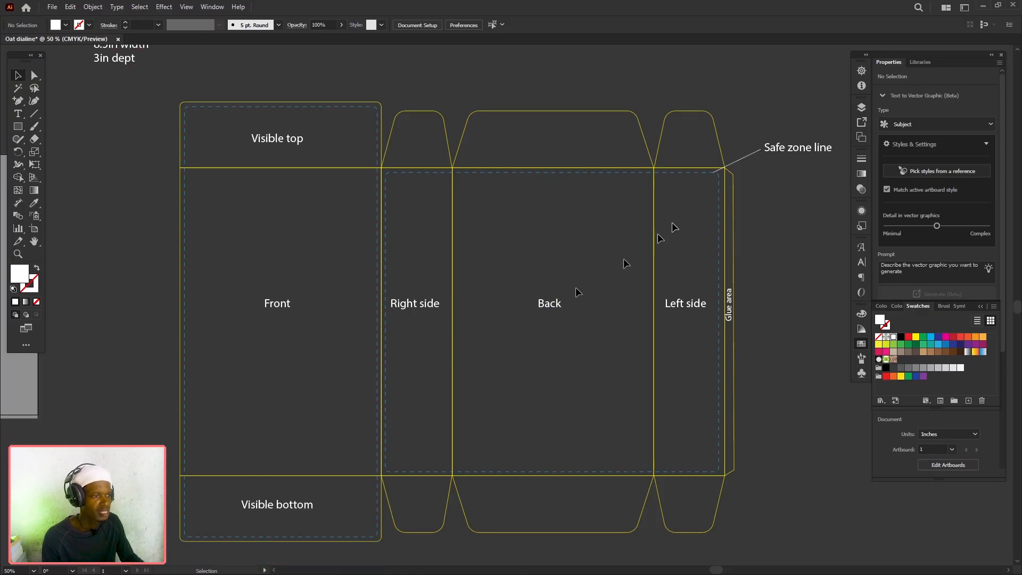
pyautogui.click(430, 292)
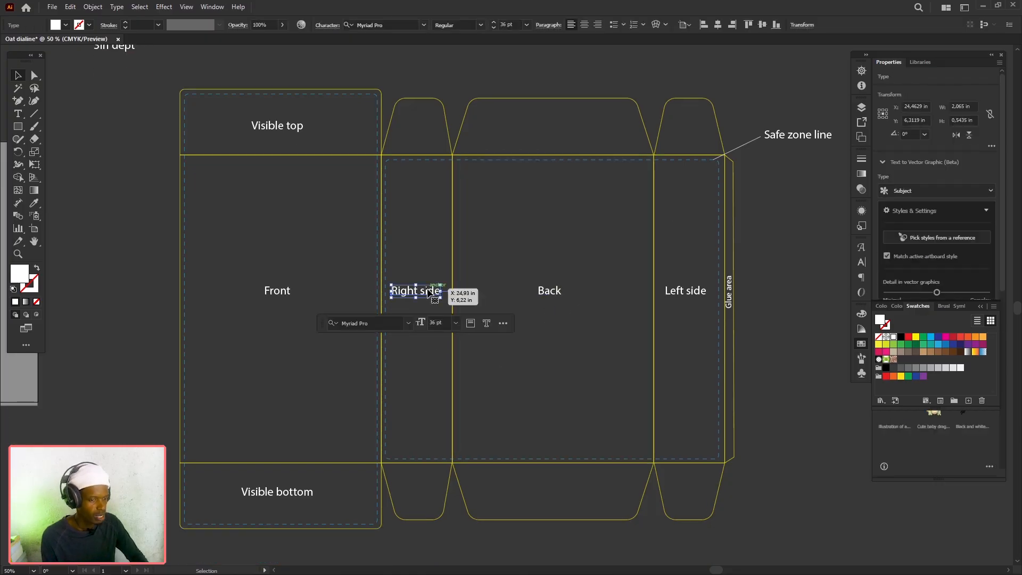
pyautogui.click(784, 283)
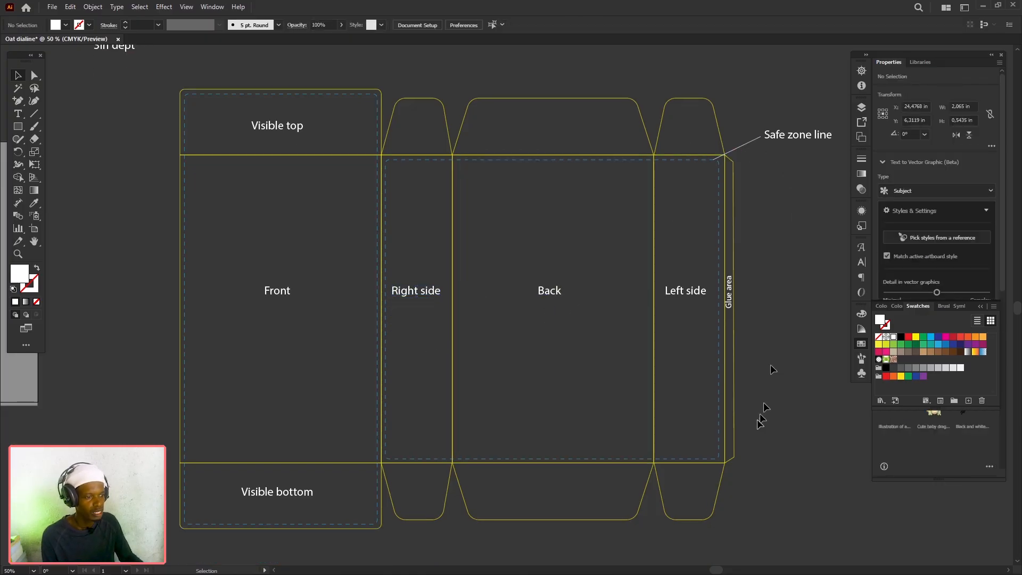
# Examine which objects make up the dieline by selecting its outlines, safe-zone margins and flaps together, and clear the selection.
pyautogui.hotkey('ctrl', 'a')
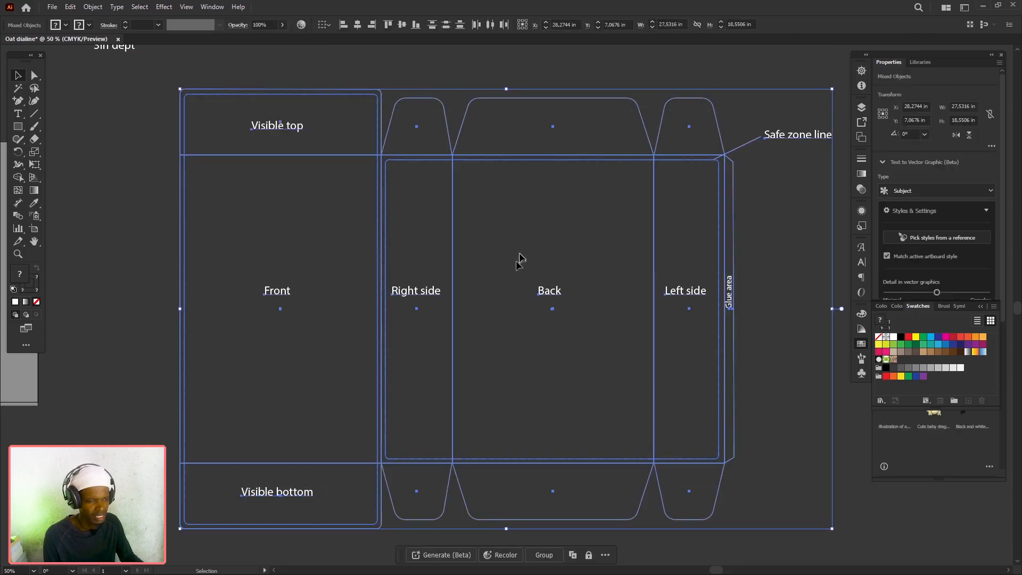
pyautogui.click(774, 71)
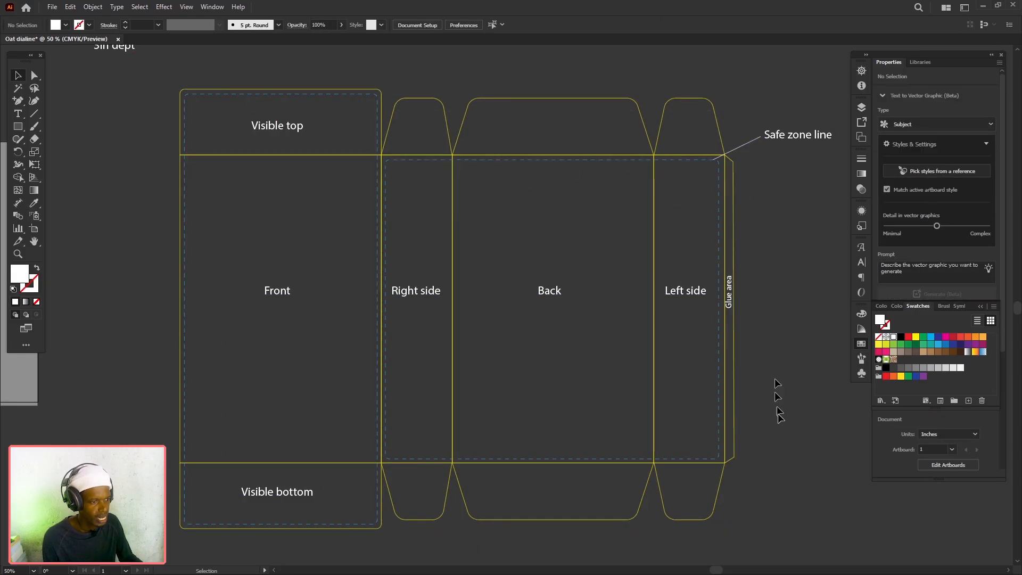
pyautogui.moveTo(595, 394); pyautogui.dragTo(75, 389)
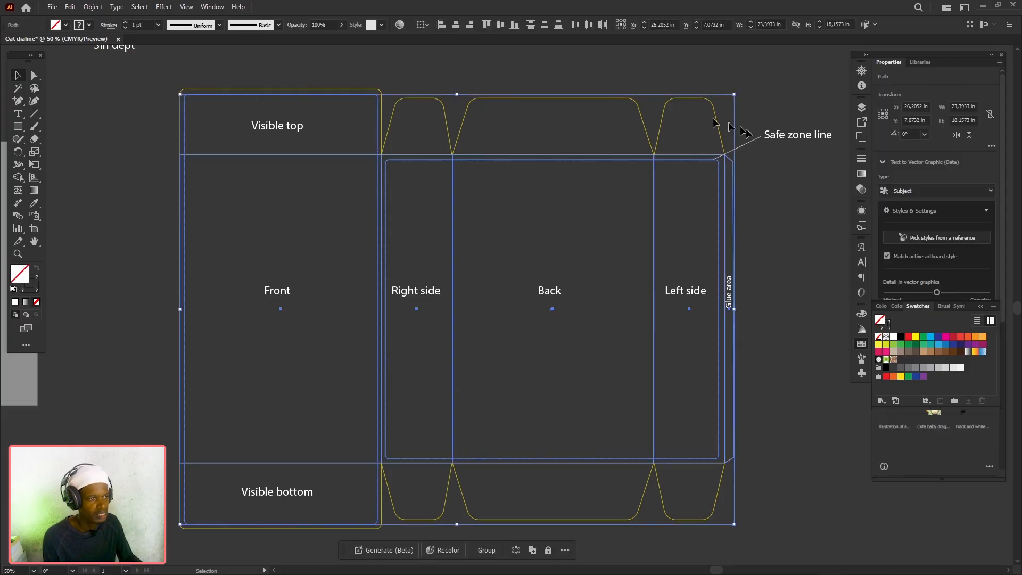
pyautogui.click(780, 230)
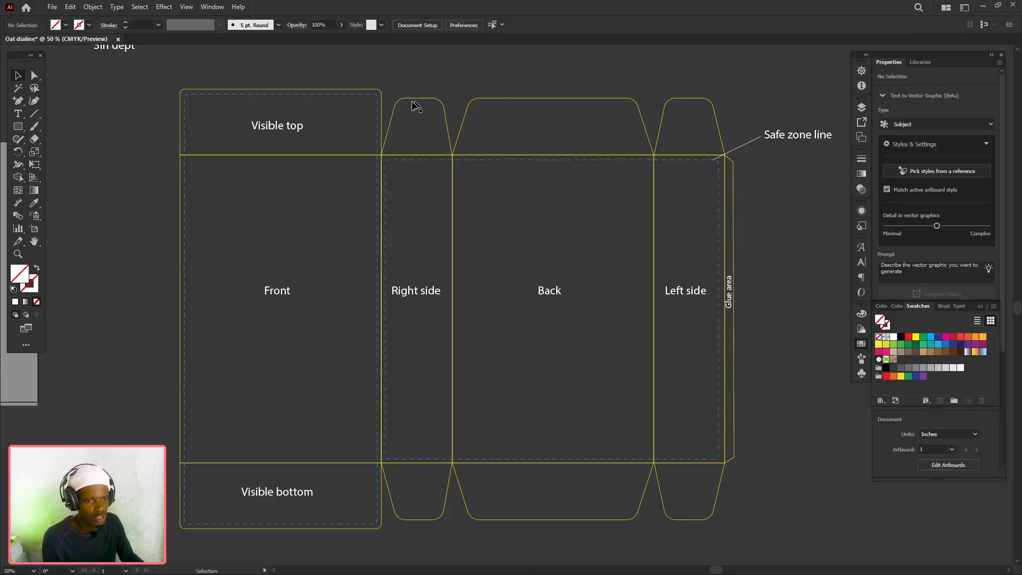
pyautogui.moveTo(356, 72); pyautogui.dragTo(465, 188)
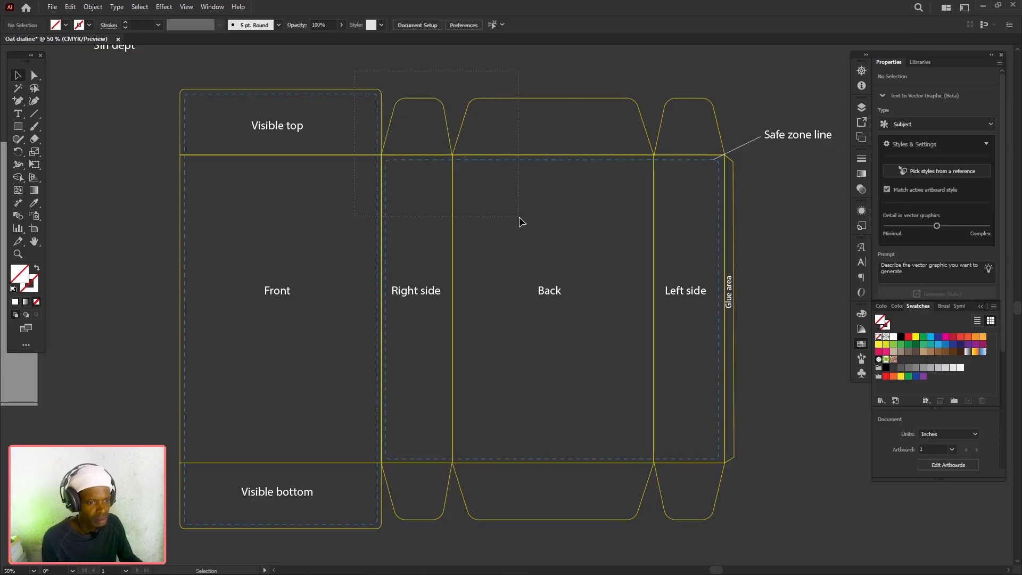
pyautogui.moveTo(519, 216); pyautogui.dragTo(725, 515)
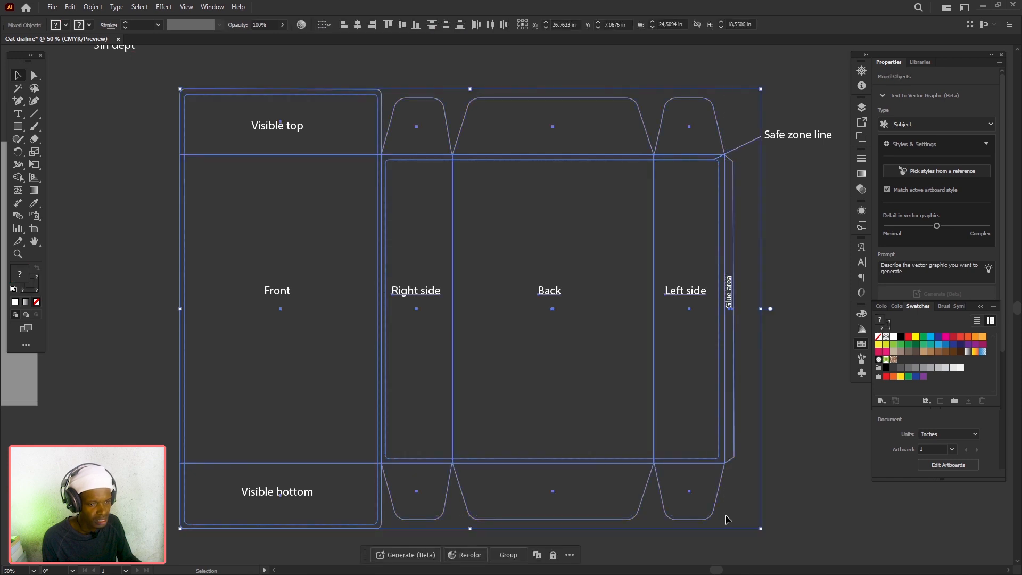
pyautogui.scroll(2, 491, 173)
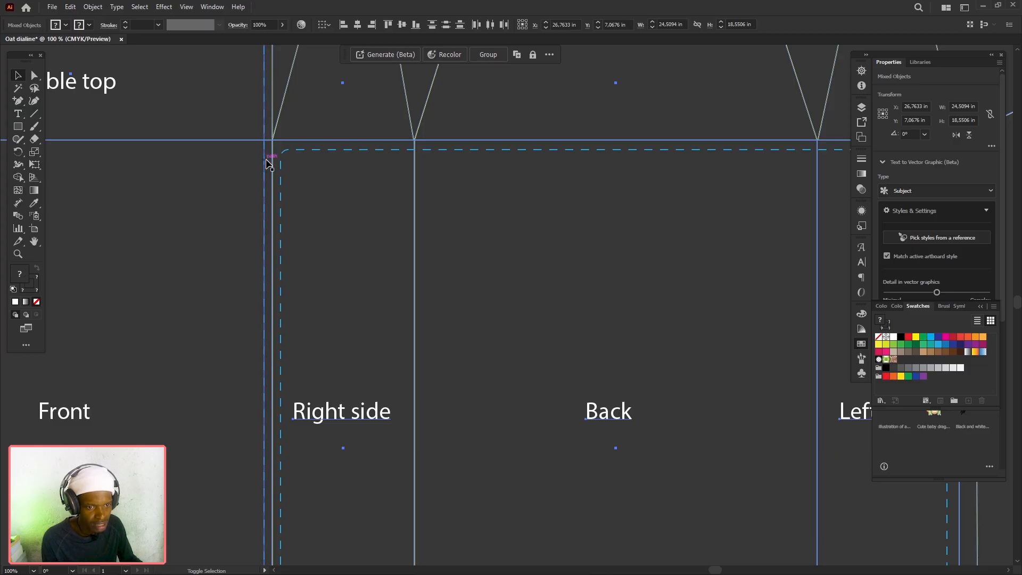
pyautogui.scroll(-3, 529, 177)
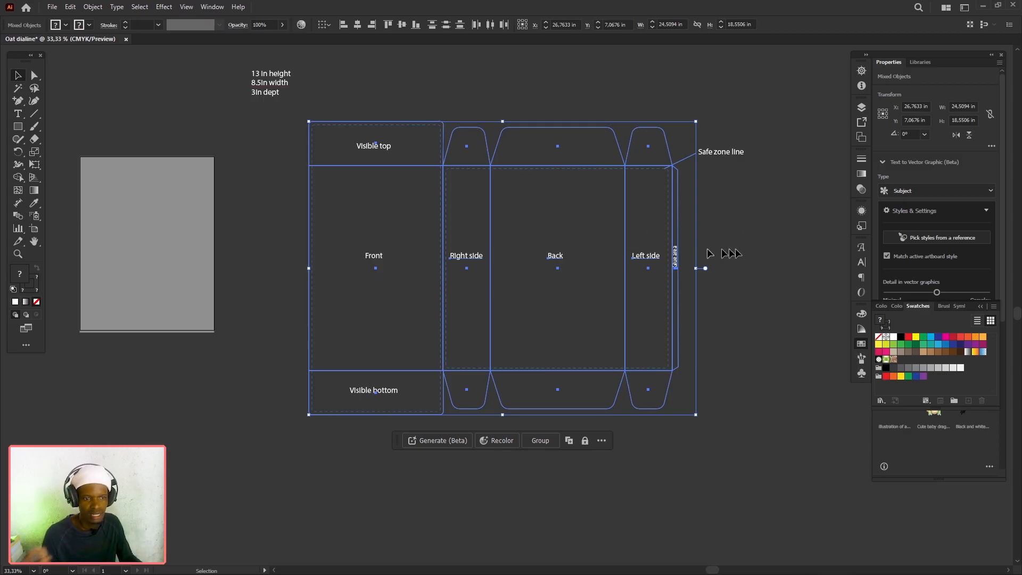
pyautogui.scroll(1, 544, 251)
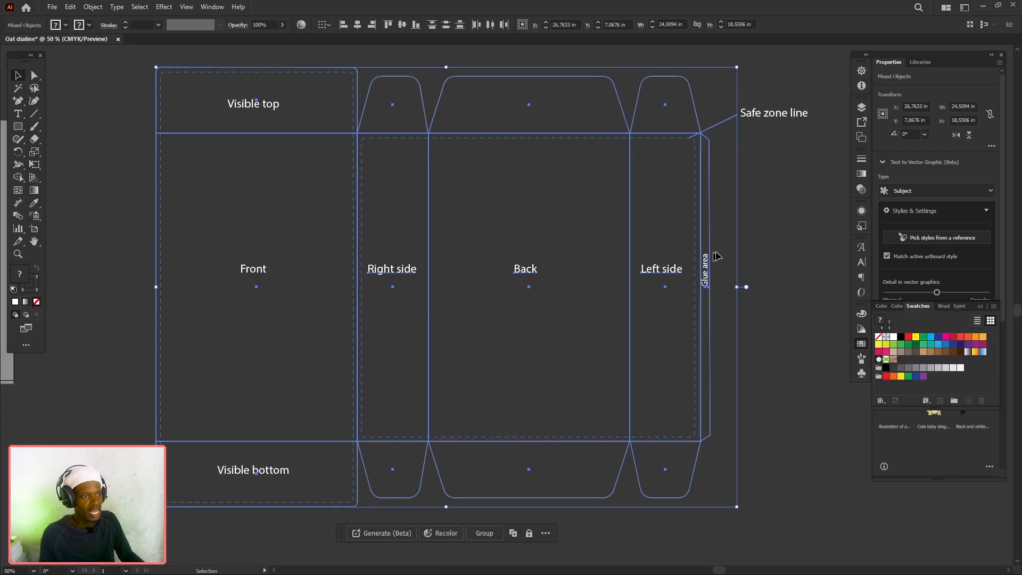
pyautogui.click(773, 178)
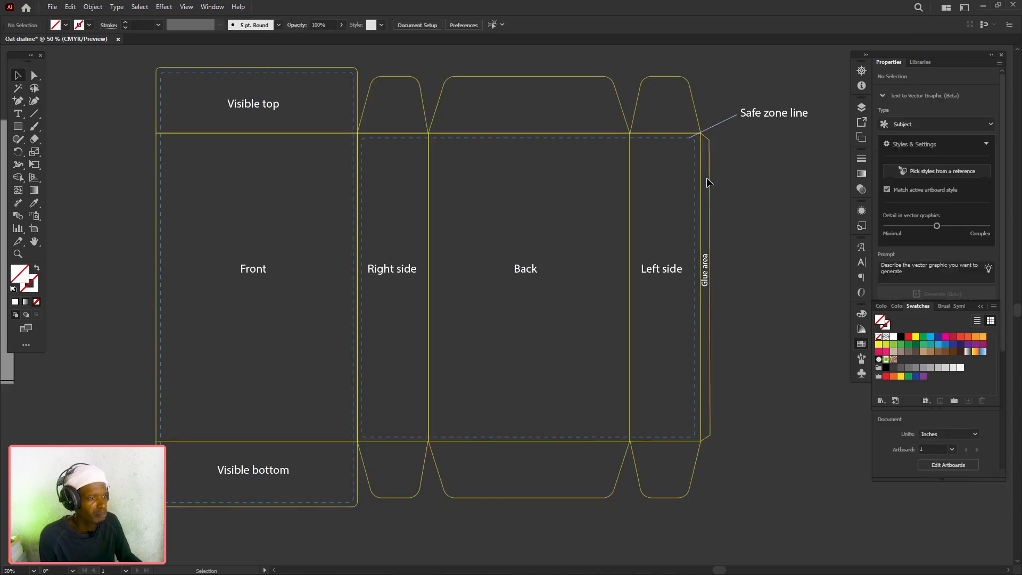
# Examine the glue flap up close and the complete labelled dieline beside the 13 in, 8.5 in and 3 in size notes.
pyautogui.scroll(4, 708, 179)
pyautogui.scroll(-2, 720, 207)
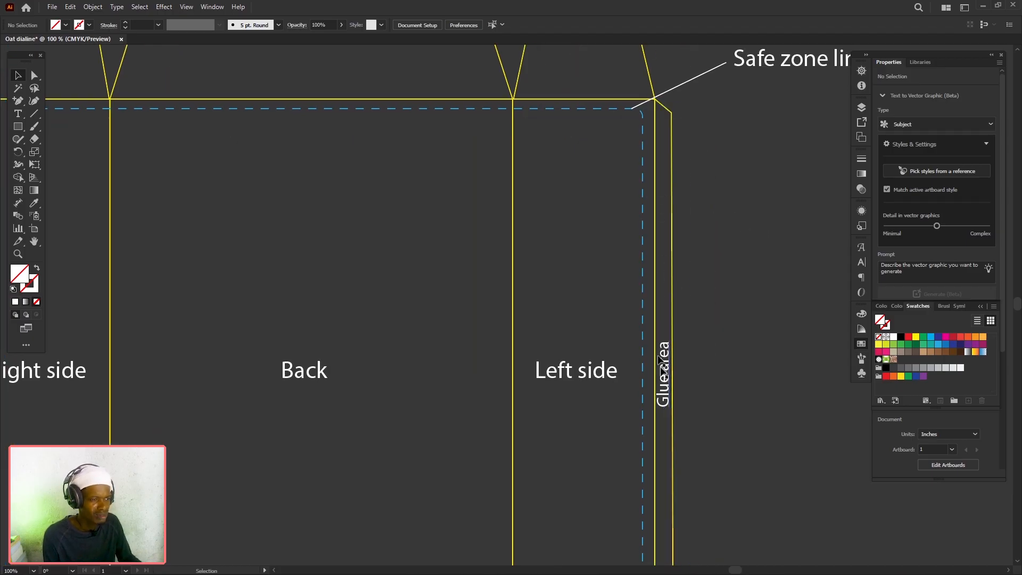
pyautogui.scroll(-1, 687, 150)
pyautogui.scroll(-1, 686, 106)
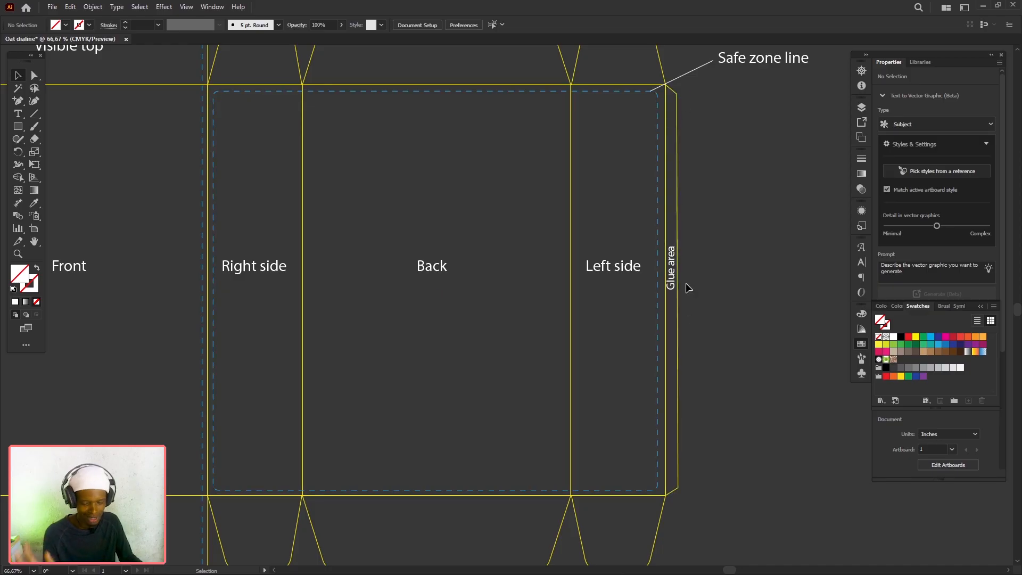
pyautogui.scroll(-2, 686, 283)
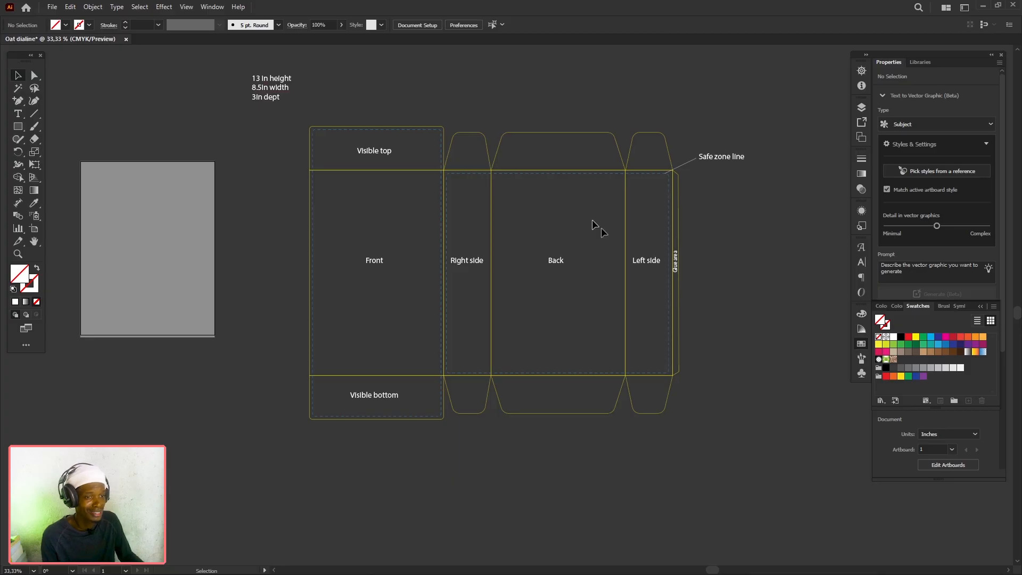
pyautogui.scroll(1, 557, 232)
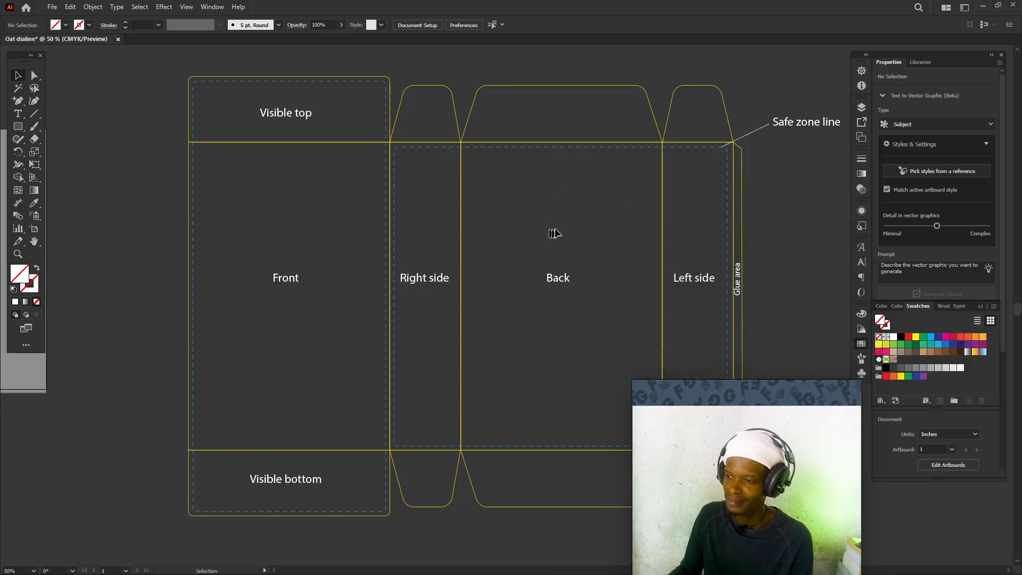
pyautogui.scroll(-2, 554, 229)
pyautogui.scroll(1, 457, 181)
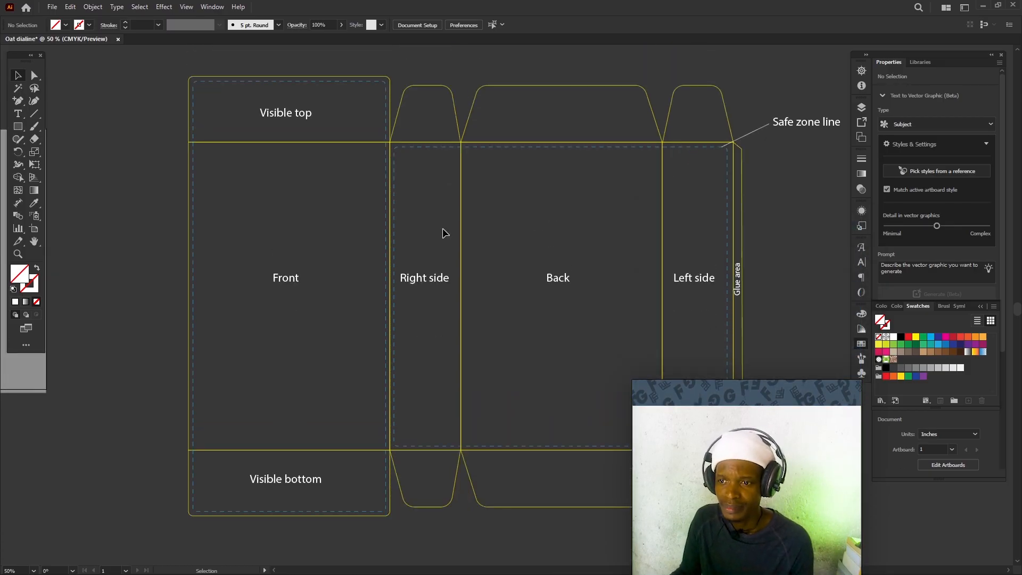
pyautogui.scroll(-1, 507, 229)
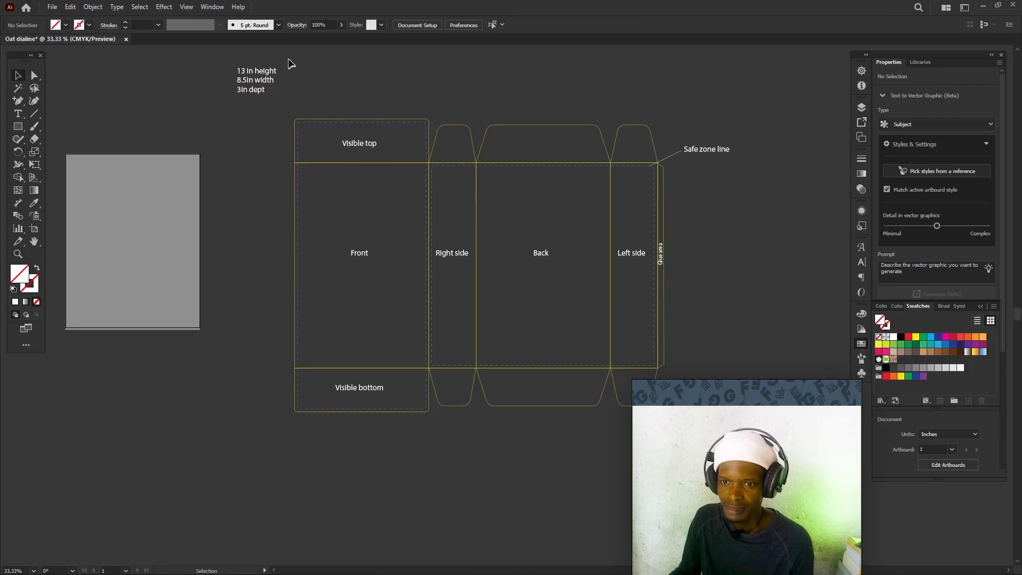